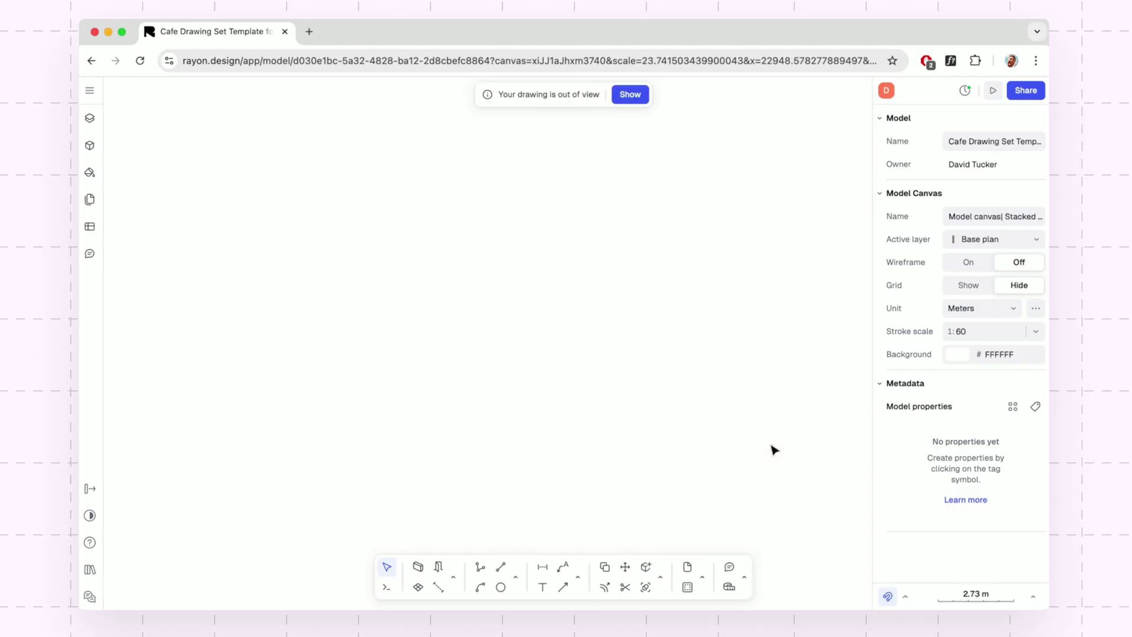
Import the DWG file import drawing.dwg from the Desktop into a new import tab.
click(89, 94)
mouse_move(148, 179)
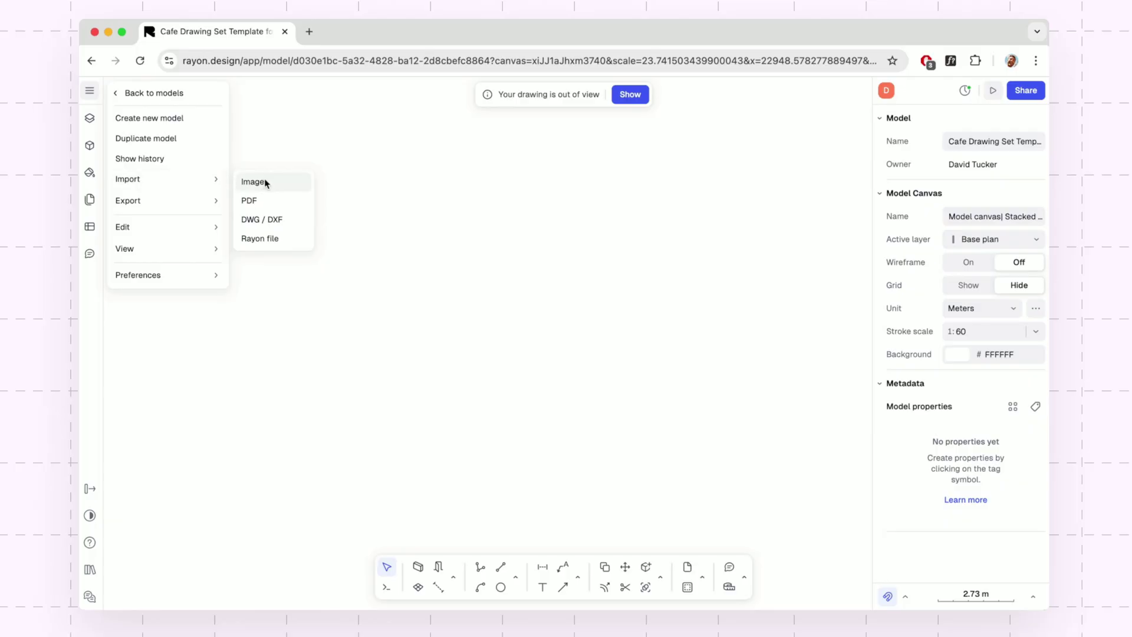
click(294, 227)
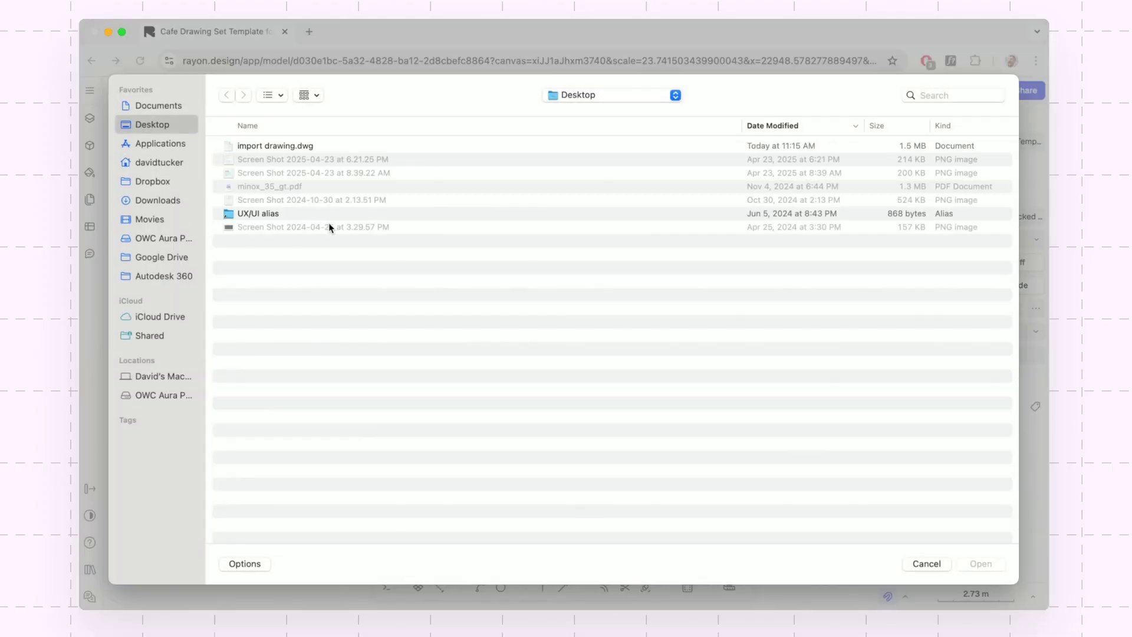
click(292, 147)
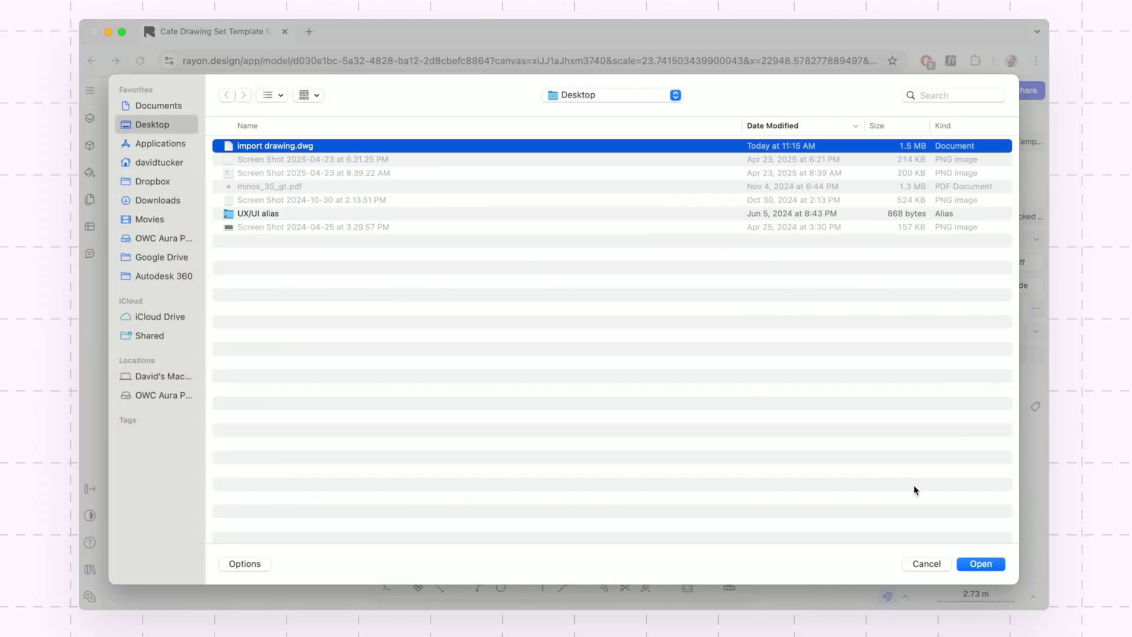
click(980, 563)
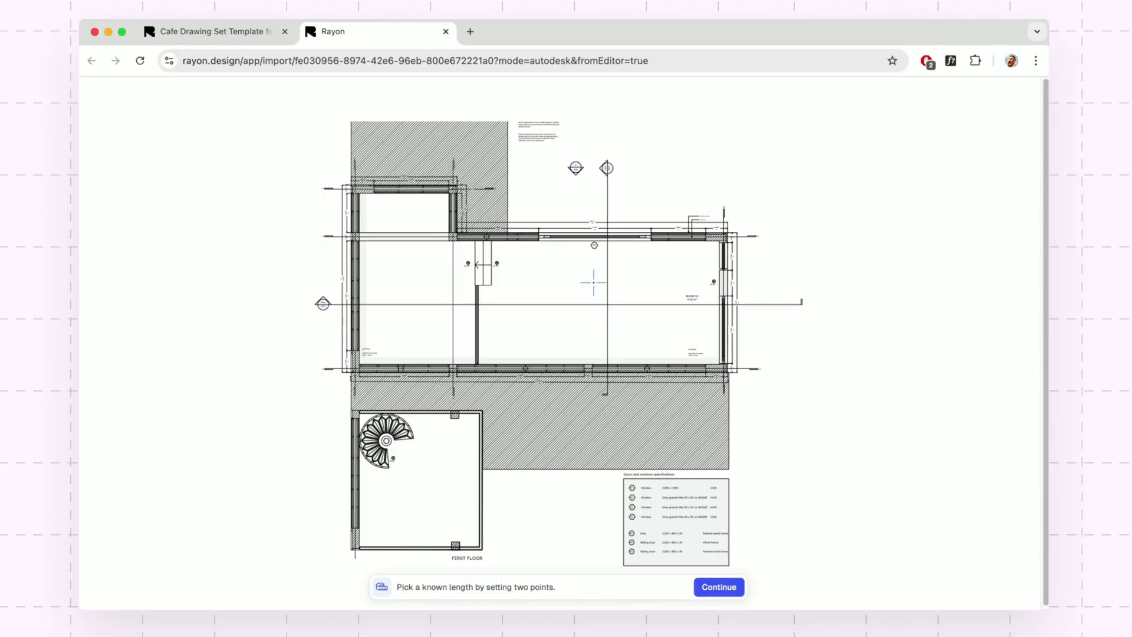
Pick a known length between two points on the plan's top wall, read as 2.0026 m.
click(459, 240)
click(652, 227)
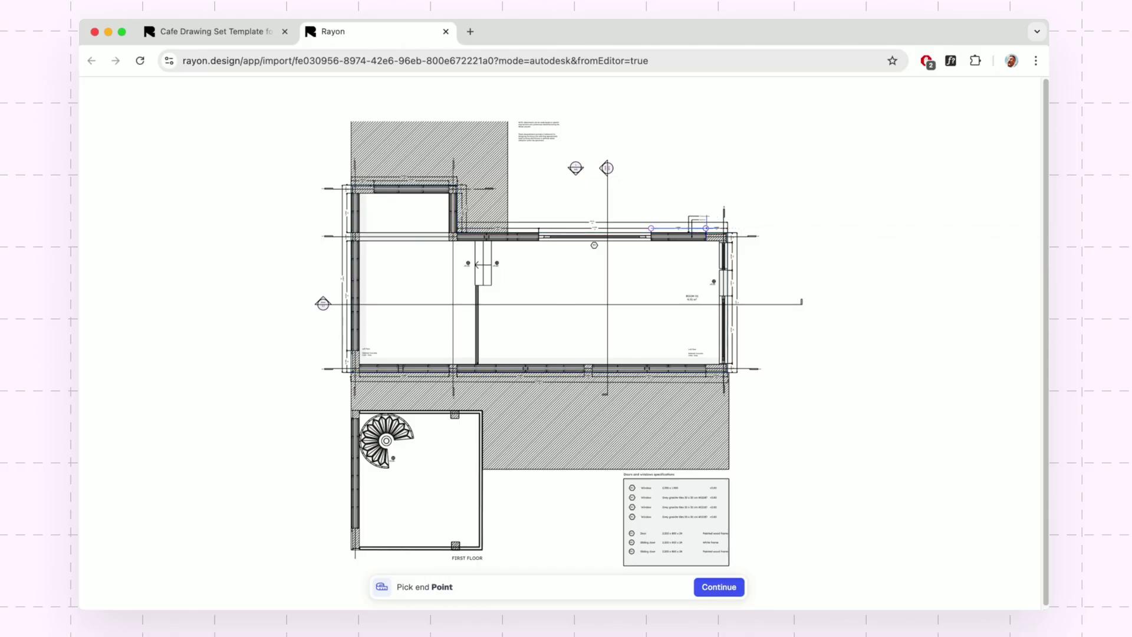
click(706, 227)
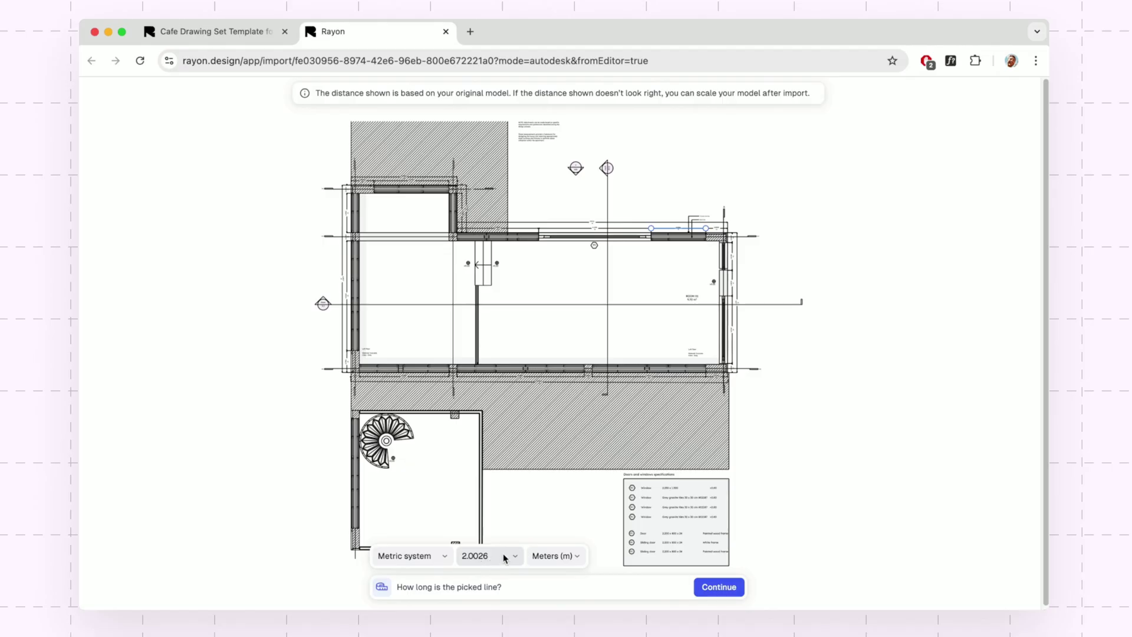
Accept the 2.0026 m calibration and place the floor plan at an insertion point.
click(714, 587)
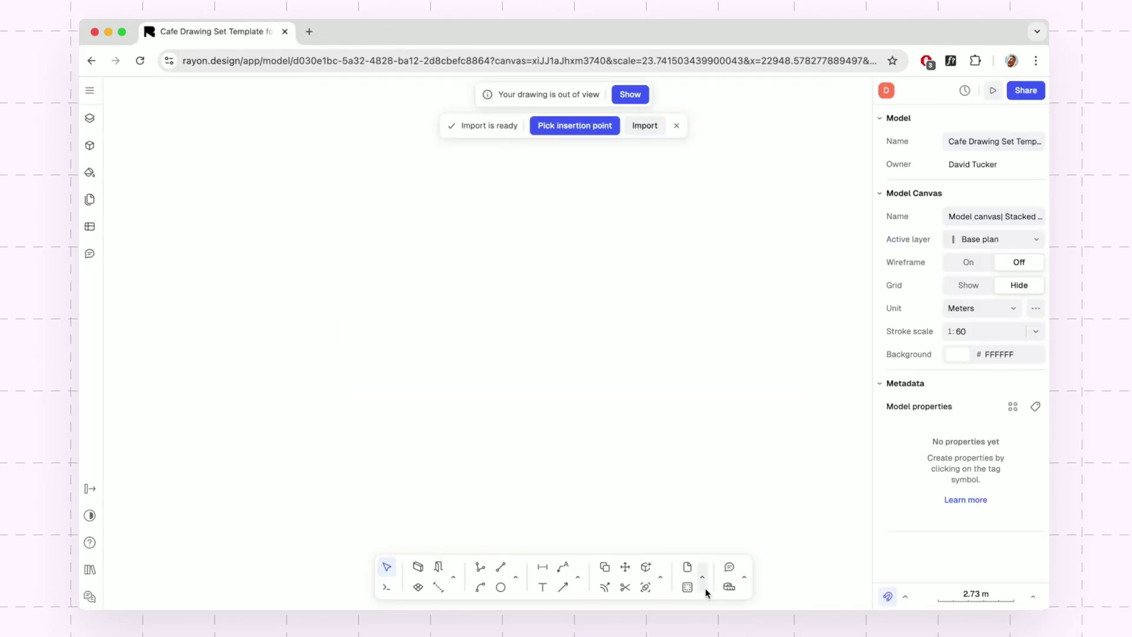
click(589, 127)
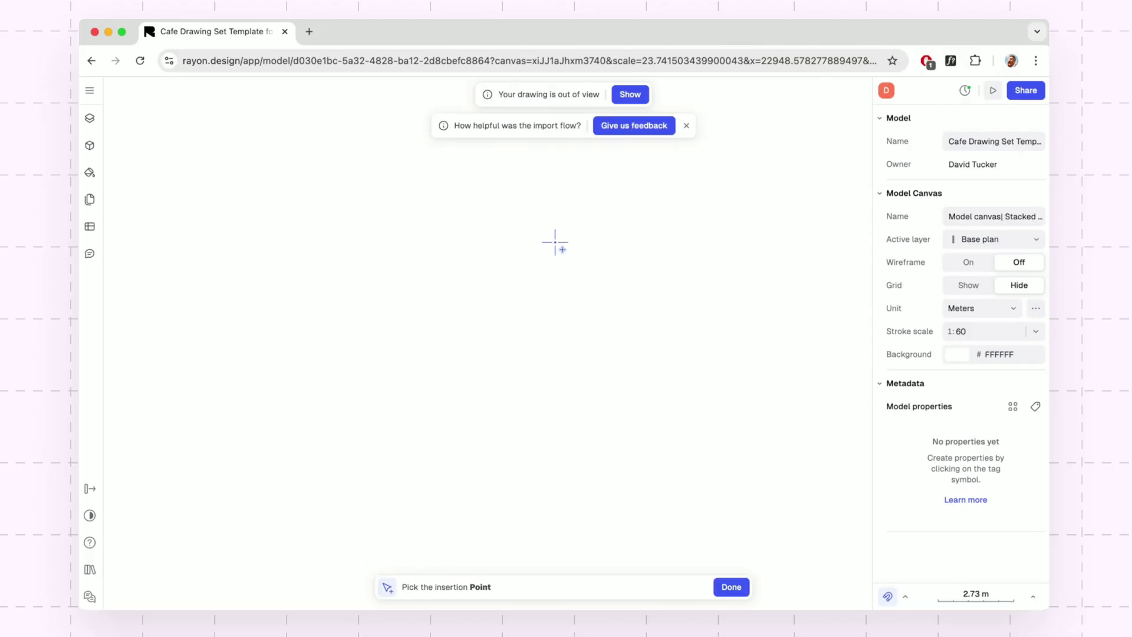
click(579, 351)
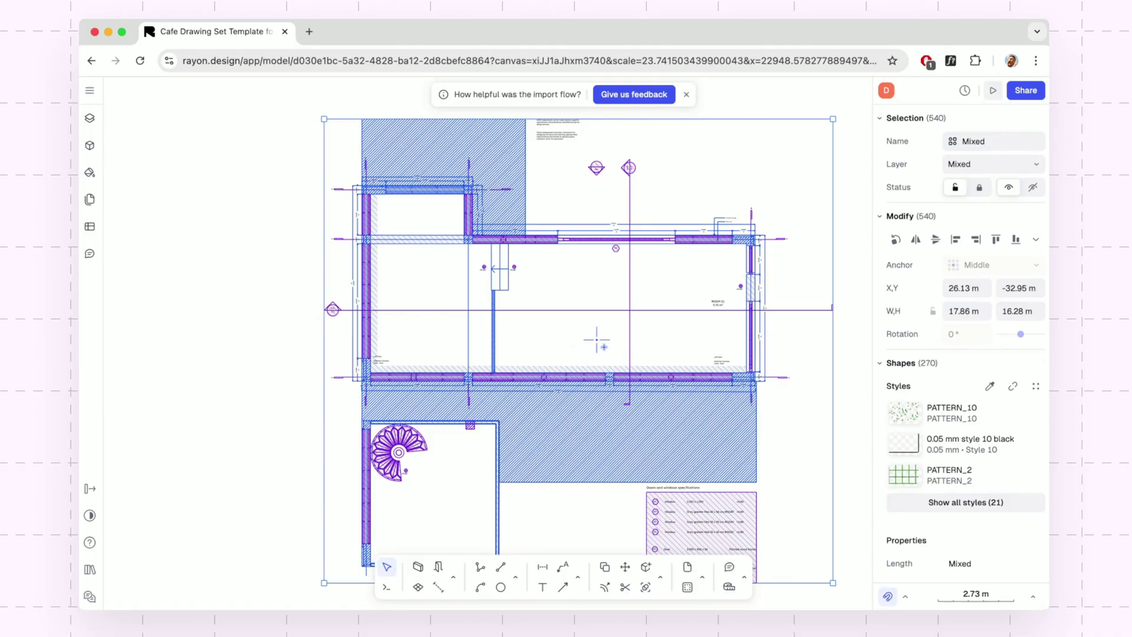
Inspect the placed first-floor plan on the Base plan layer, checking one of its walls.
click(308, 328)
ctrl+scroll(539, 263, up, 5)
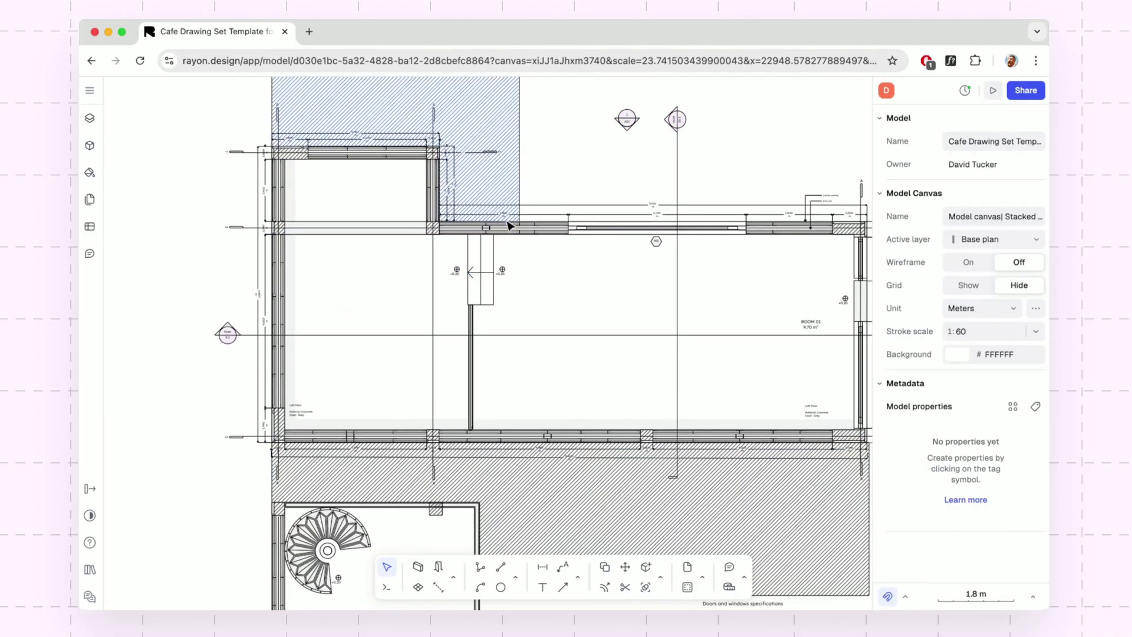
ctrl+scroll(508, 225, up, 5)
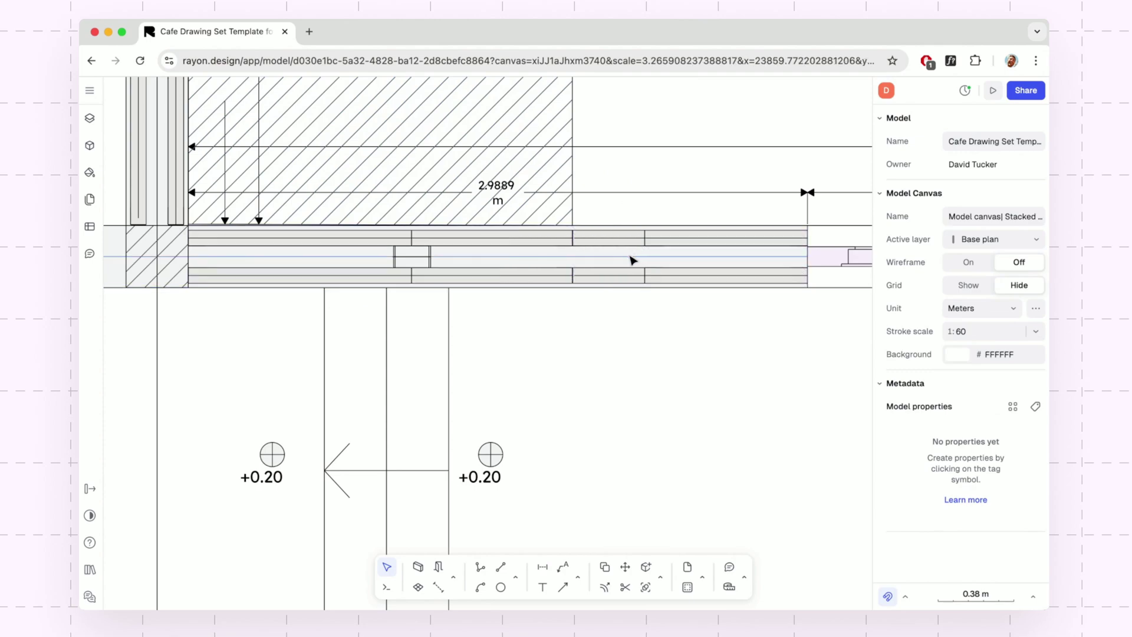
ctrl+scroll(637, 260, down, 3)
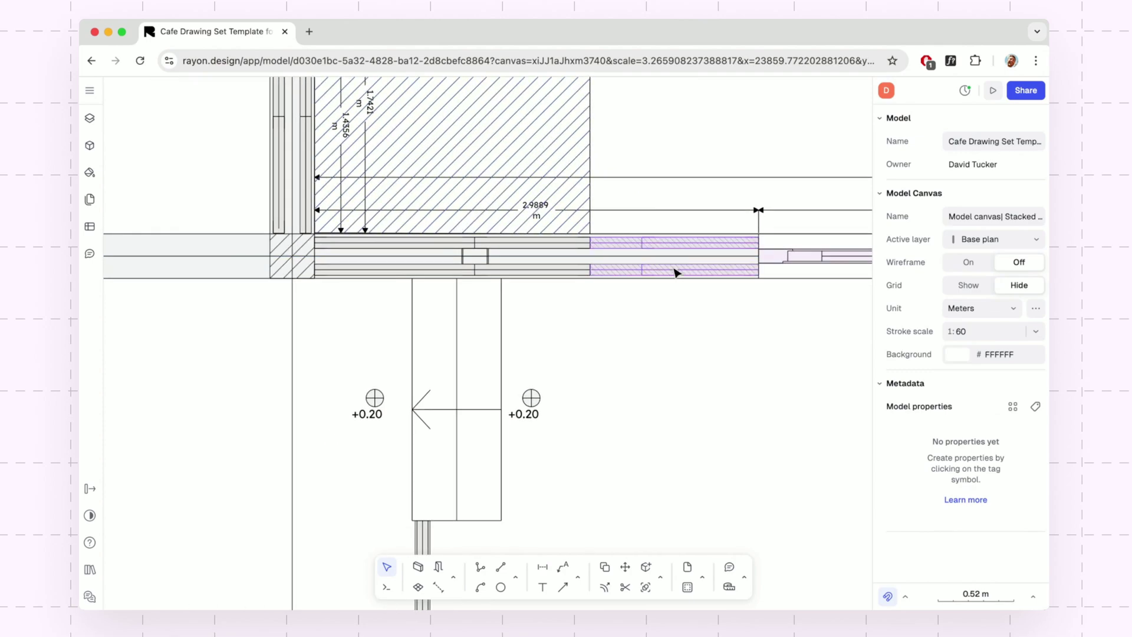
click(677, 267)
click(722, 378)
ctrl+scroll(724, 382, down, 3)
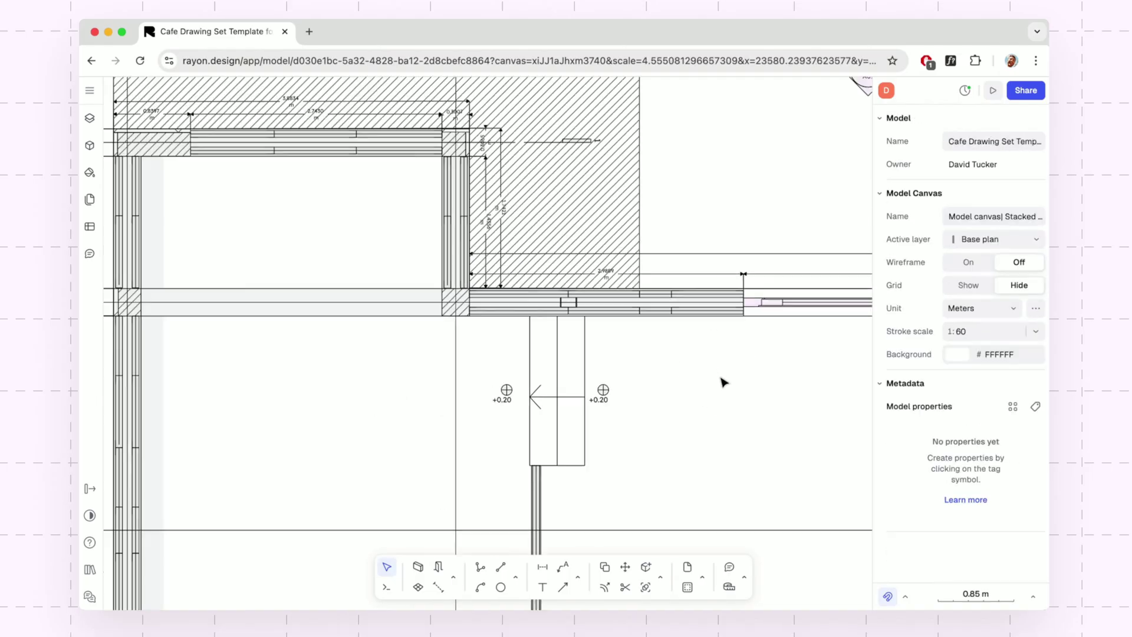
ctrl+scroll(724, 382, down, 3)
scroll(720, 384, right, 5)
ctrl+scroll(476, 341, down, 1)
ctrl+scroll(477, 341, down, 2)
scroll(571, 316, left, 5)
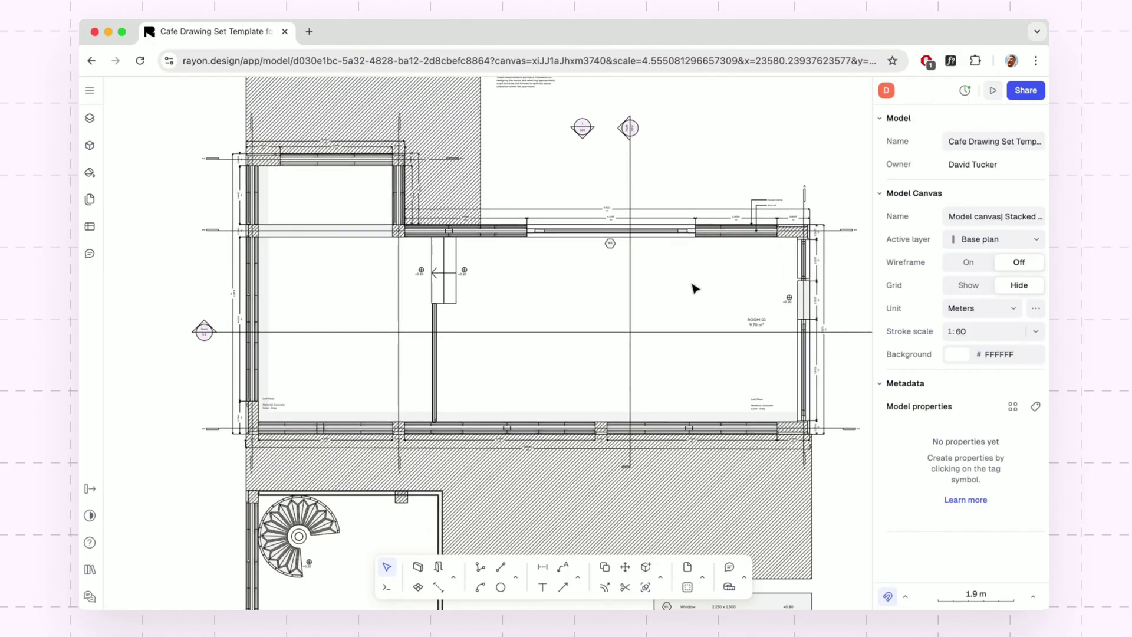
ctrl+scroll(693, 288, down, 3)
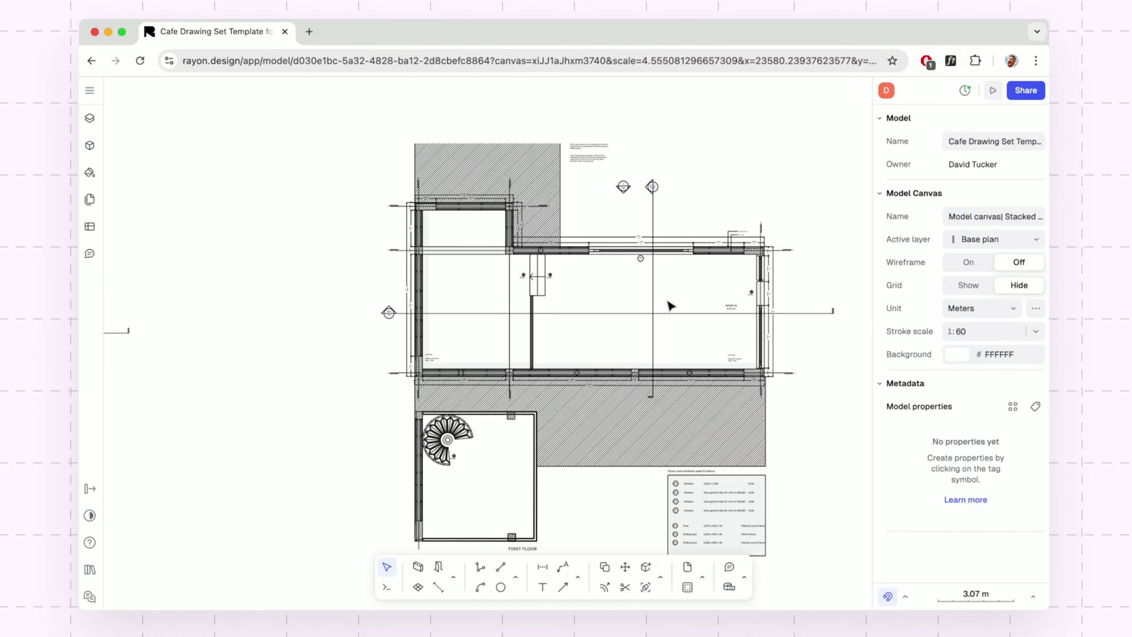
Draw a 2 m wall from the partition's top end and a second wall down to the outer wall.
middle_drag(669, 303, 561, 266)
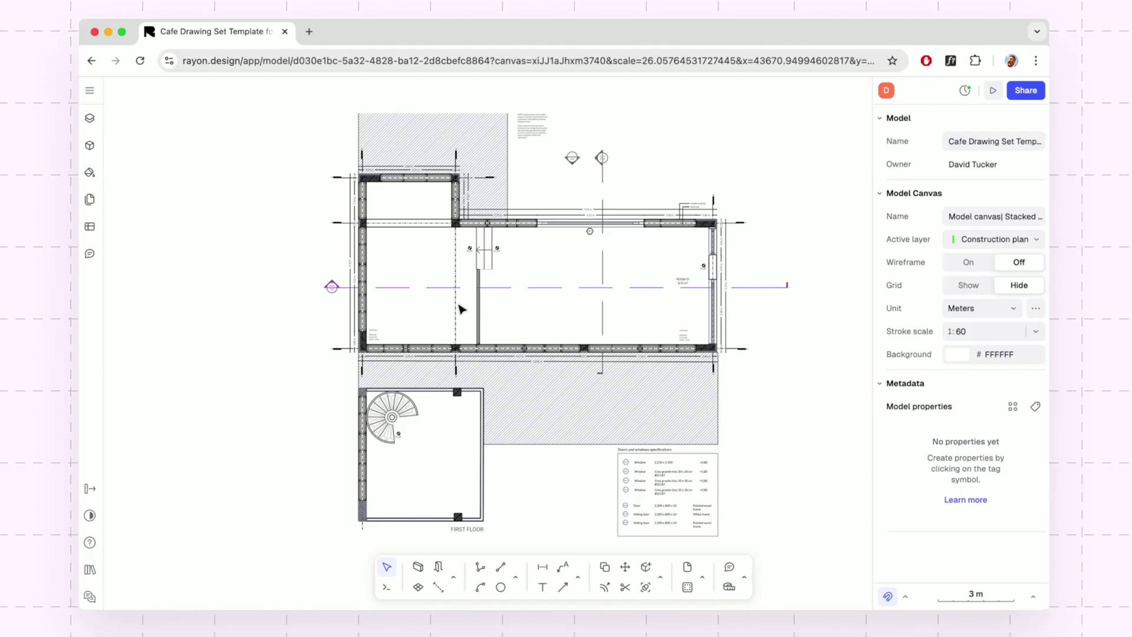
click(418, 568)
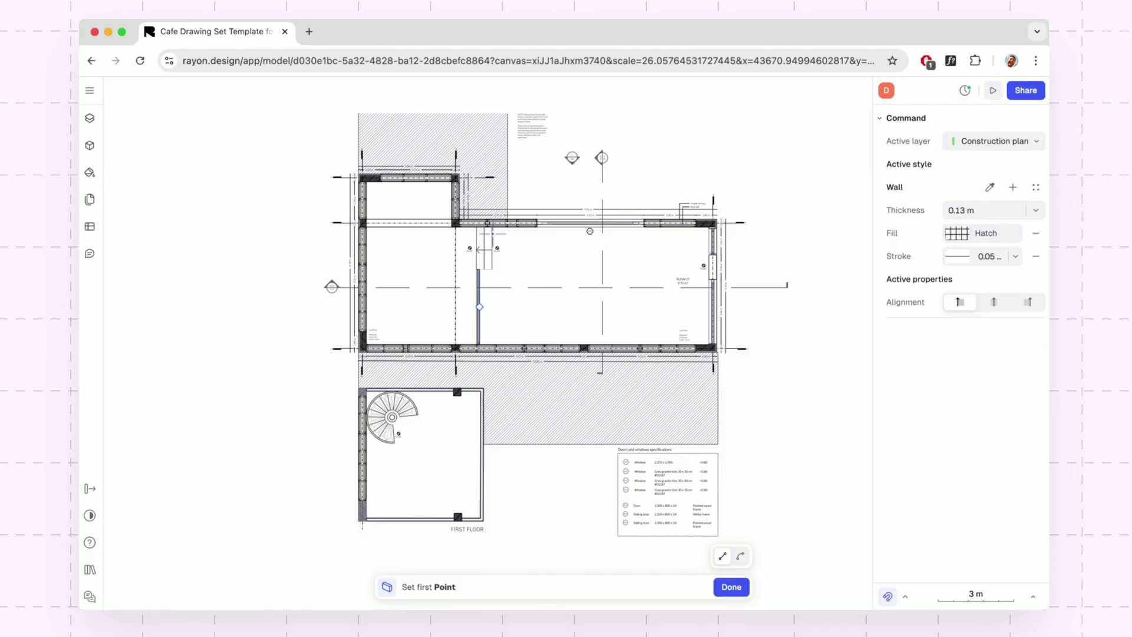
scroll(479, 253, up, 1)
scroll(480, 253, up, 6)
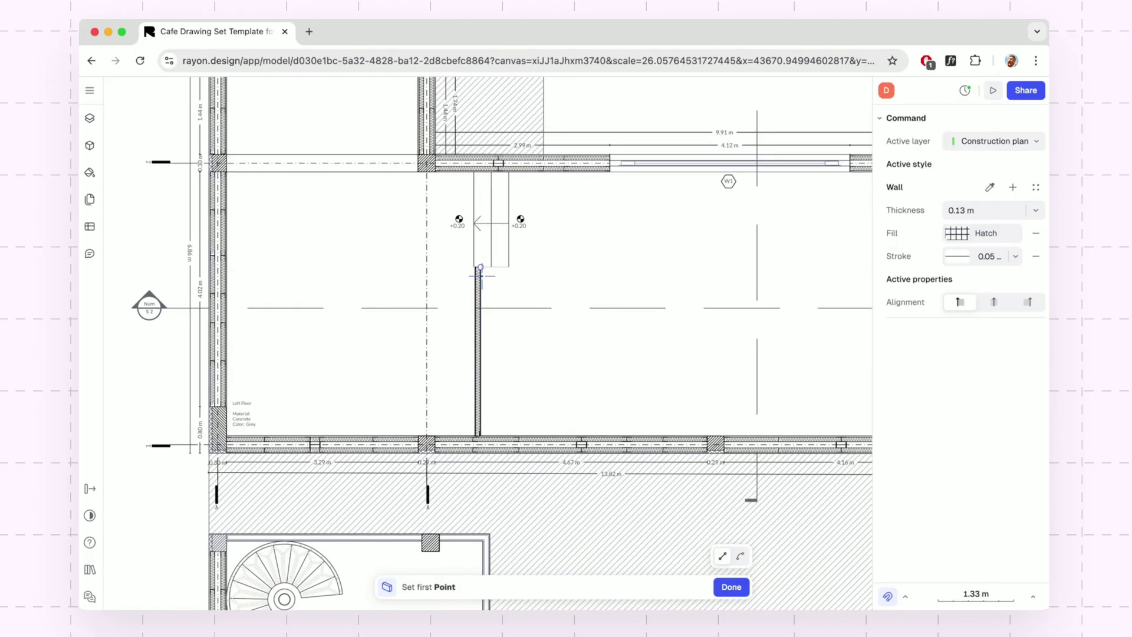
scroll(481, 276, up, 2)
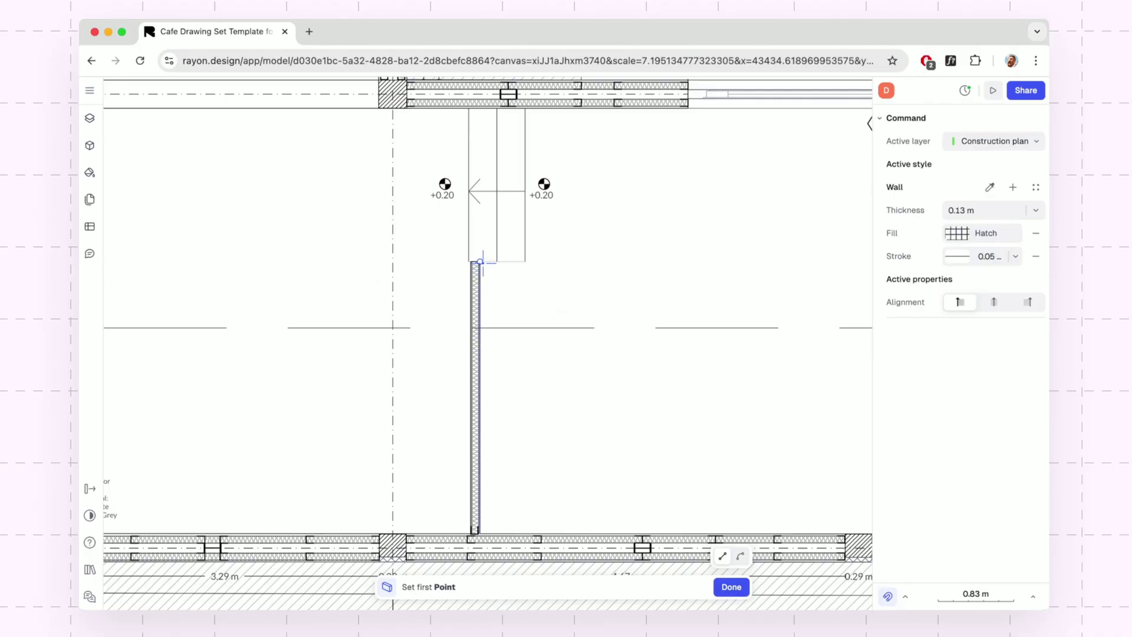
click(481, 262)
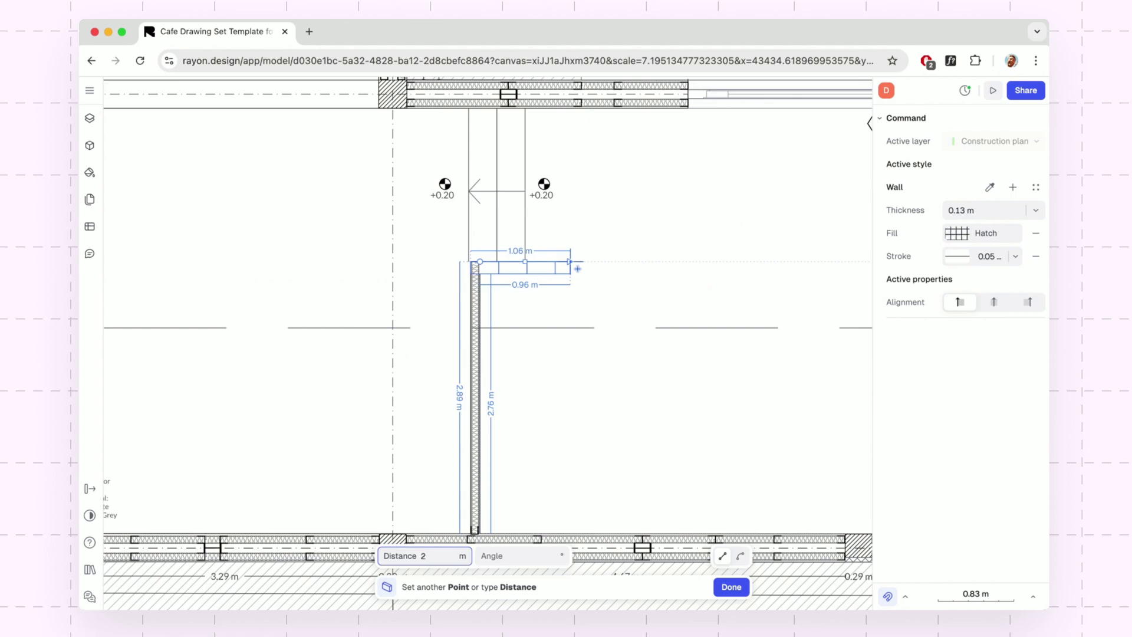
key(Tab)
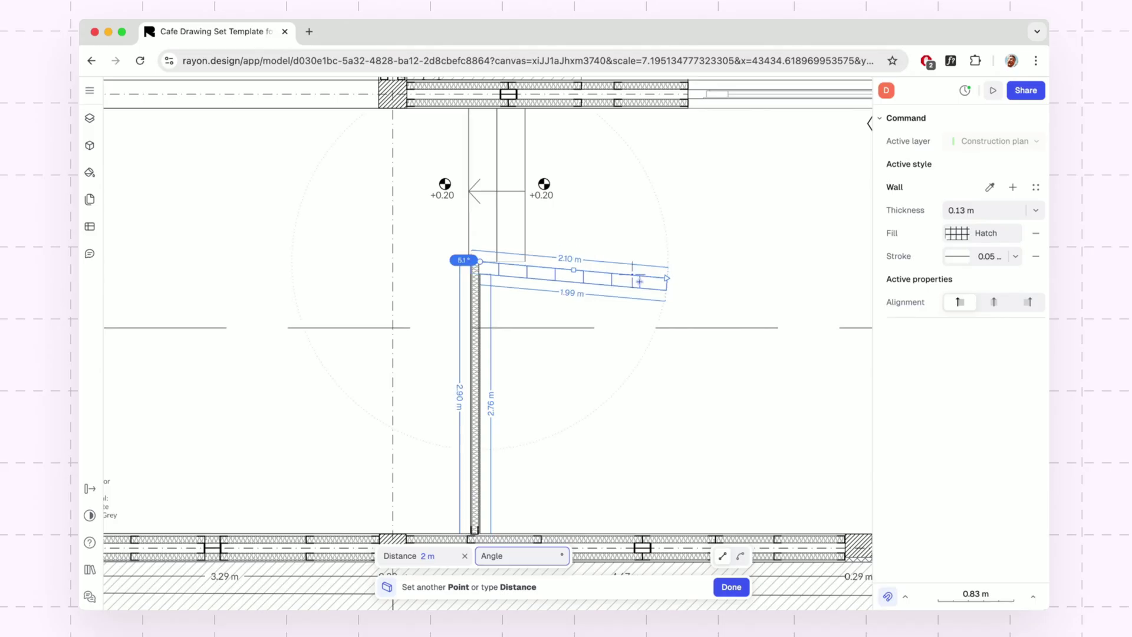
click(677, 268)
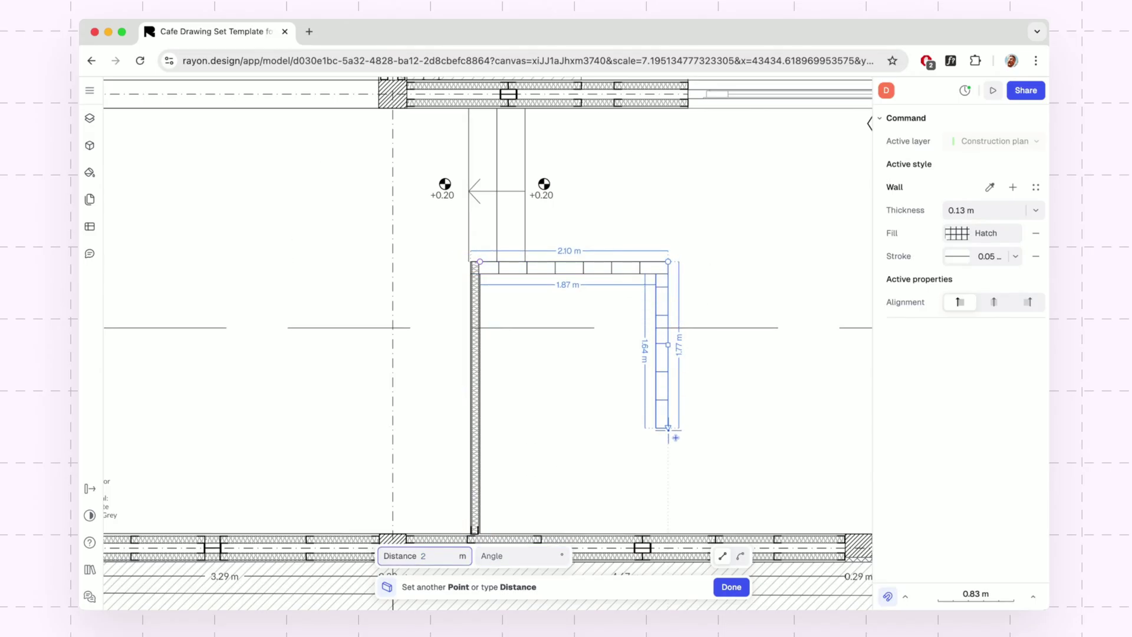
click(668, 534)
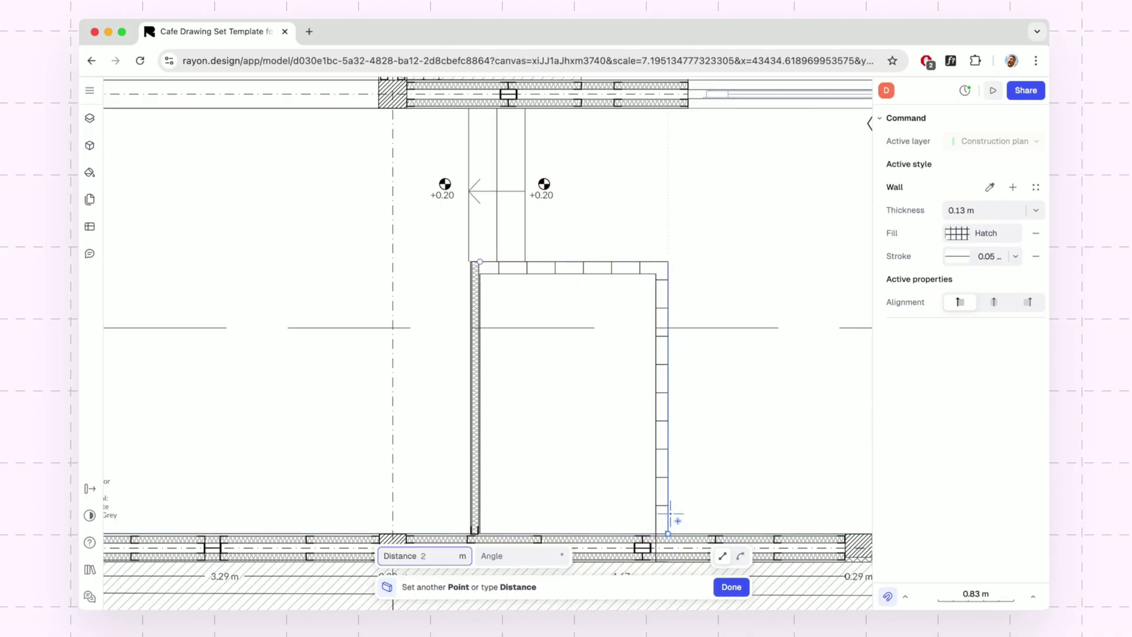
key(Escape)
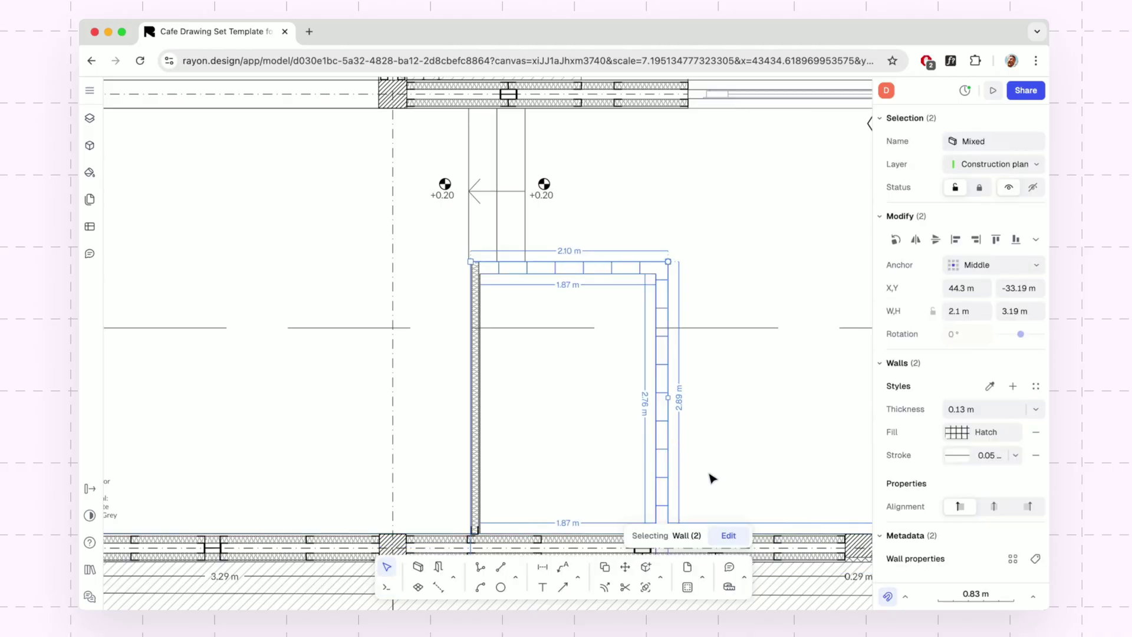
middle_drag(713, 475, 667, 430)
key(Escape)
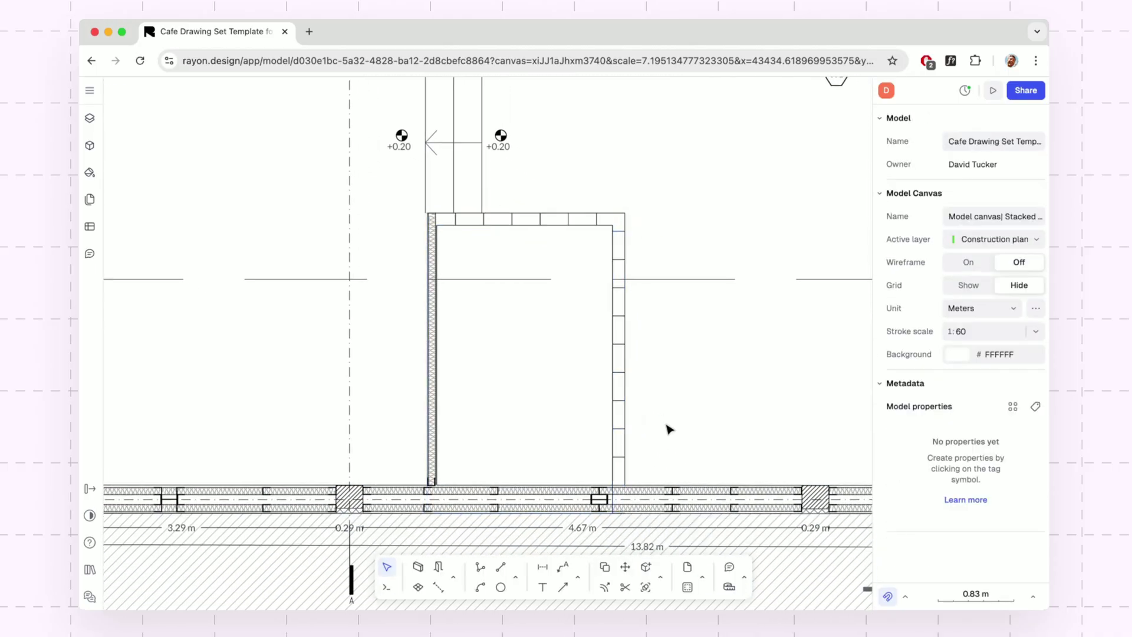
click(626, 340)
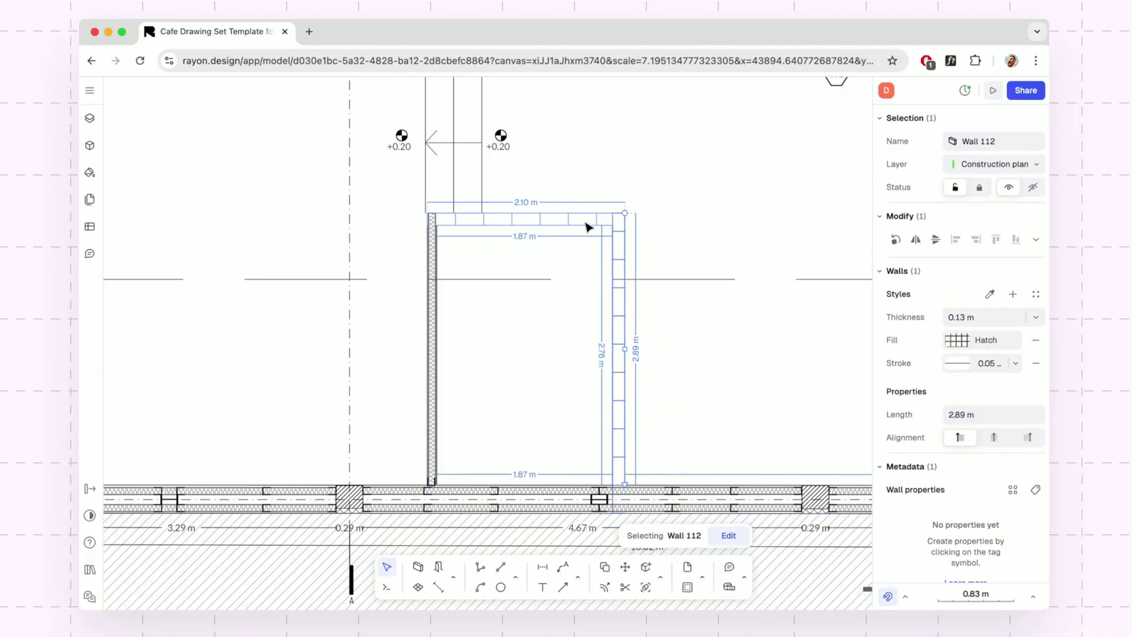
shift+click(587, 225)
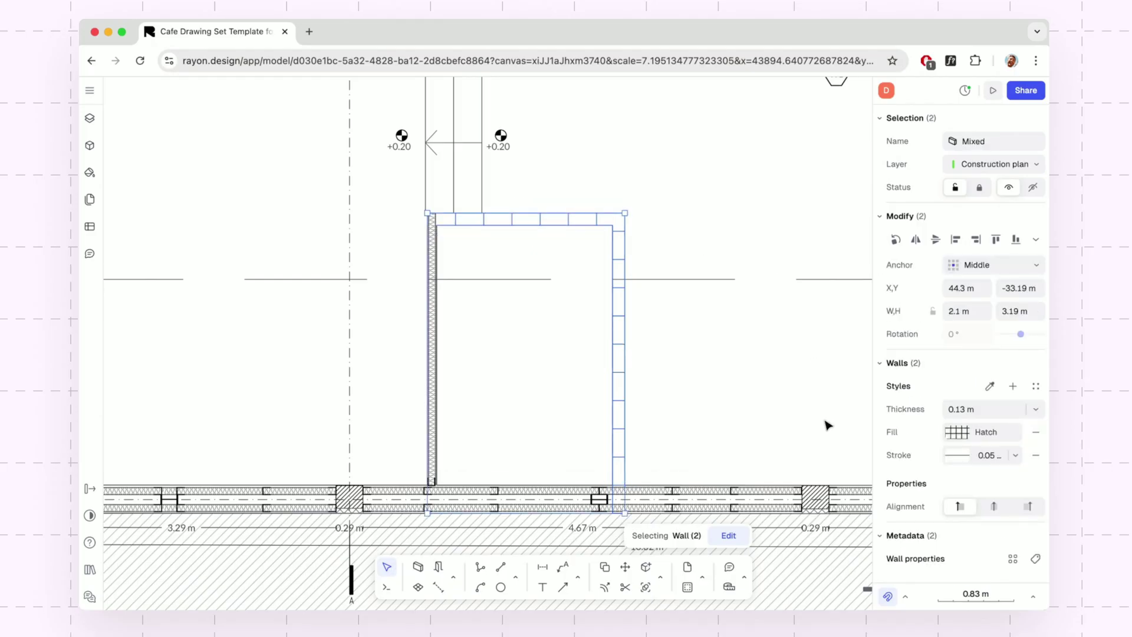
click(1036, 388)
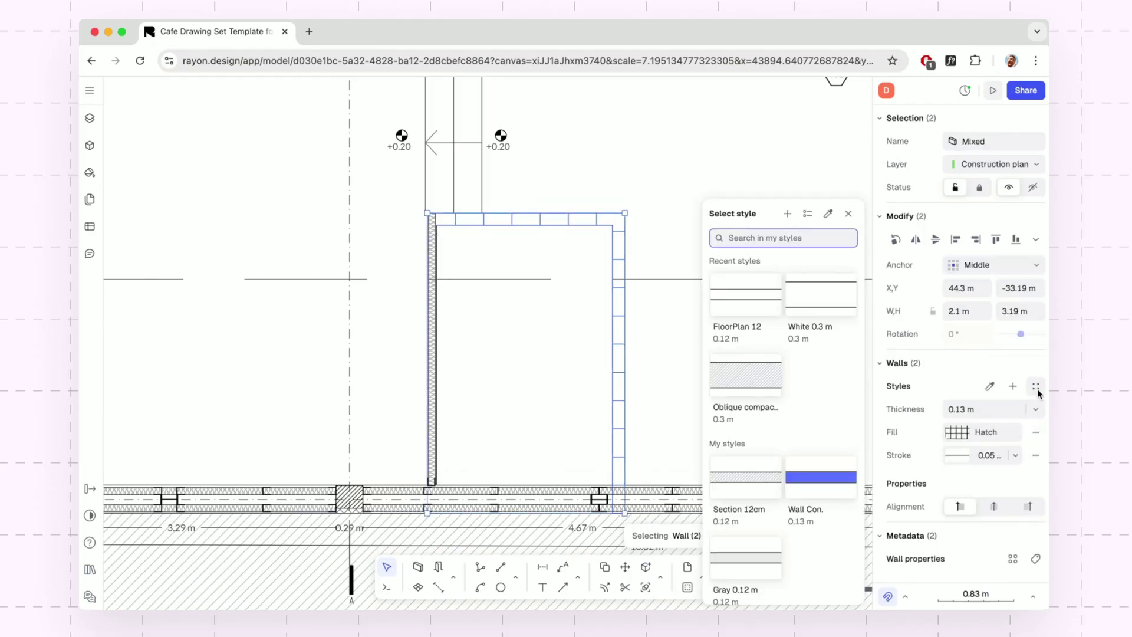
click(734, 307)
click(661, 386)
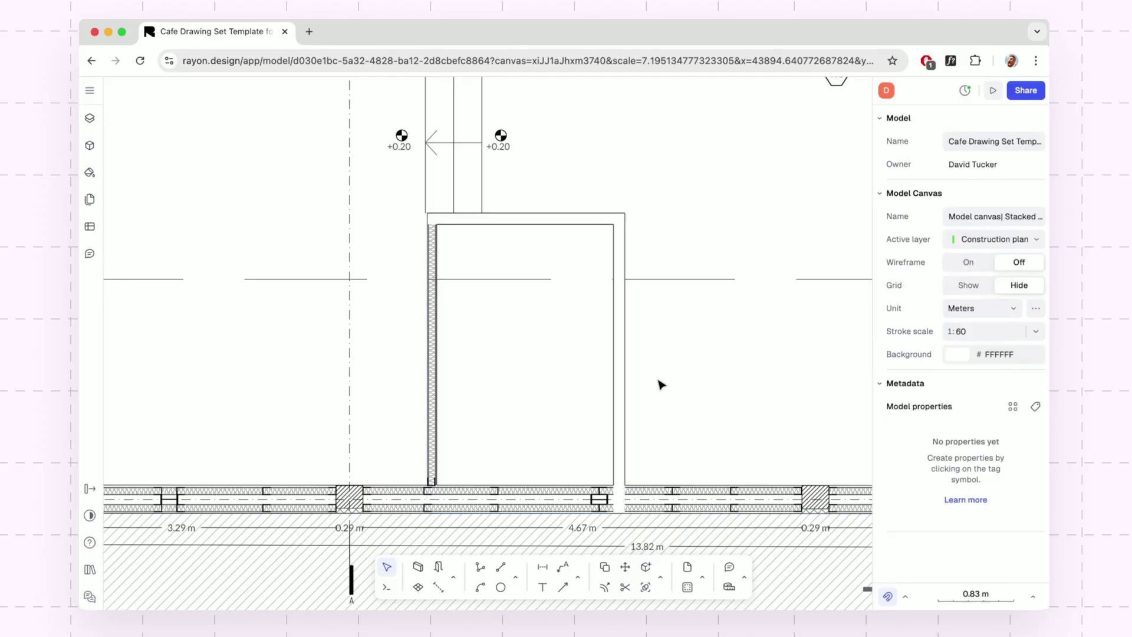
click(621, 475)
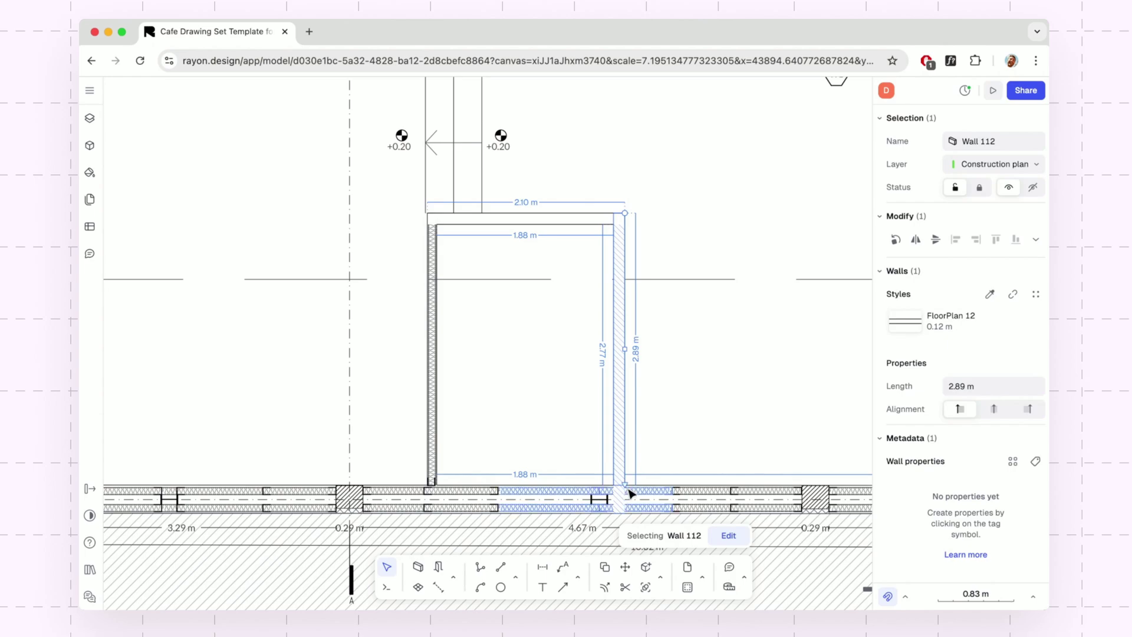
scroll(626, 488, up, 10)
scroll(626, 488, down, 5)
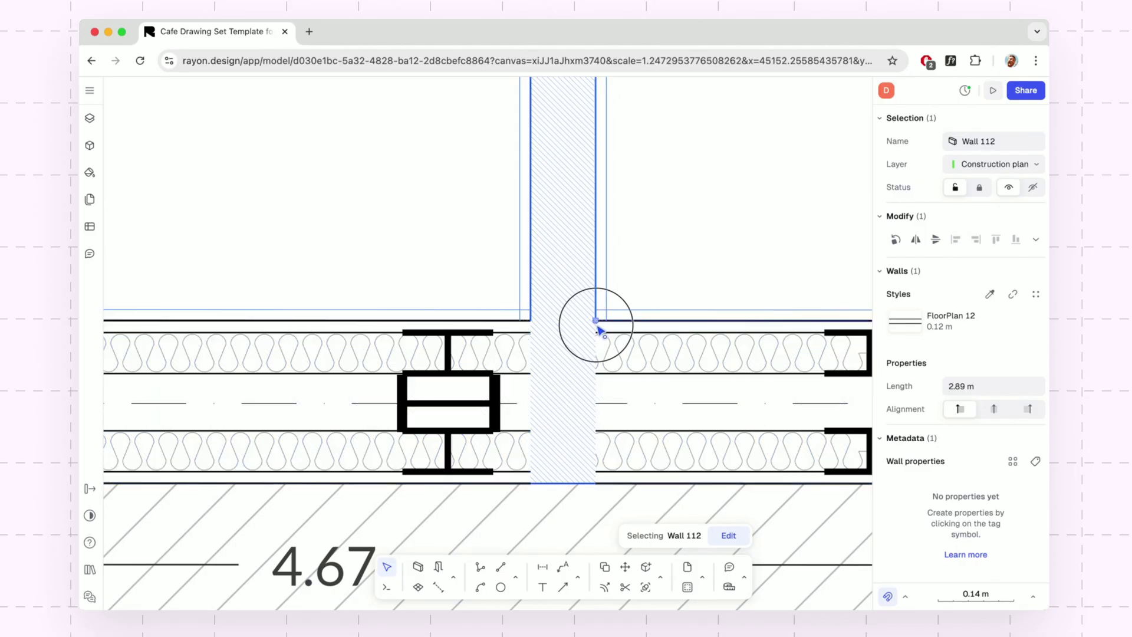
key(Escape)
scroll(703, 435, down, 10)
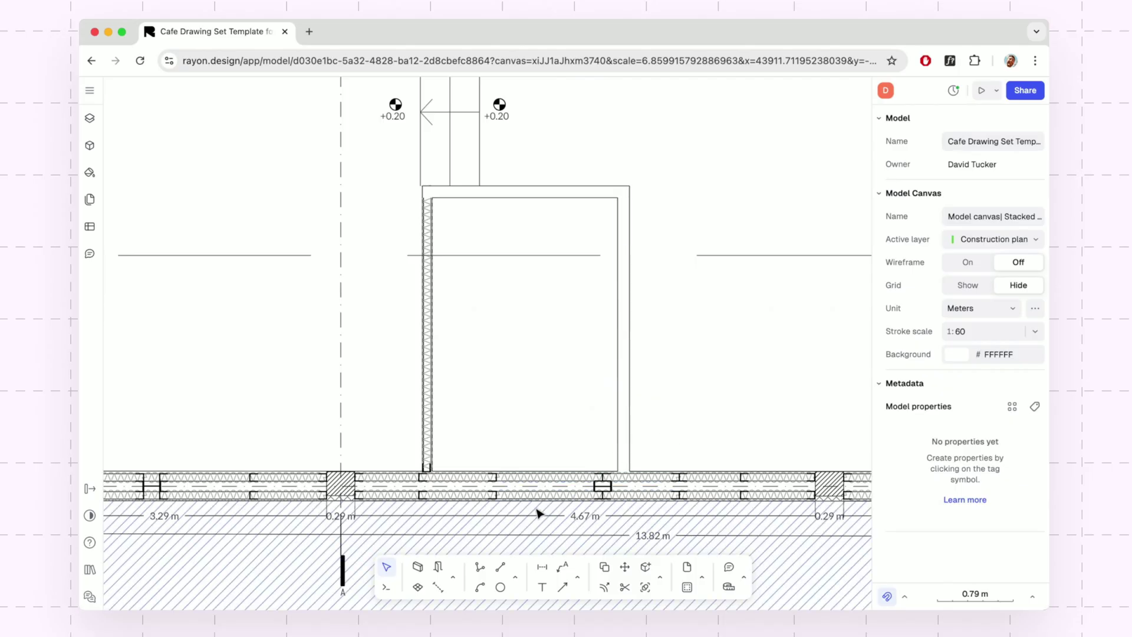
Place a Door EU 90 in the small room's top wall with its swing set.
click(439, 568)
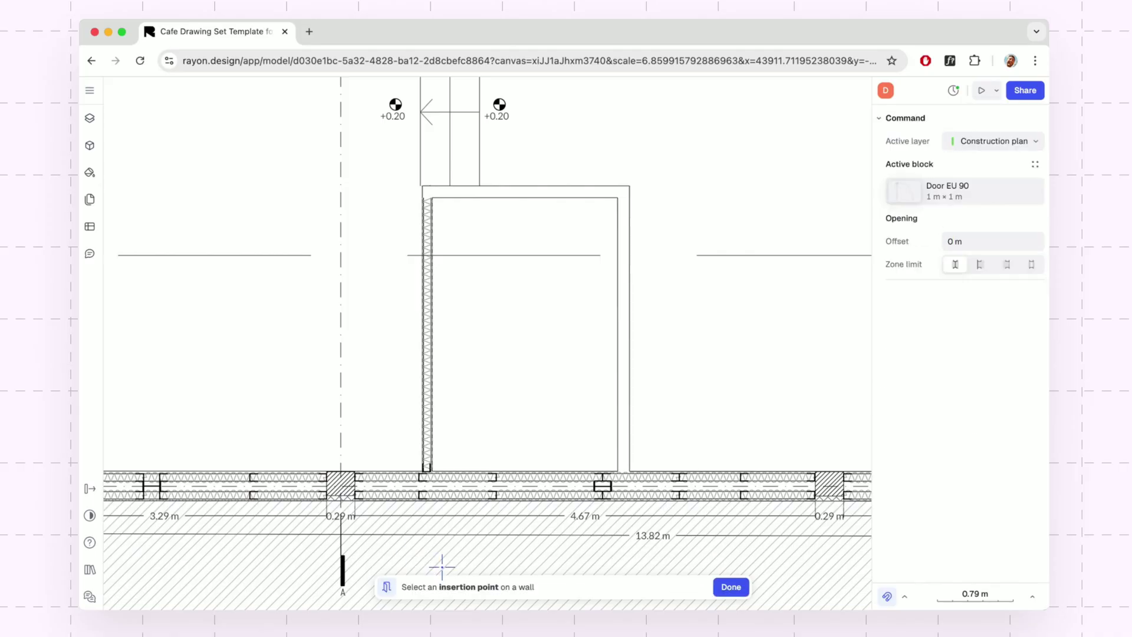
click(560, 190)
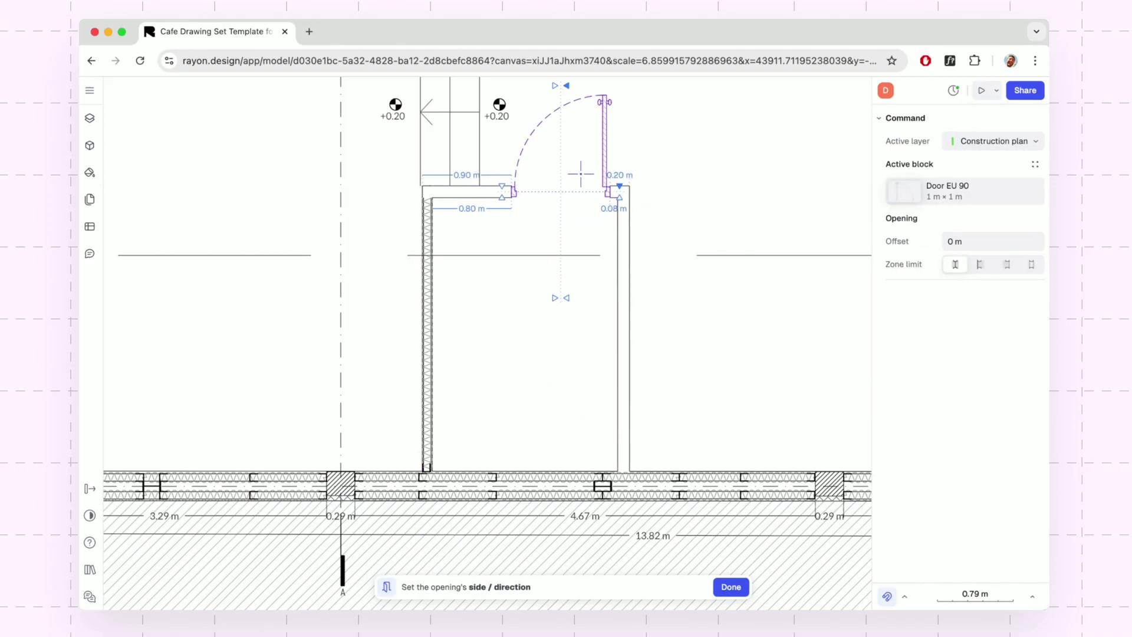
click(581, 153)
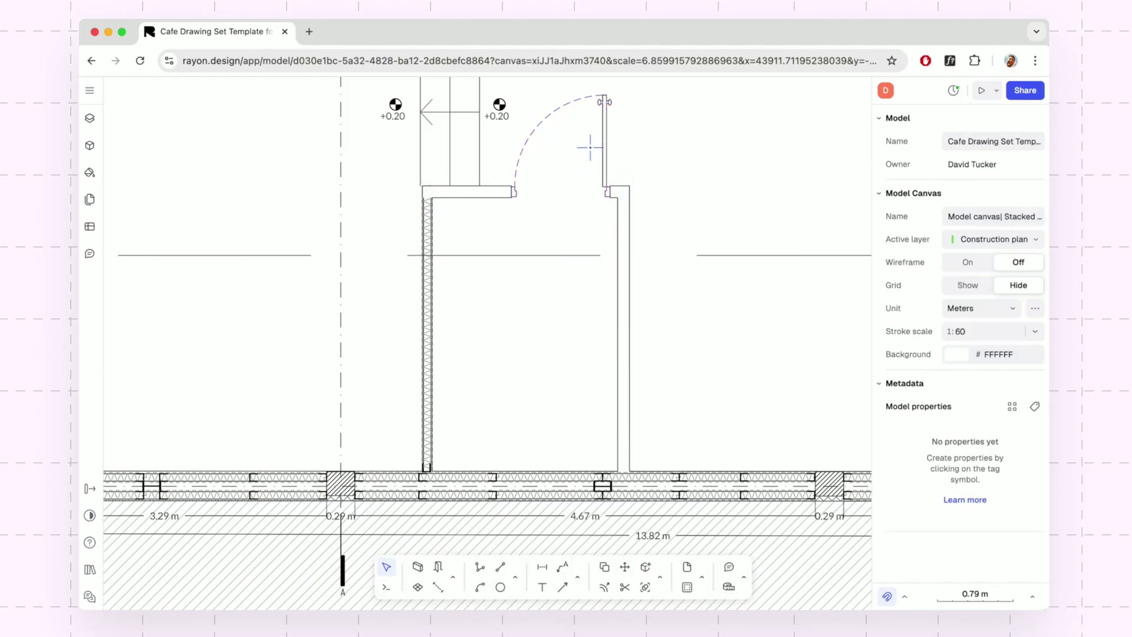
Change the door's distance from the wall's right end from 0.20 m to 0.30 m.
click(606, 148)
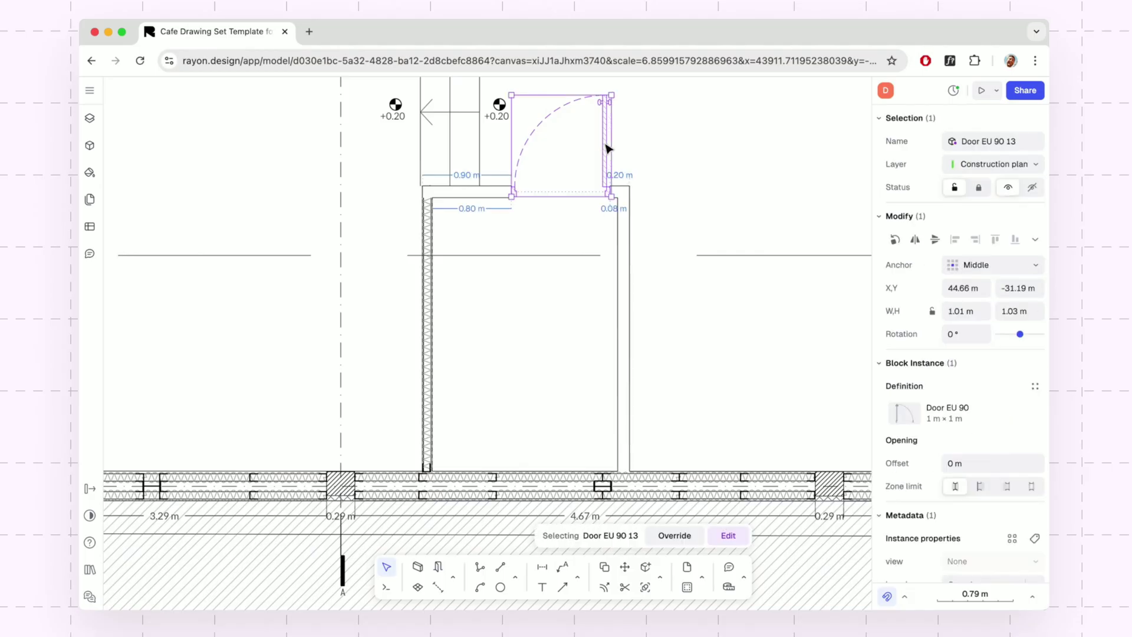
click(622, 176)
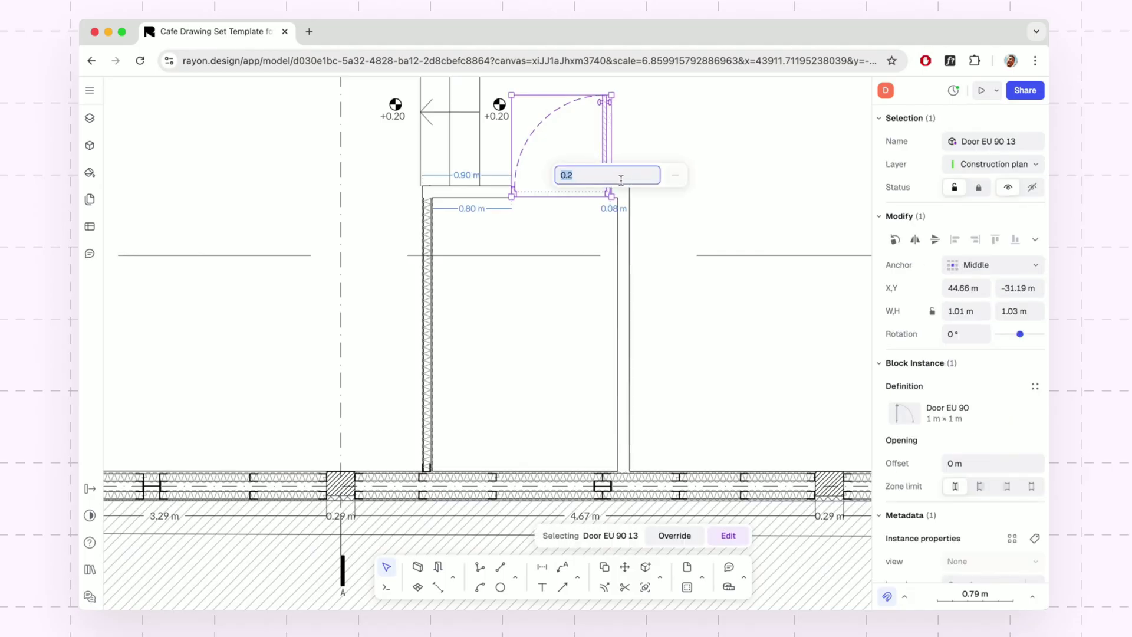
text(0.2)
key(BackSpace)
text(3)
key(Return)
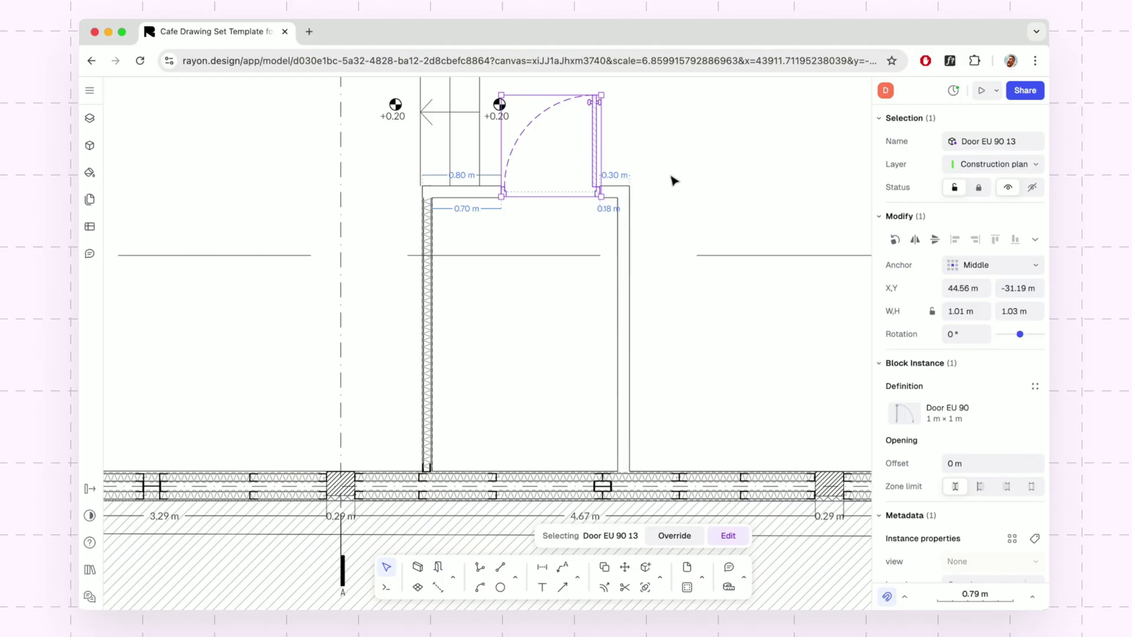
click(676, 181)
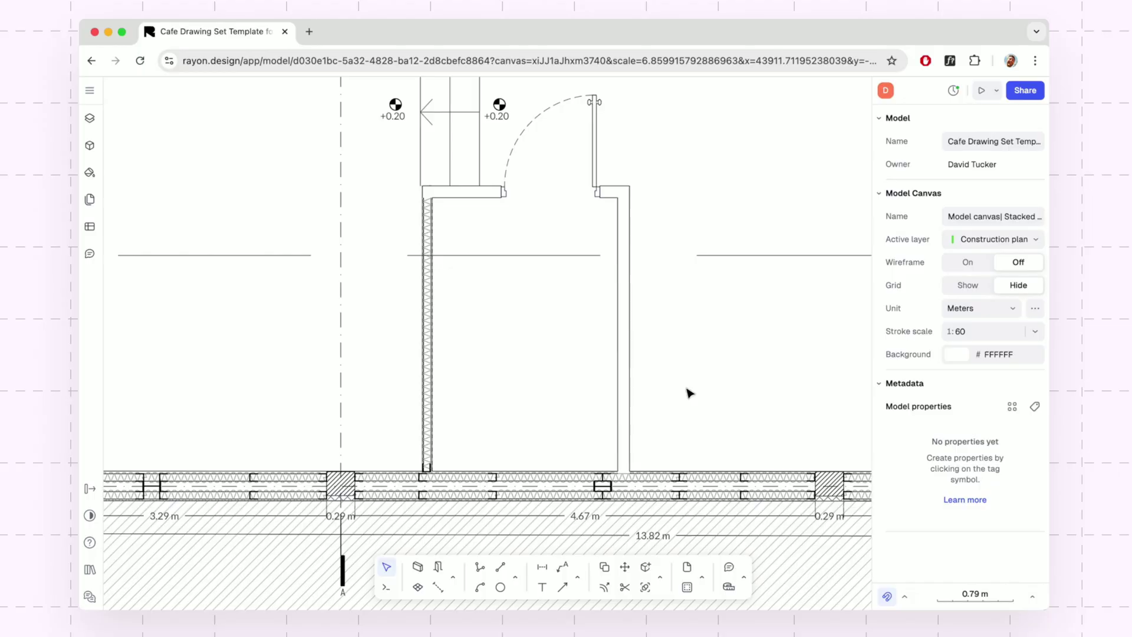
Switch Wall 112's fill from solid to a hatch using the Oblique Grid pattern.
click(632, 374)
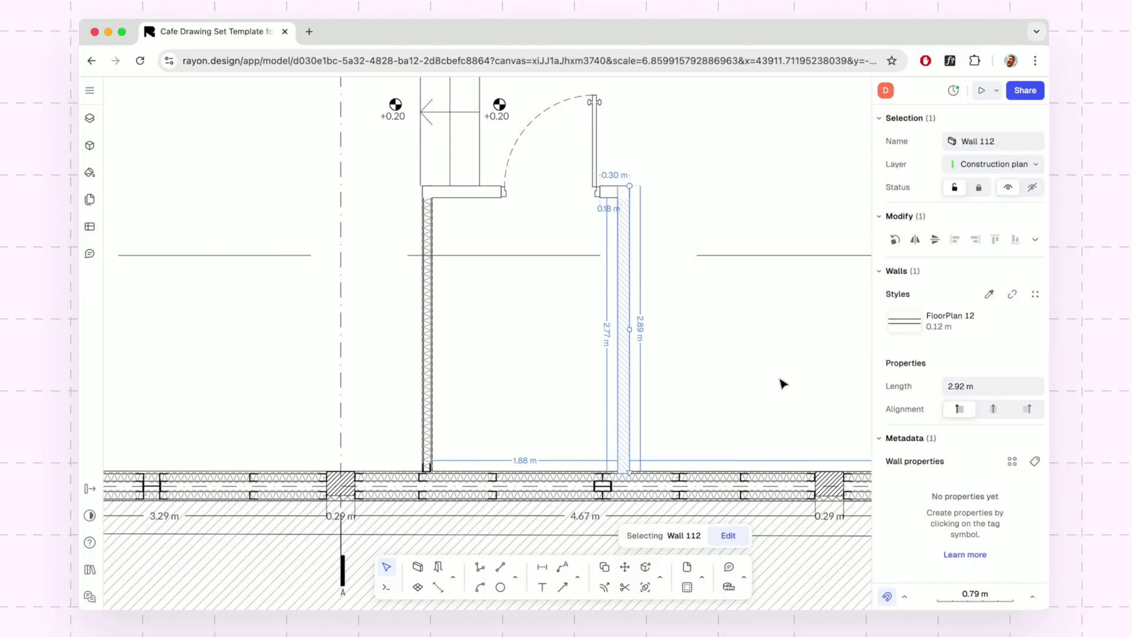
mouse_move(1015, 314)
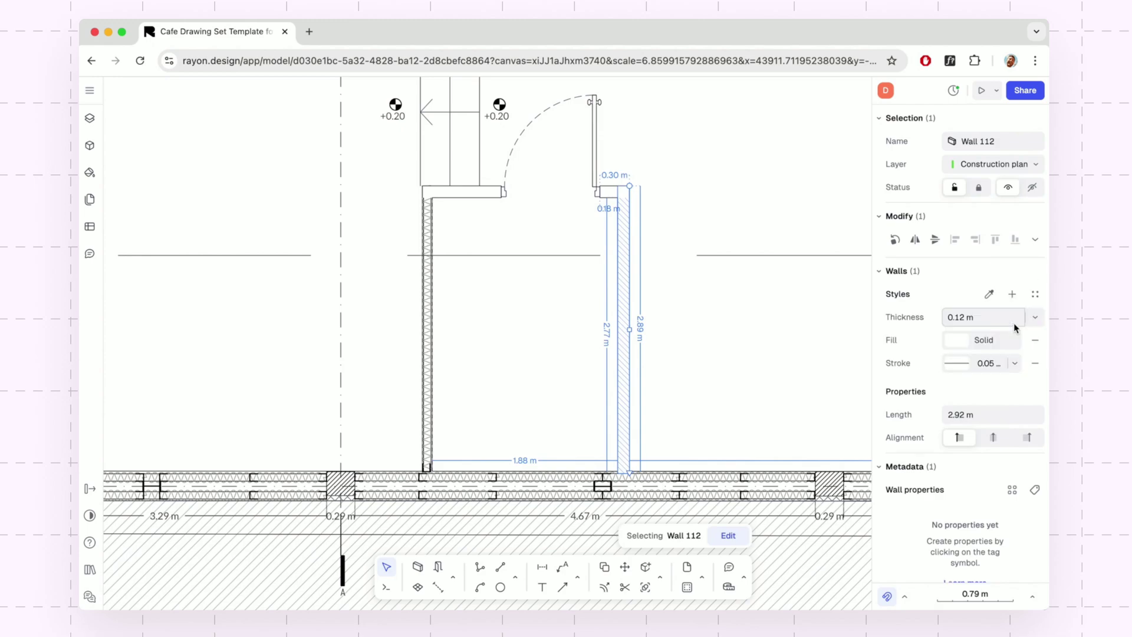
click(963, 343)
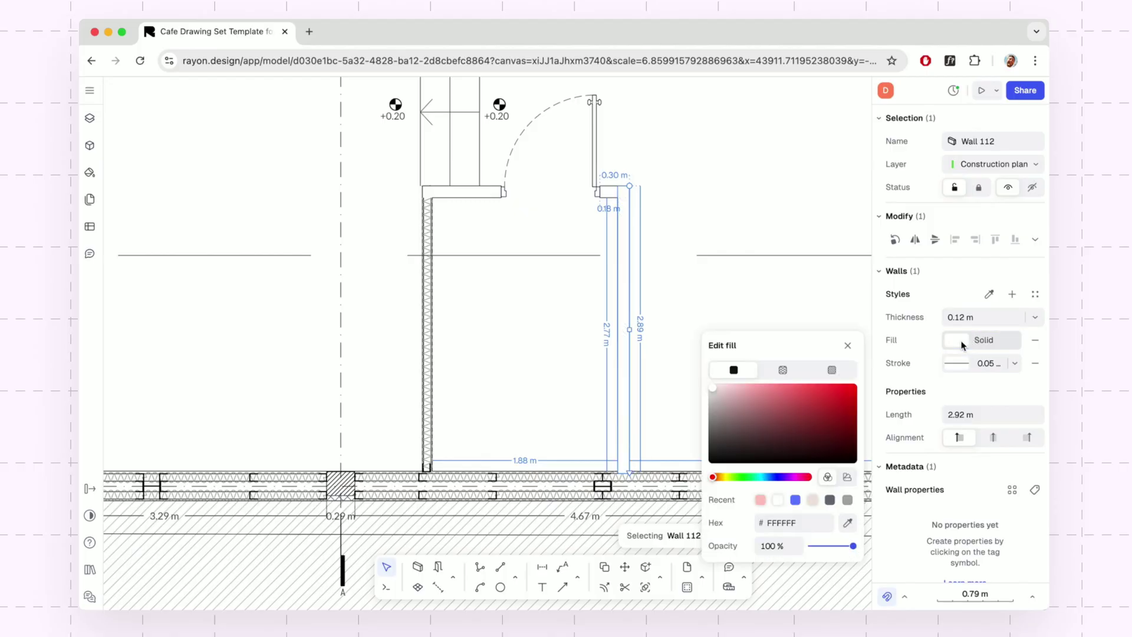
click(834, 371)
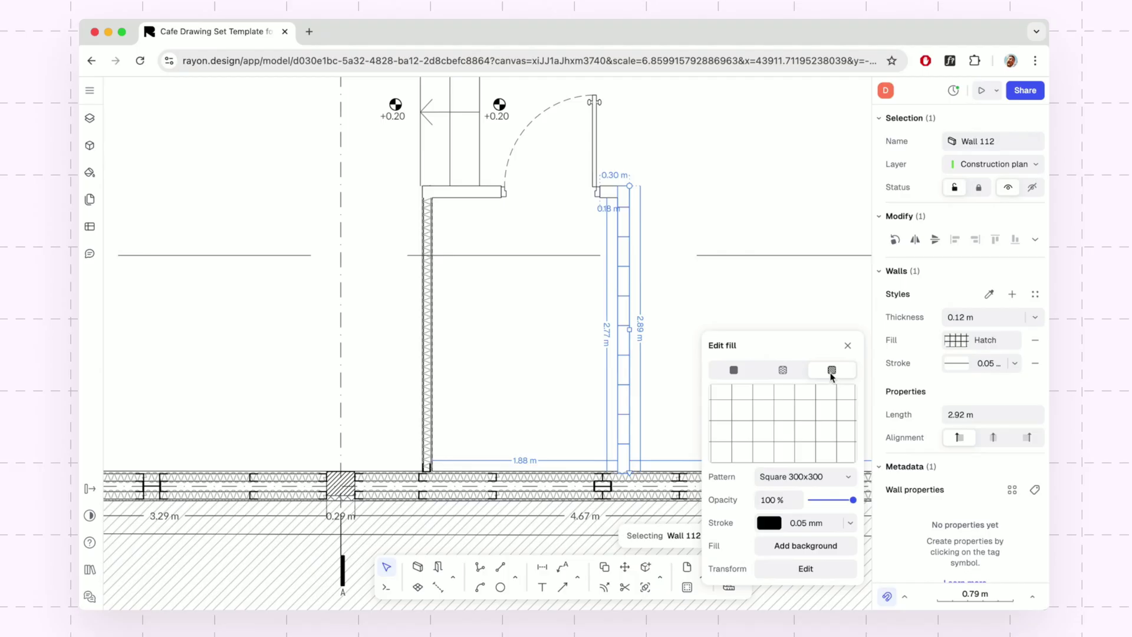
mouse_move(785, 438)
click(840, 479)
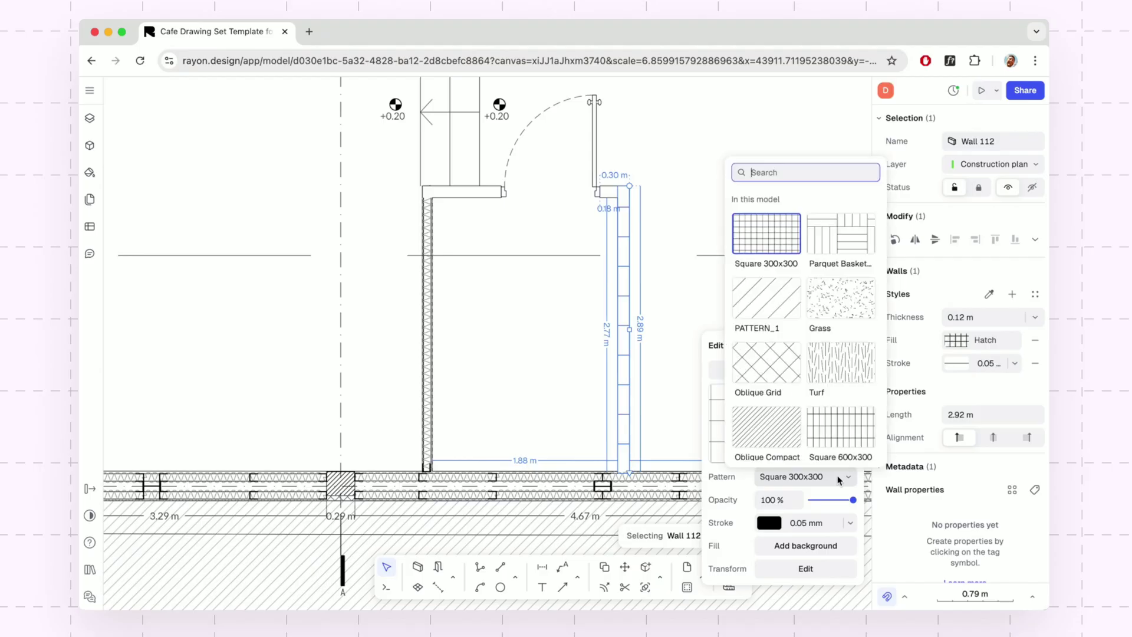
click(785, 368)
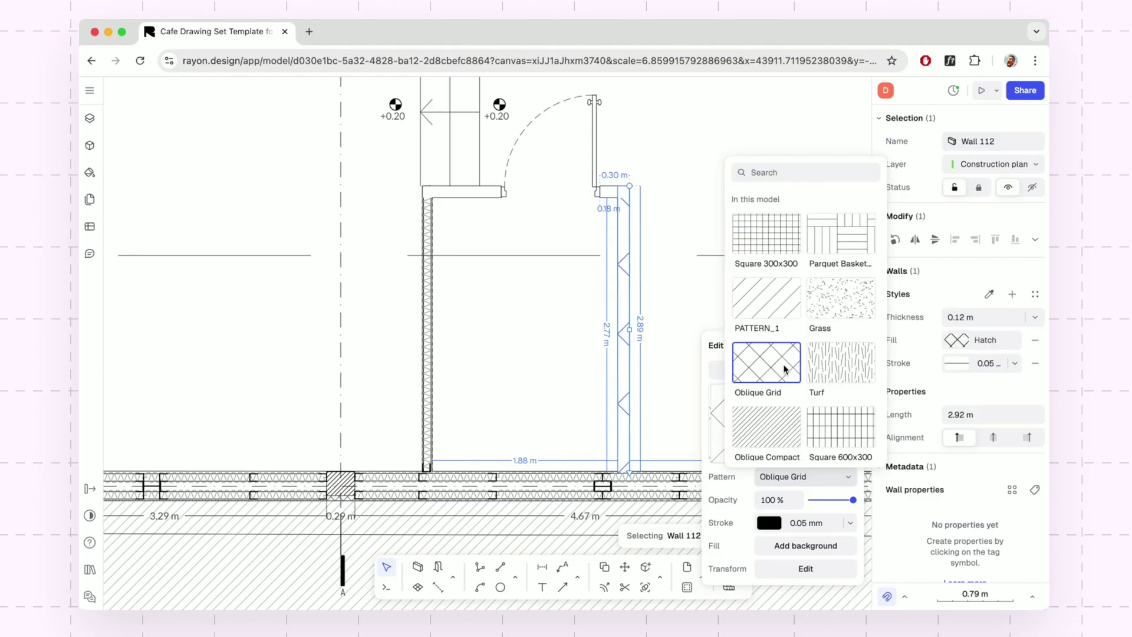
click(844, 478)
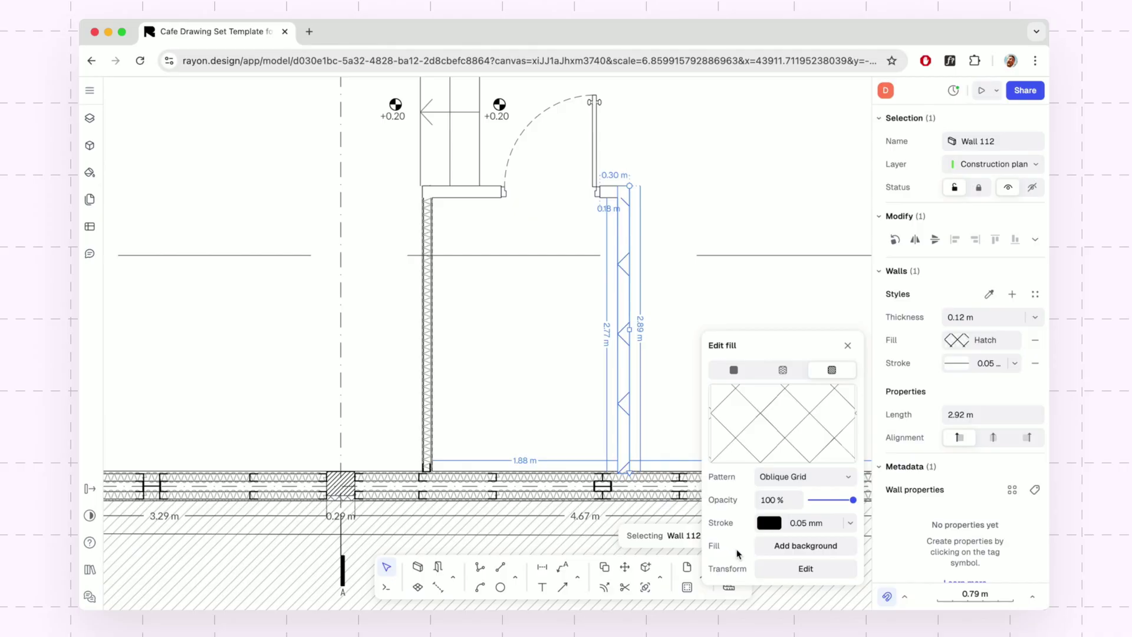
Set the Oblique Grid hatch transform to 0.25 scale, 0° rotation and 15 m X offset.
click(802, 567)
click(640, 543)
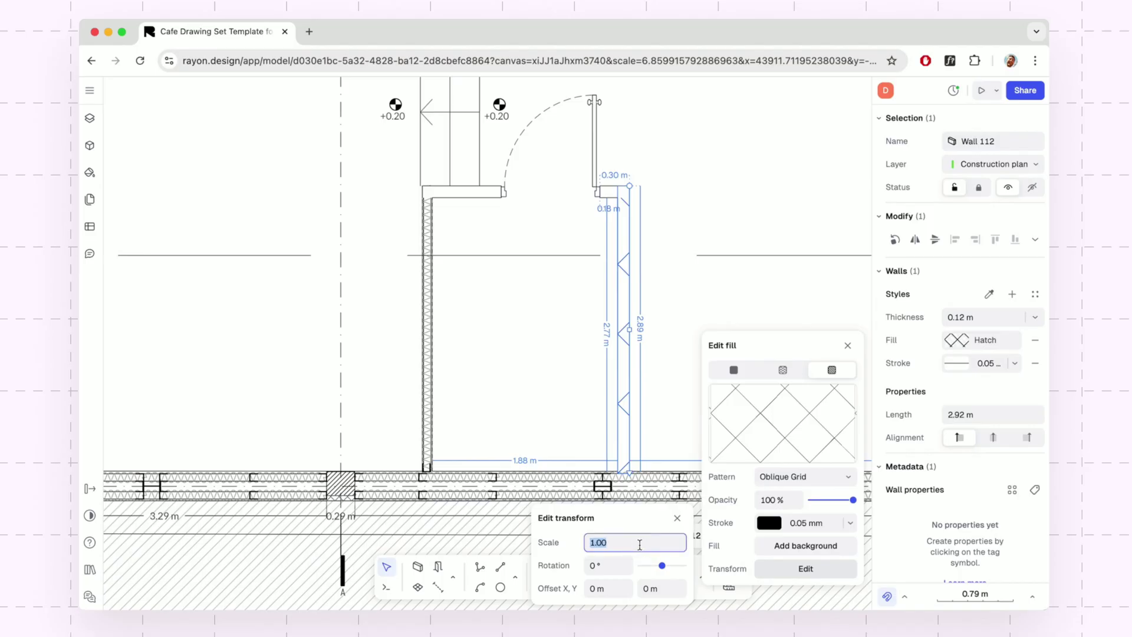
key(BackSpace)
text(.25)
key(Return)
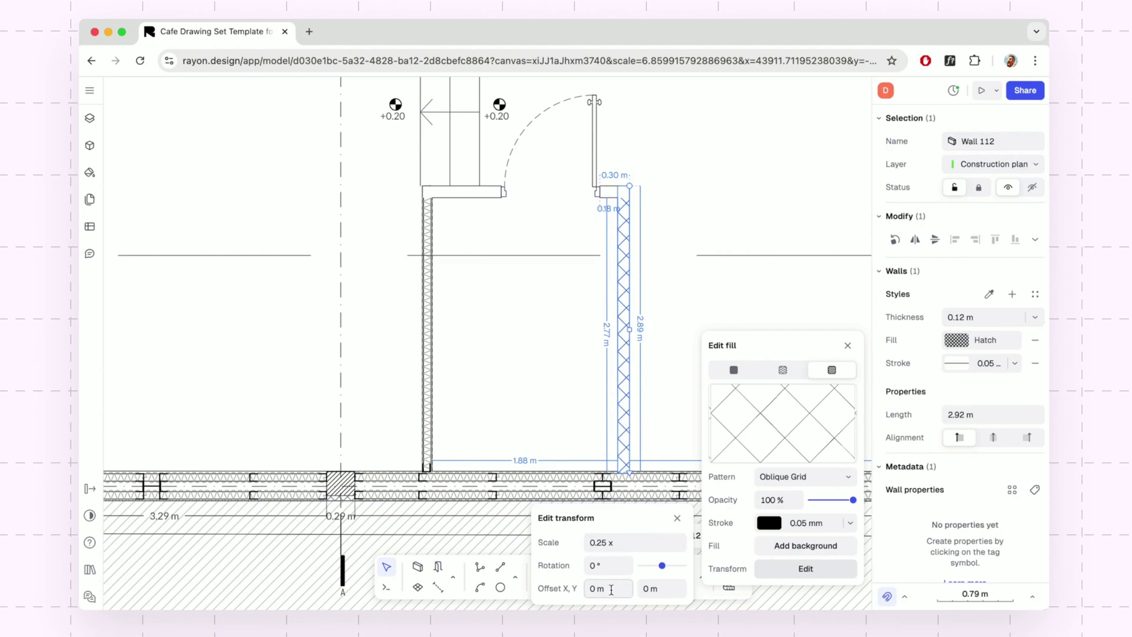
click(664, 565)
drag(664, 566, 667, 565)
click(624, 566)
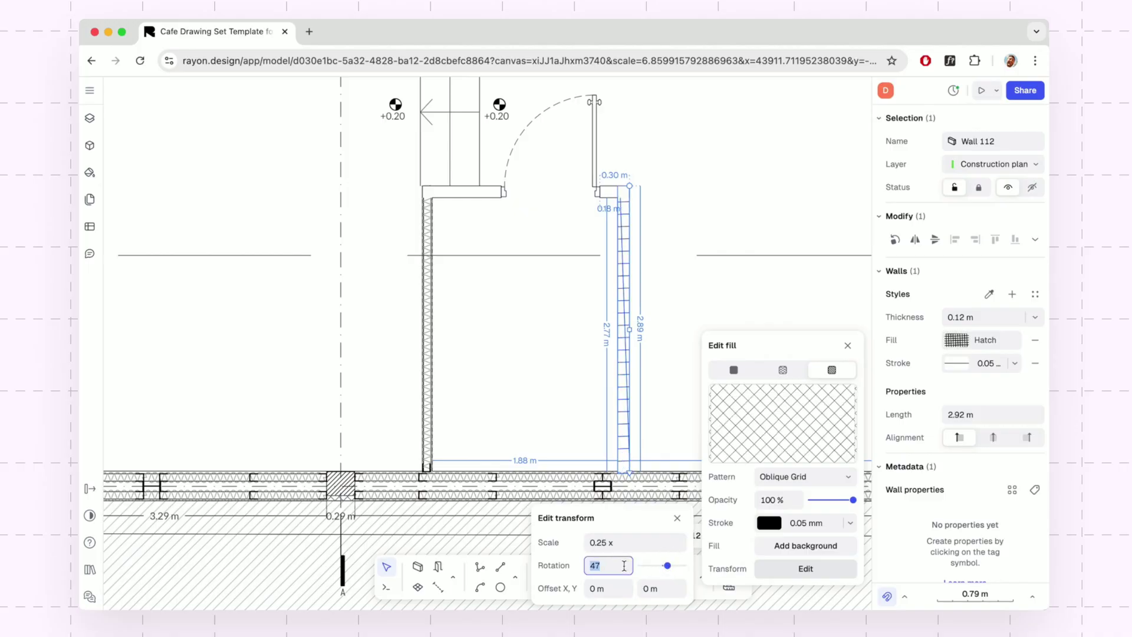
text(0)
key(Tab)
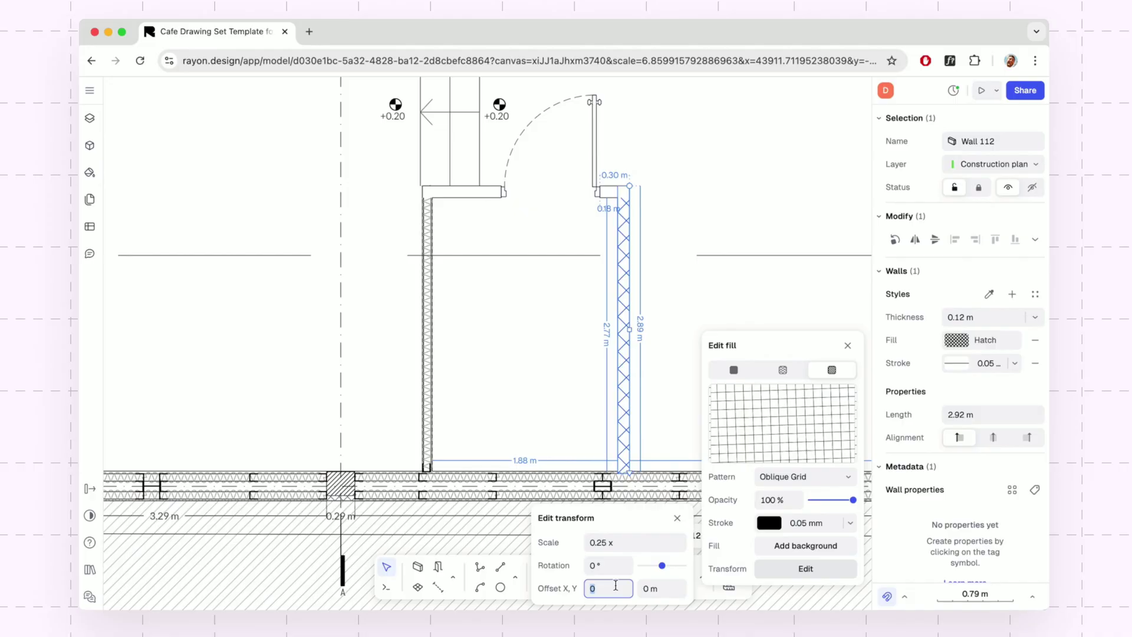
text(15)
key(Return)
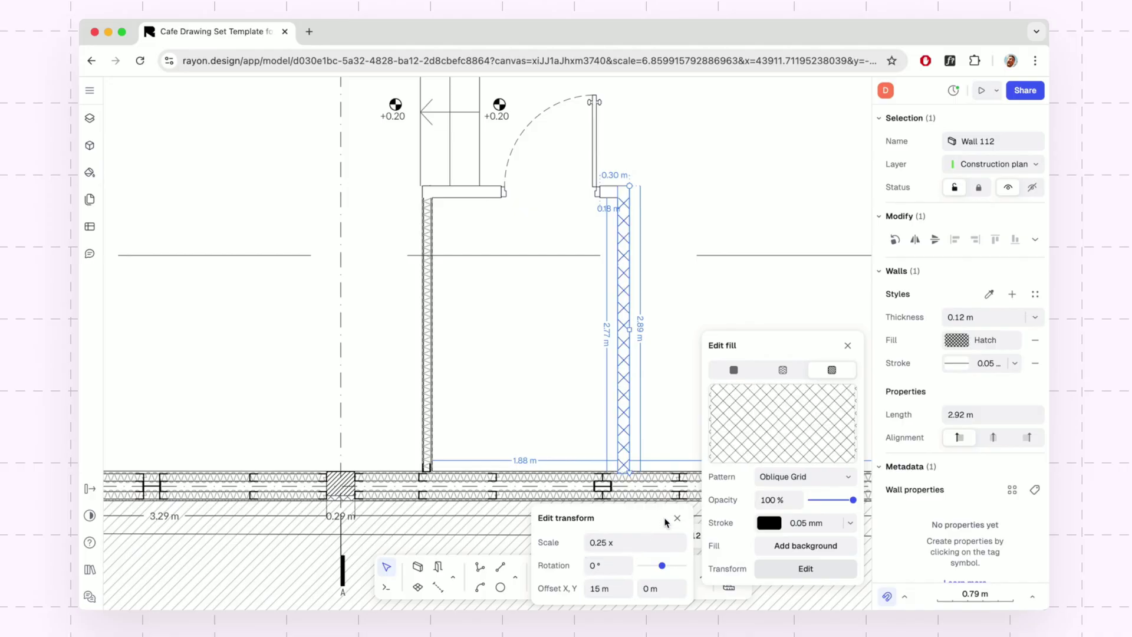
click(677, 518)
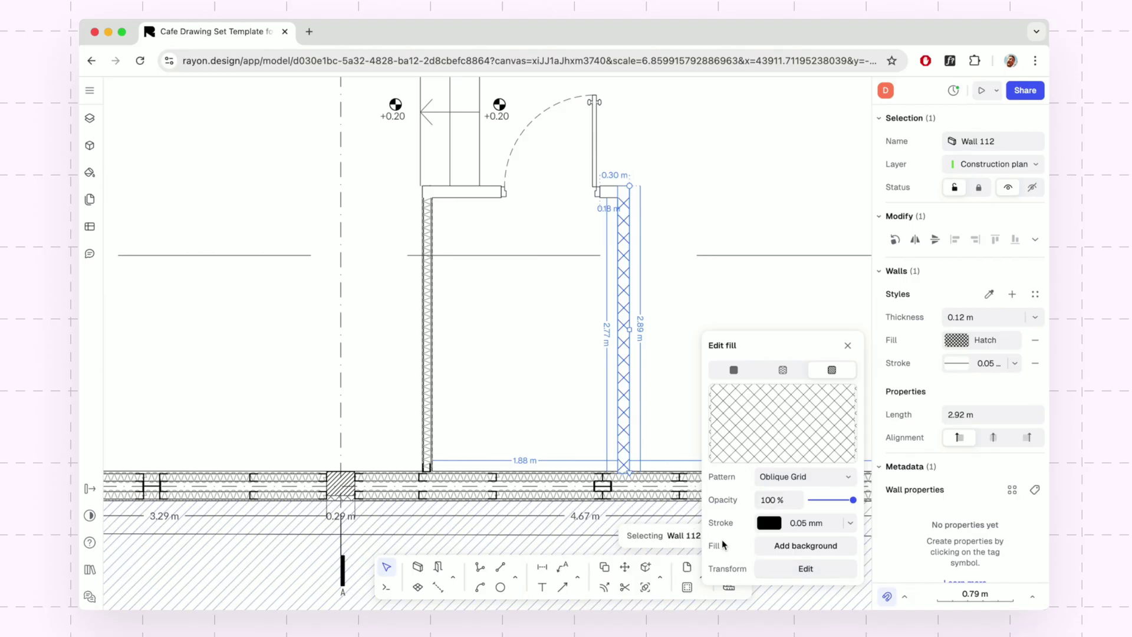
Add a pink FFC6C0 background behind Wall 112's Oblique Grid hatch.
click(815, 546)
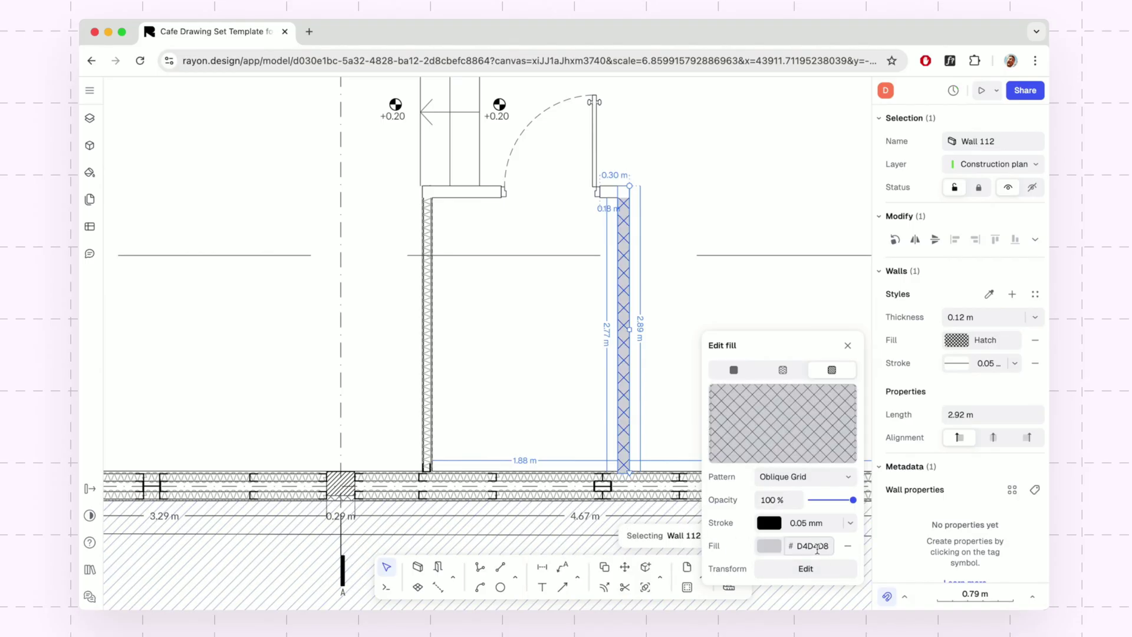
click(770, 546)
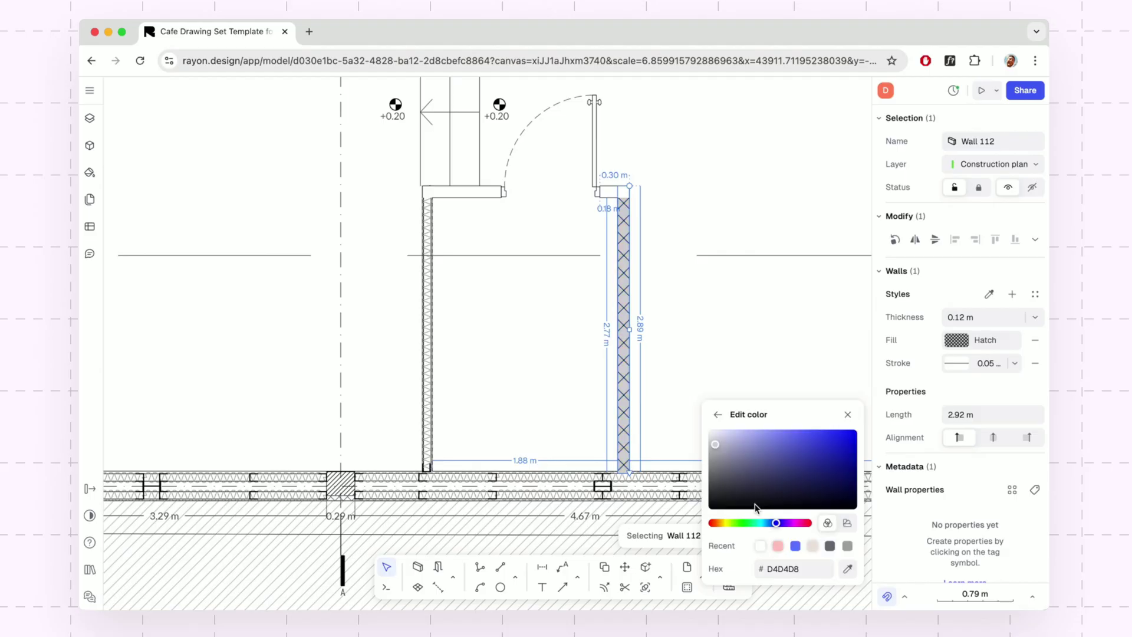
click(777, 546)
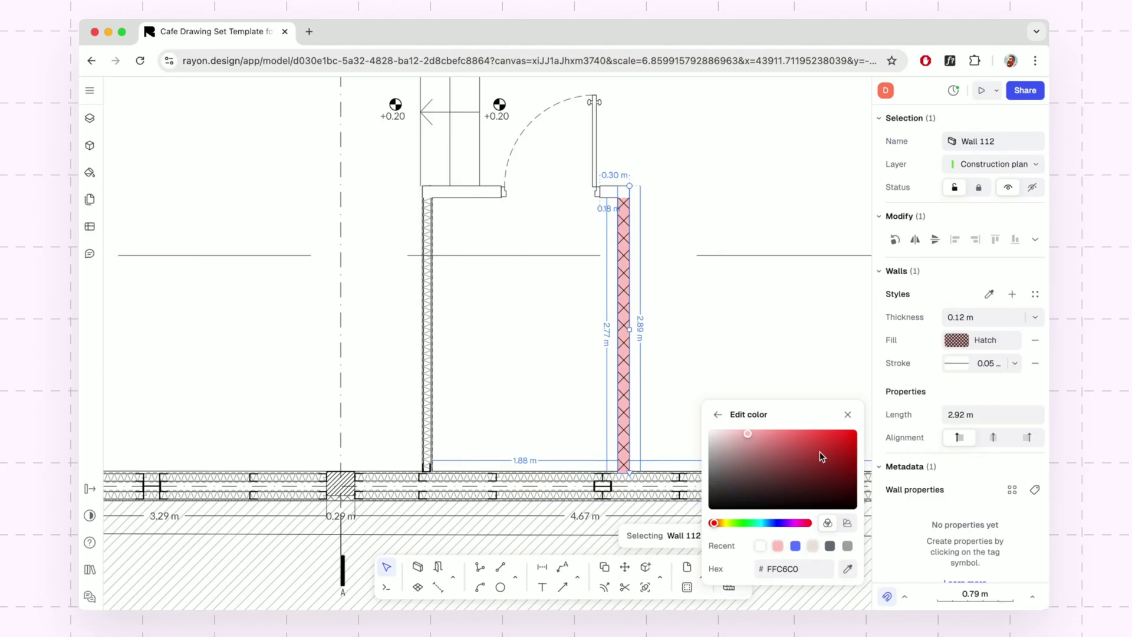
click(718, 416)
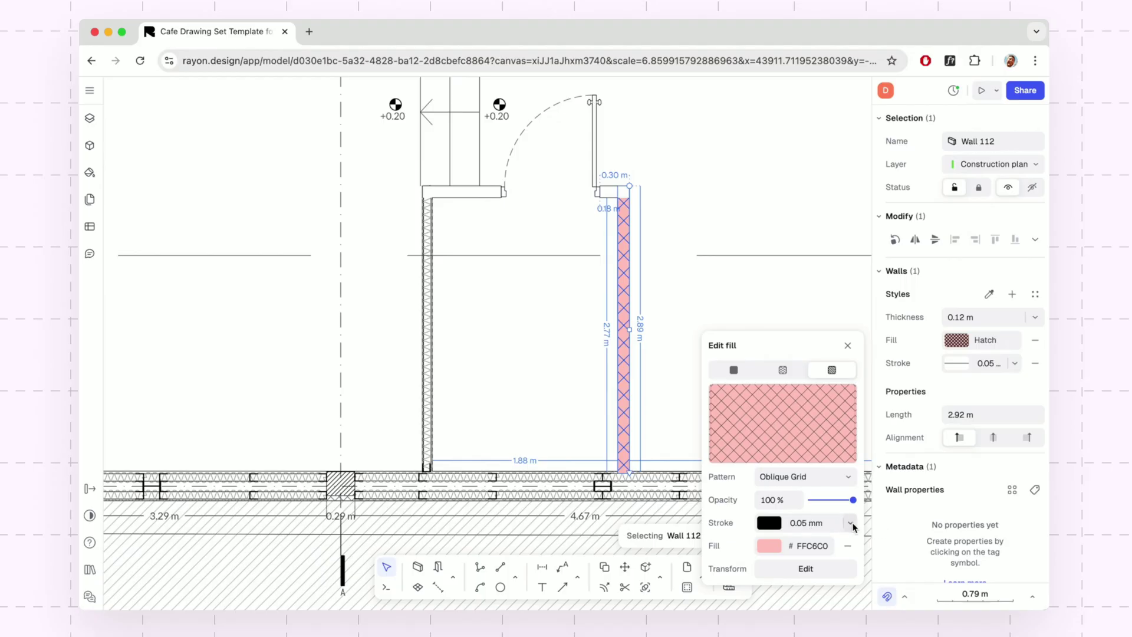
Keep the hatch line width at 0.05 mm and close the fill settings.
click(850, 523)
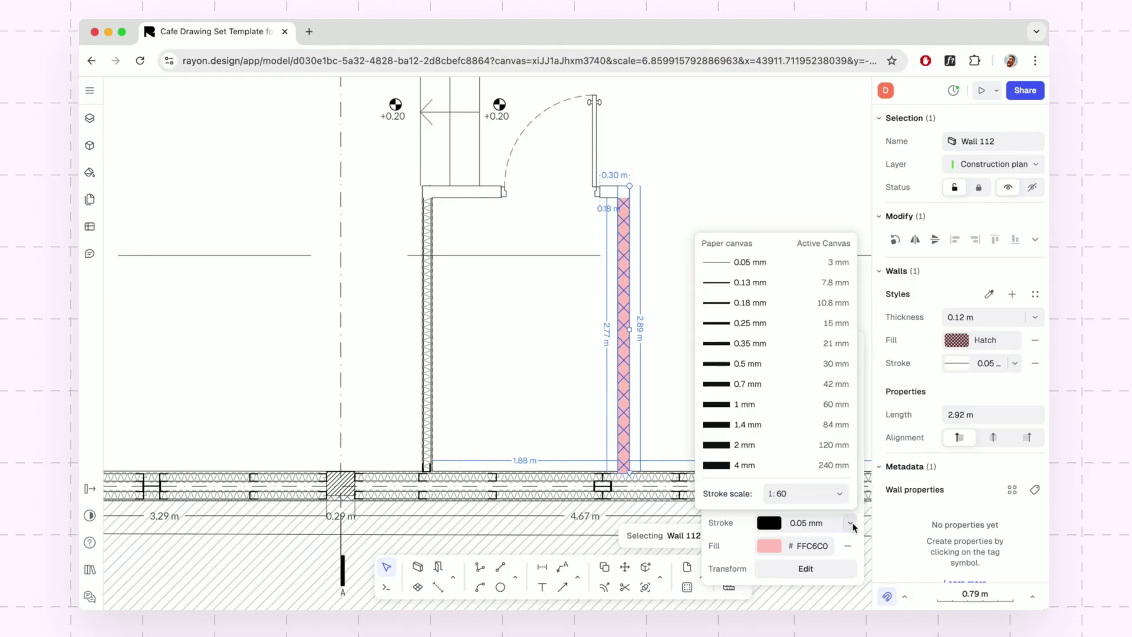
click(783, 263)
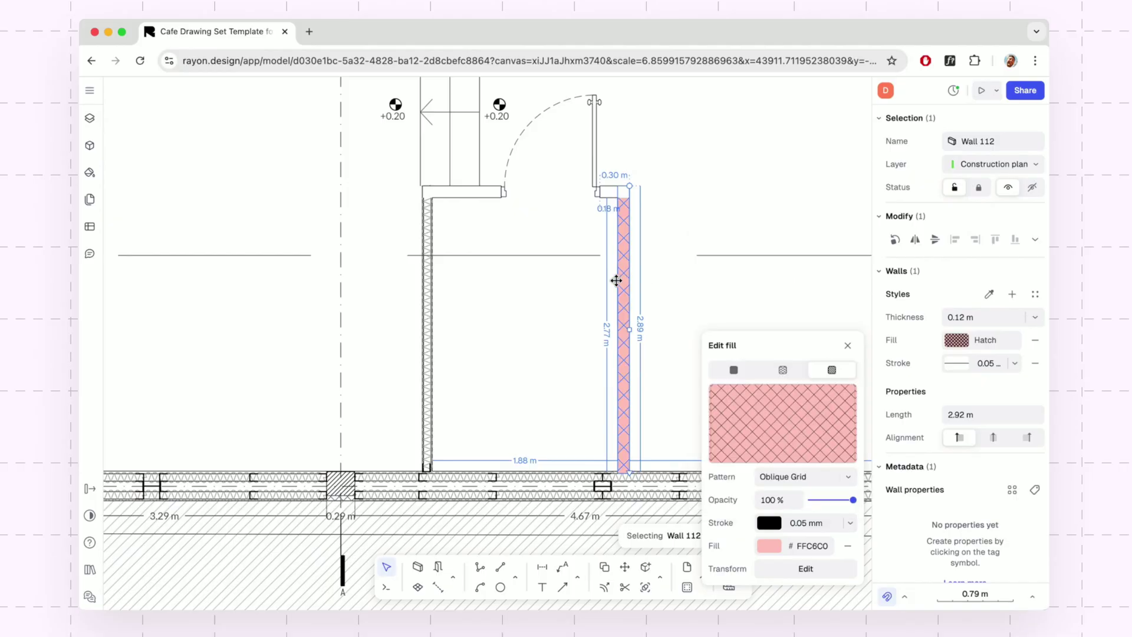
click(848, 347)
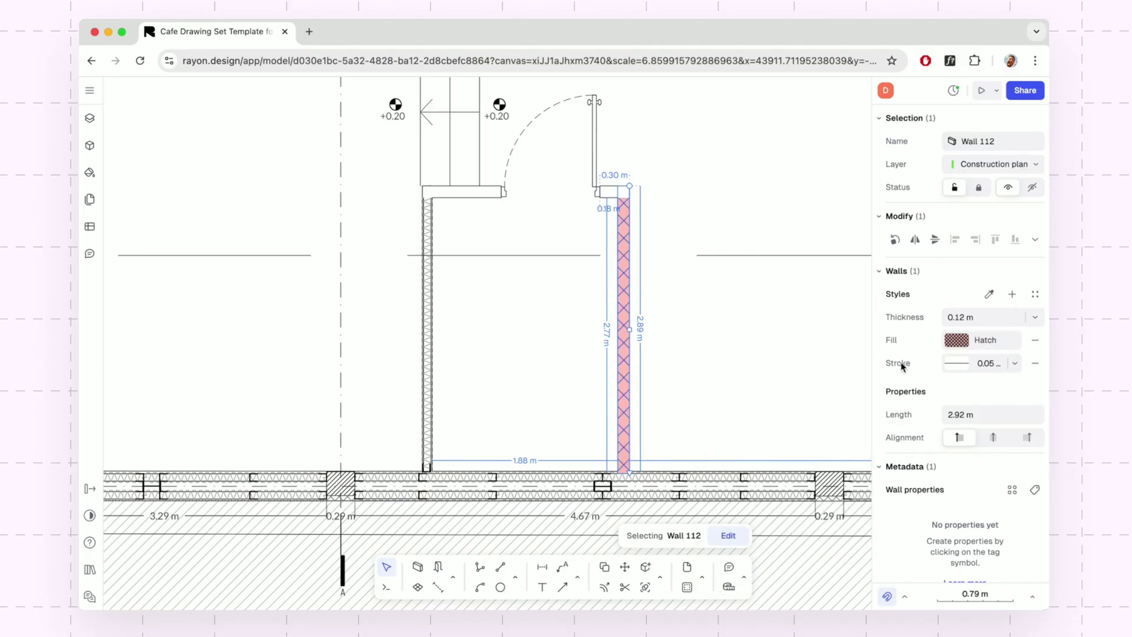
Set Wall 112's outline stroke to 0.25 mm in the Walls panel.
click(1015, 367)
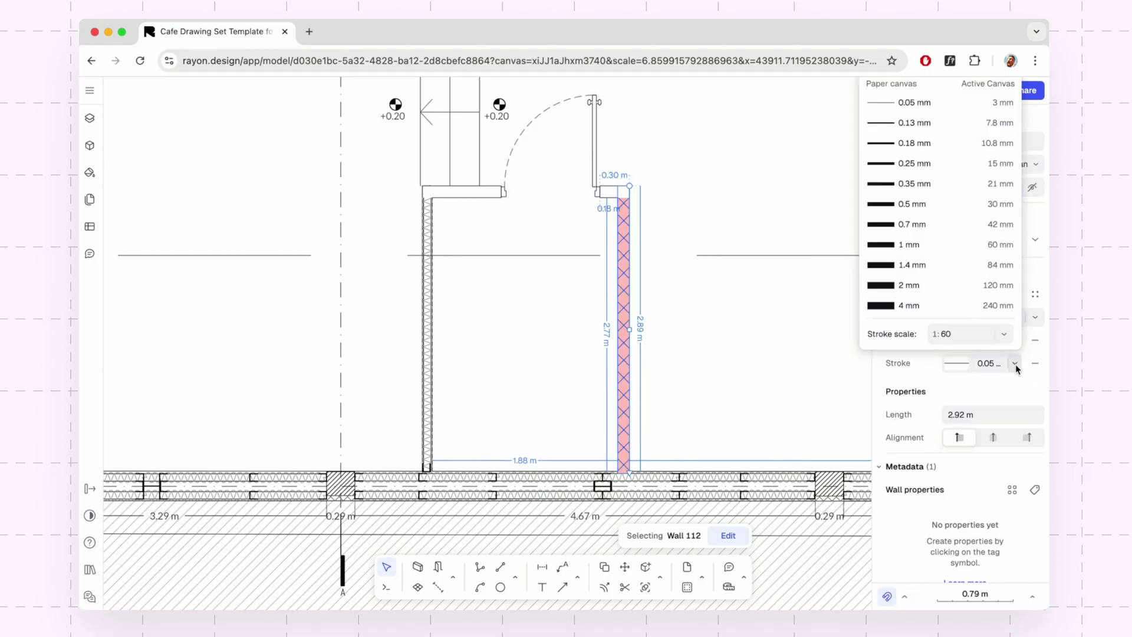
click(968, 166)
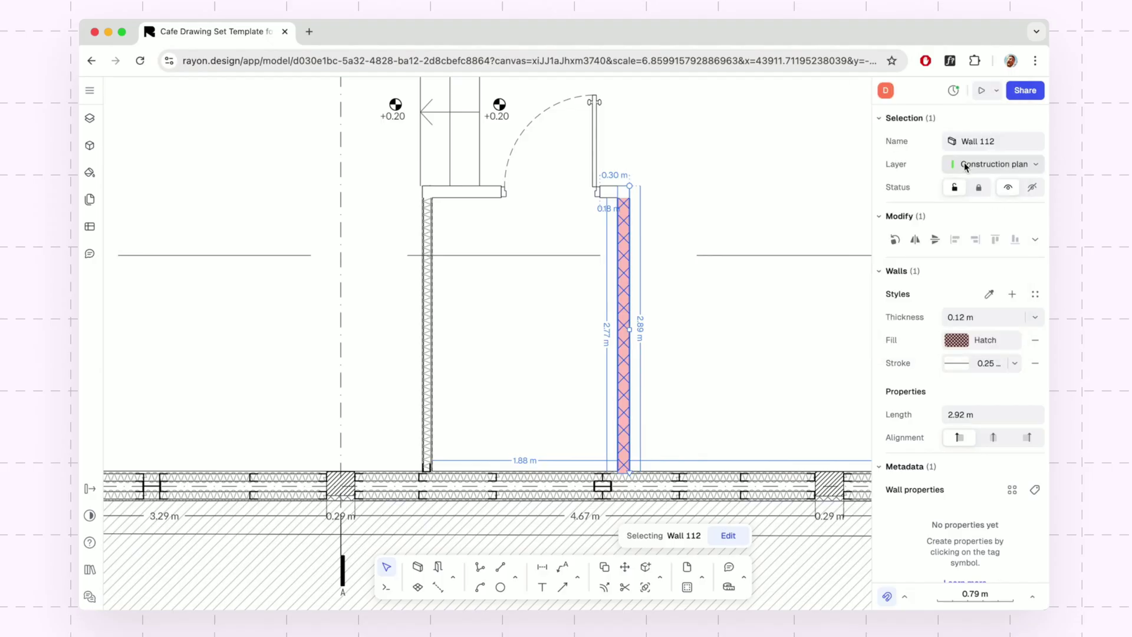
click(727, 378)
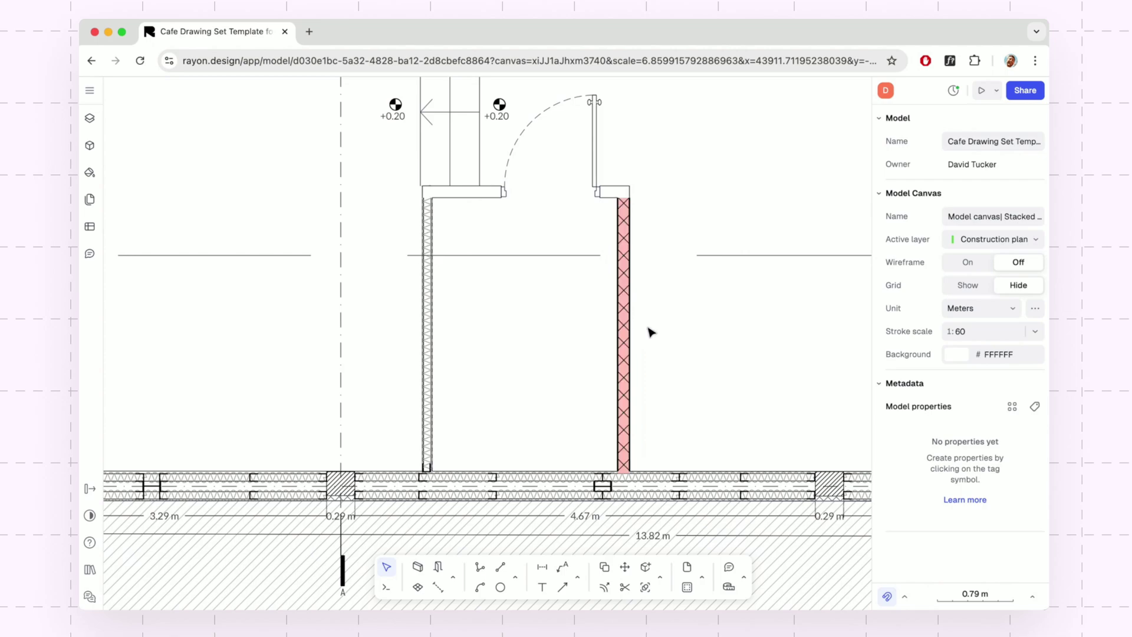
Save Wall 112's pink cross-hatched look as a new wall style named Demo Wall.
click(626, 332)
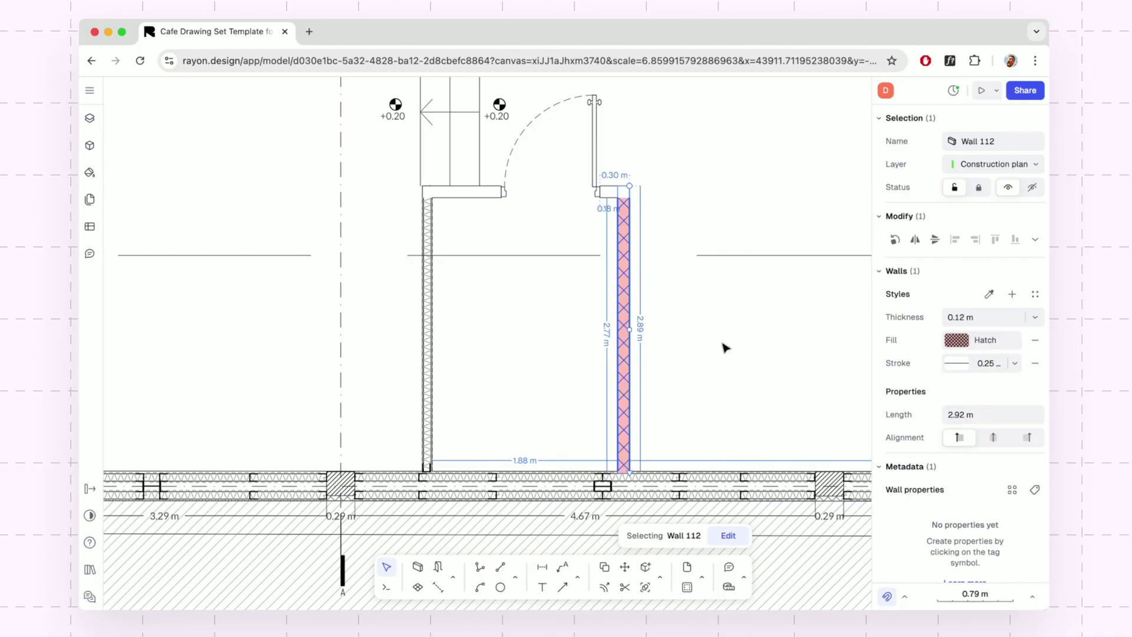
click(1013, 294)
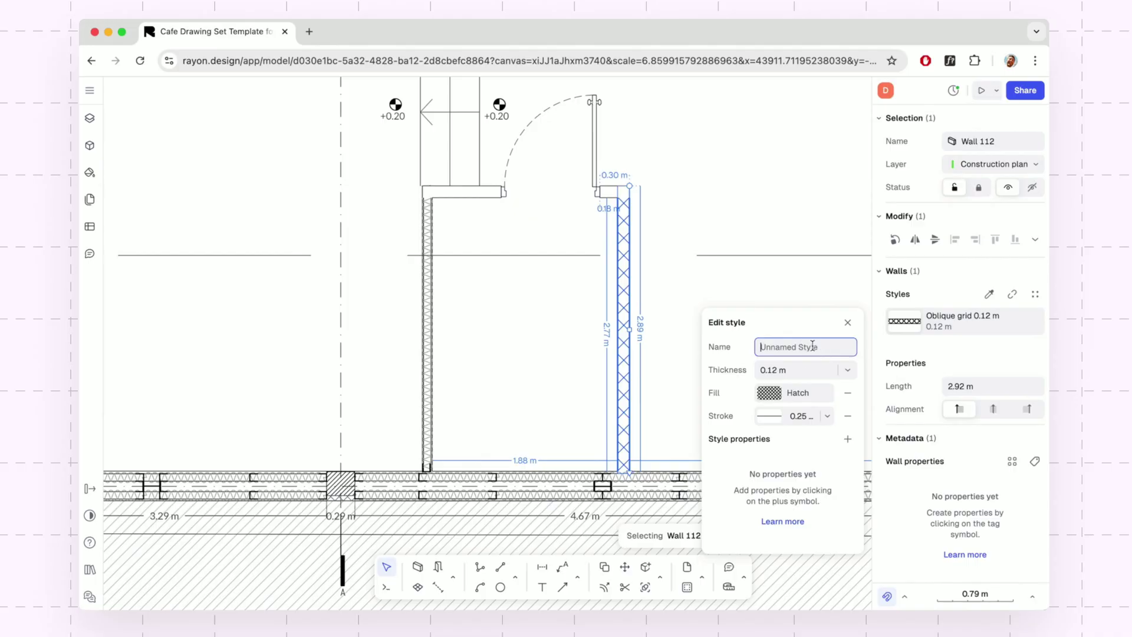
text(Demo Wall)
key(Return)
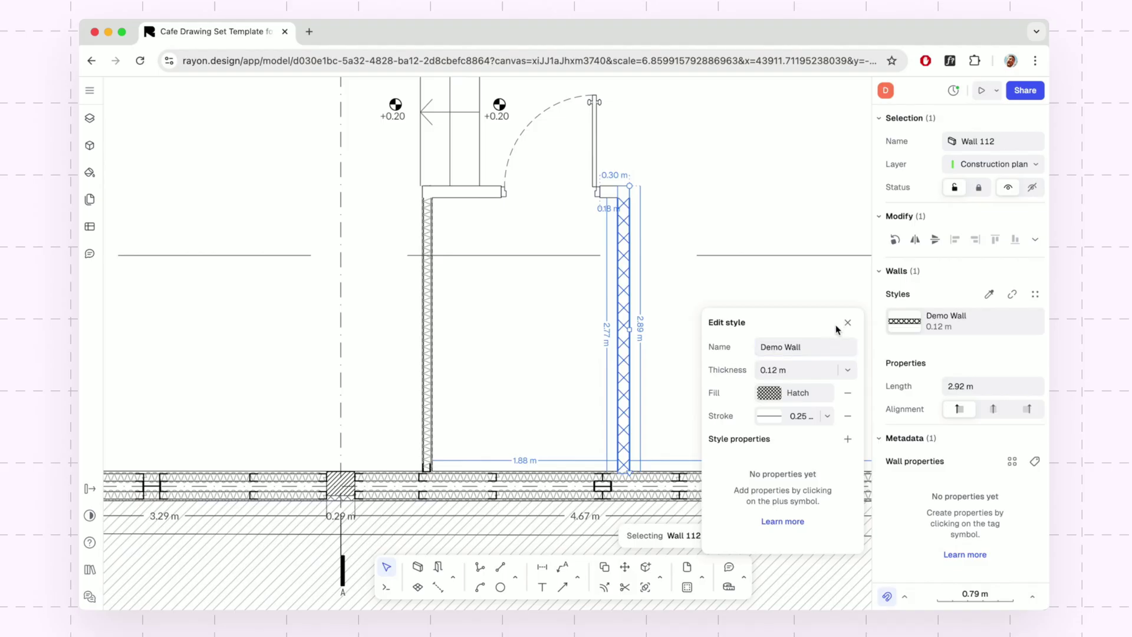
click(847, 322)
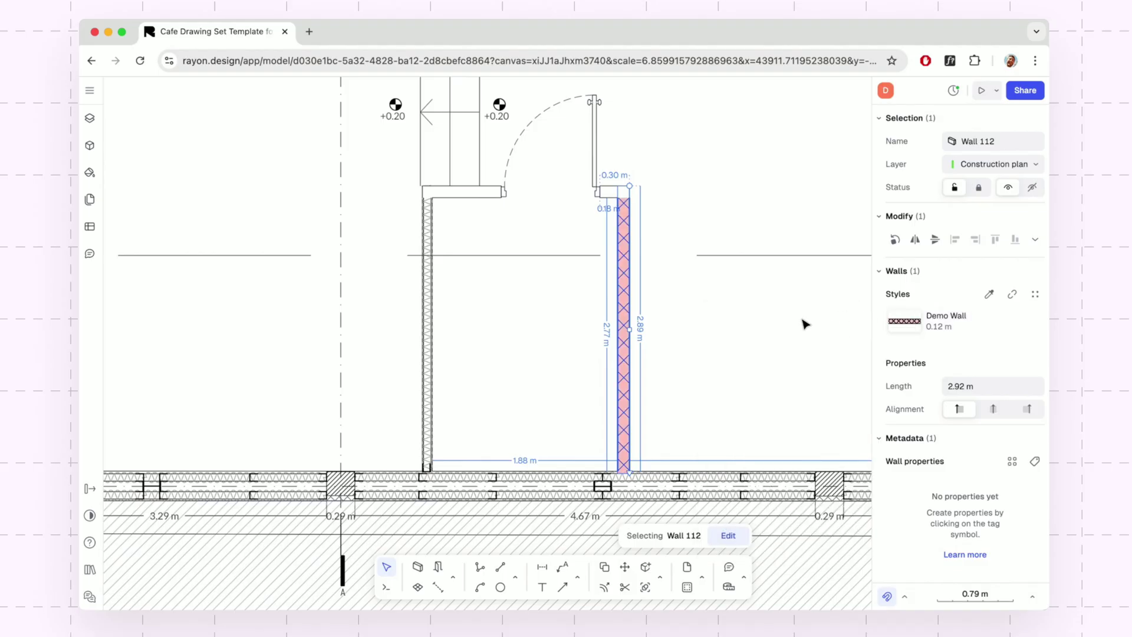
Apply the Demo Wall style to the top horizontal wall.
click(489, 192)
click(905, 322)
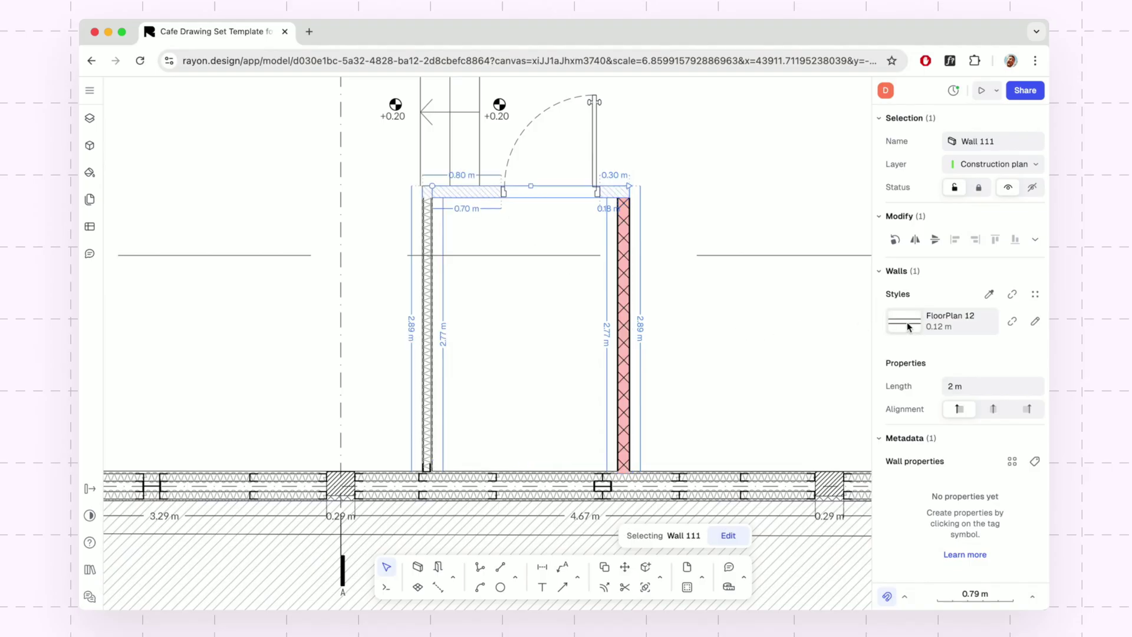
click(757, 307)
click(740, 334)
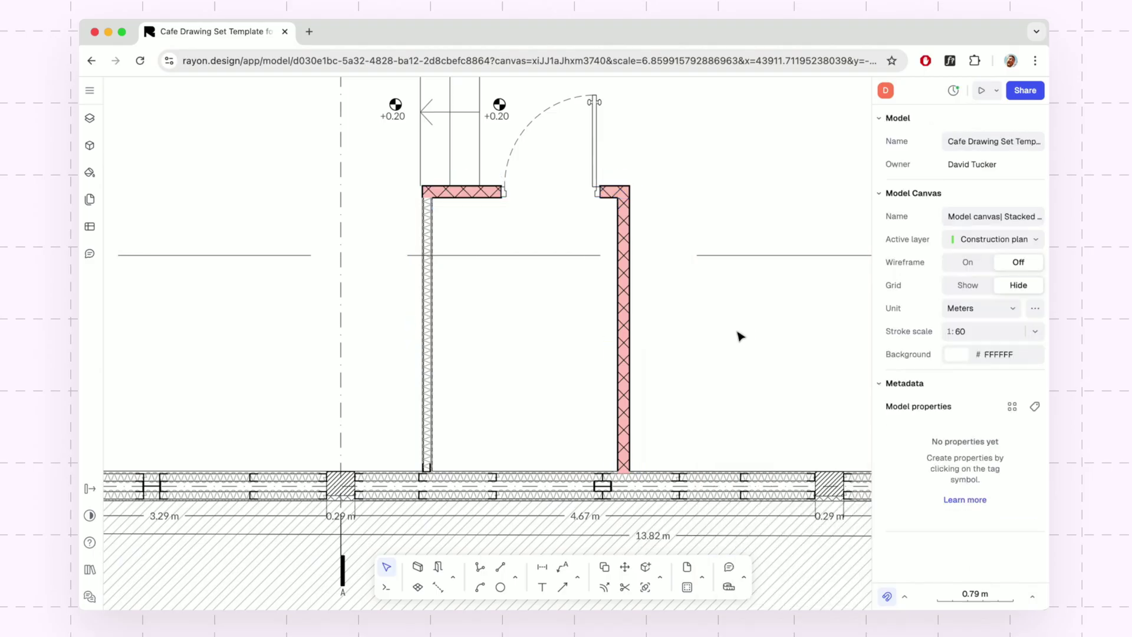
Remove the pink background from the Demo Wall style's hatch fill.
click(624, 339)
mouse_move(978, 323)
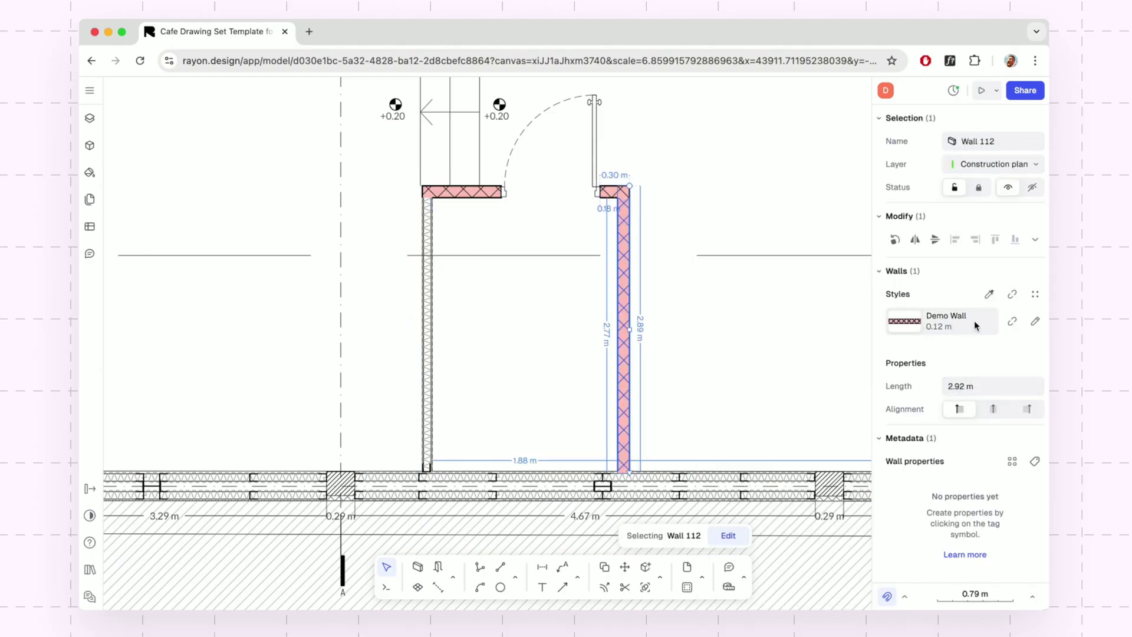
click(1036, 322)
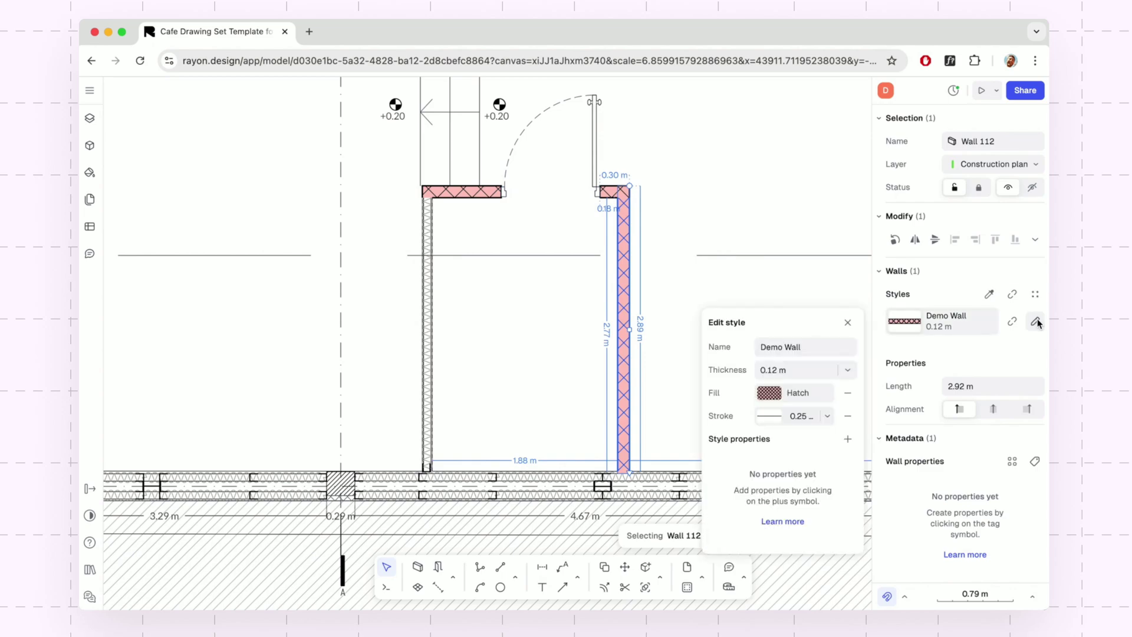
click(809, 397)
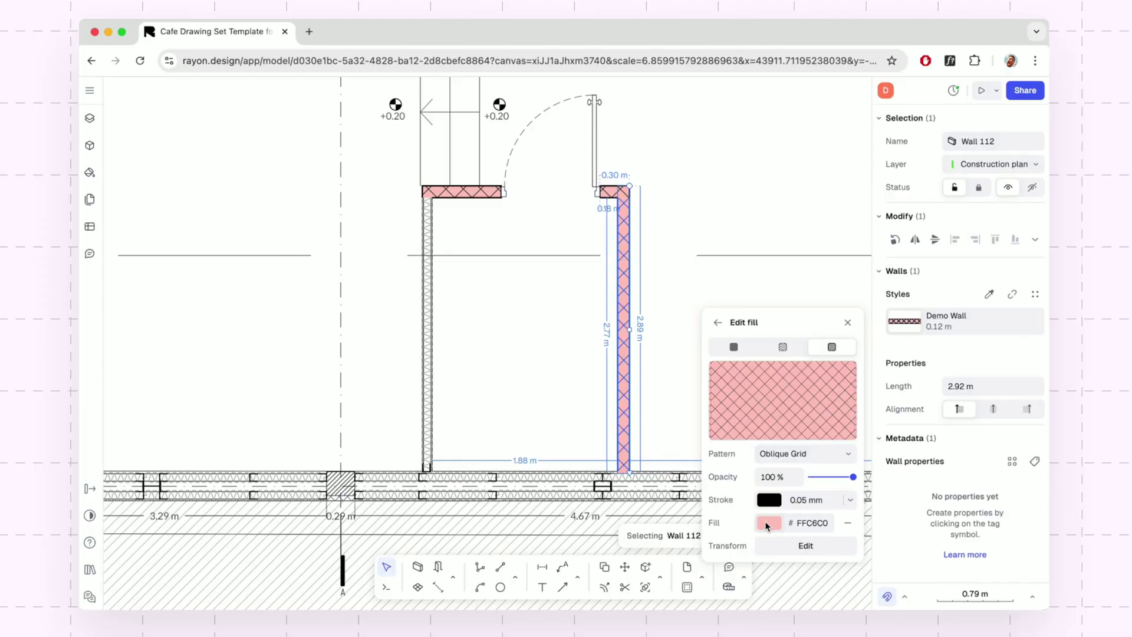
click(849, 524)
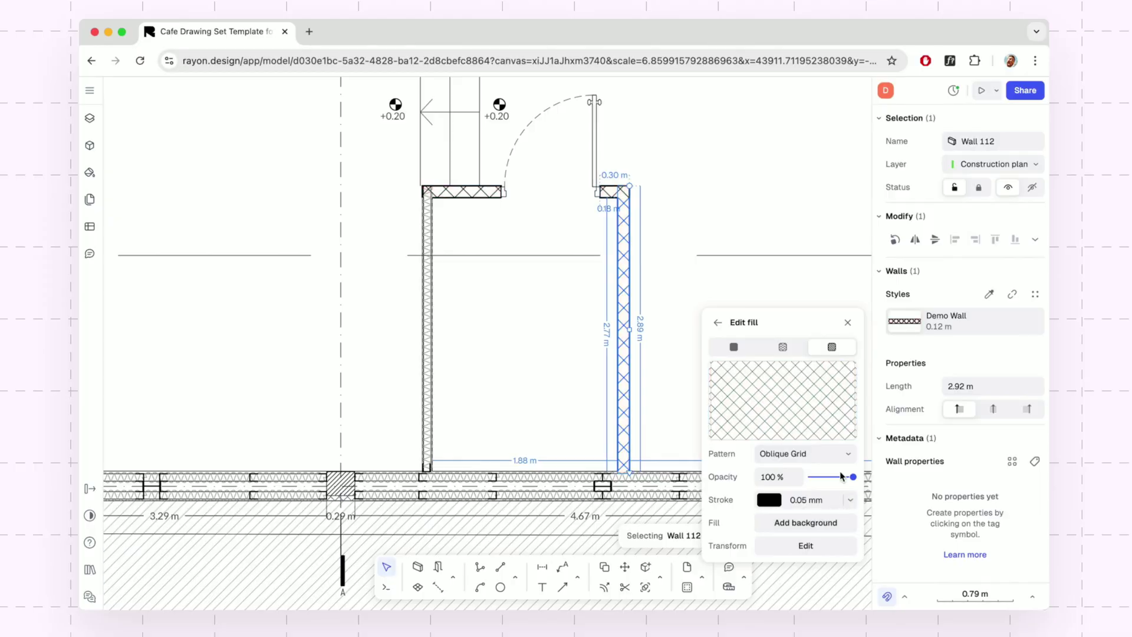
click(848, 323)
click(773, 334)
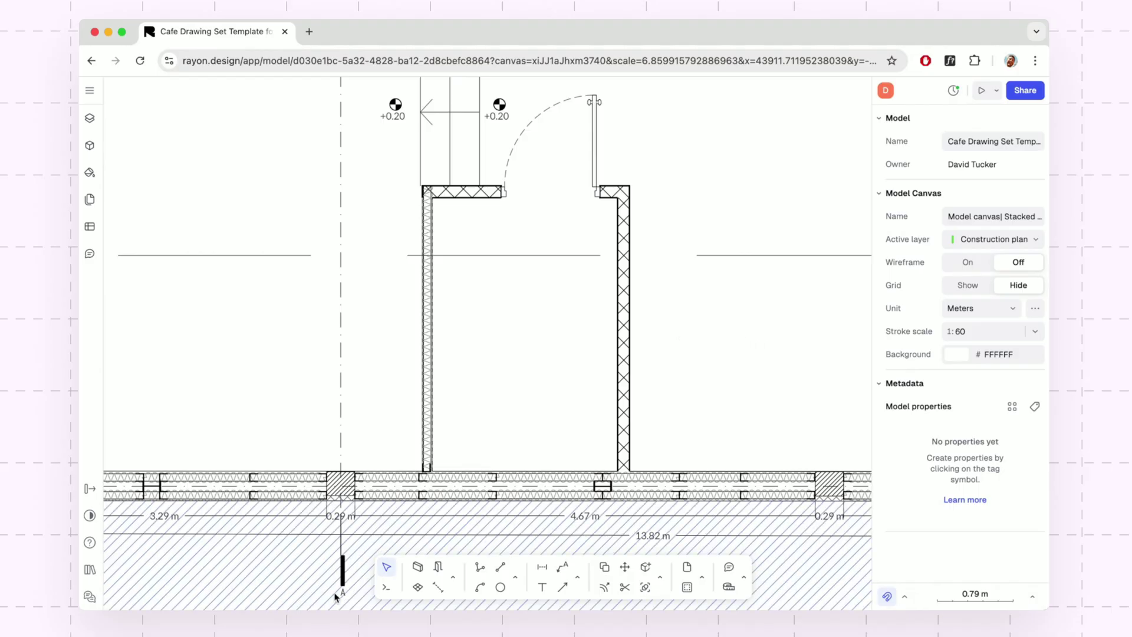
Create a 5.27 m² zone in the small entrance room and name it WC.
click(417, 588)
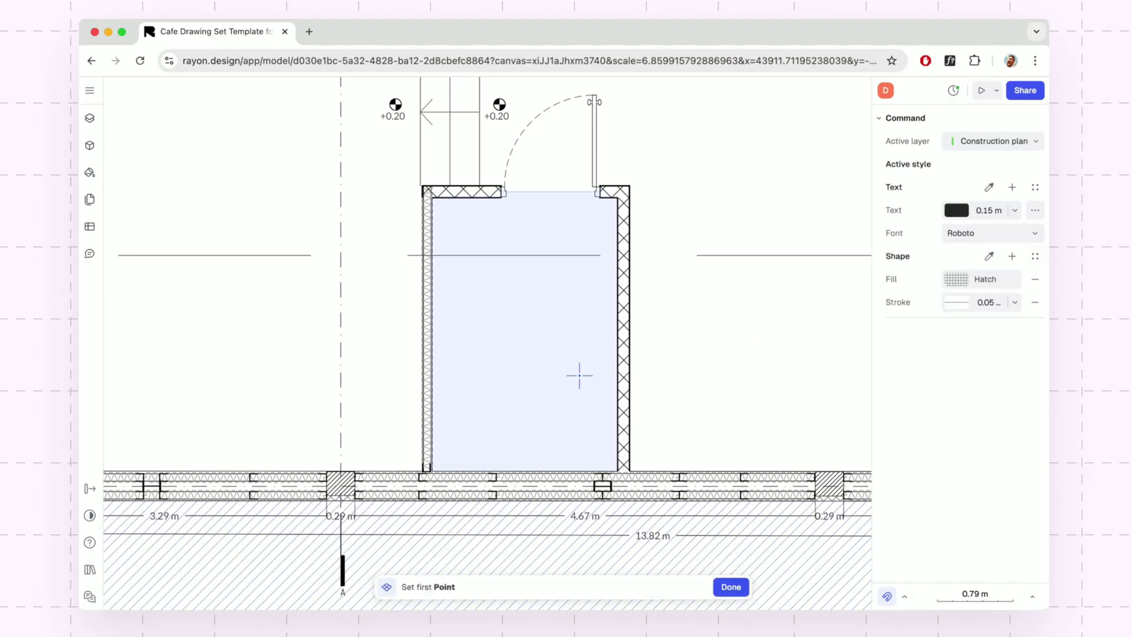
click(527, 329)
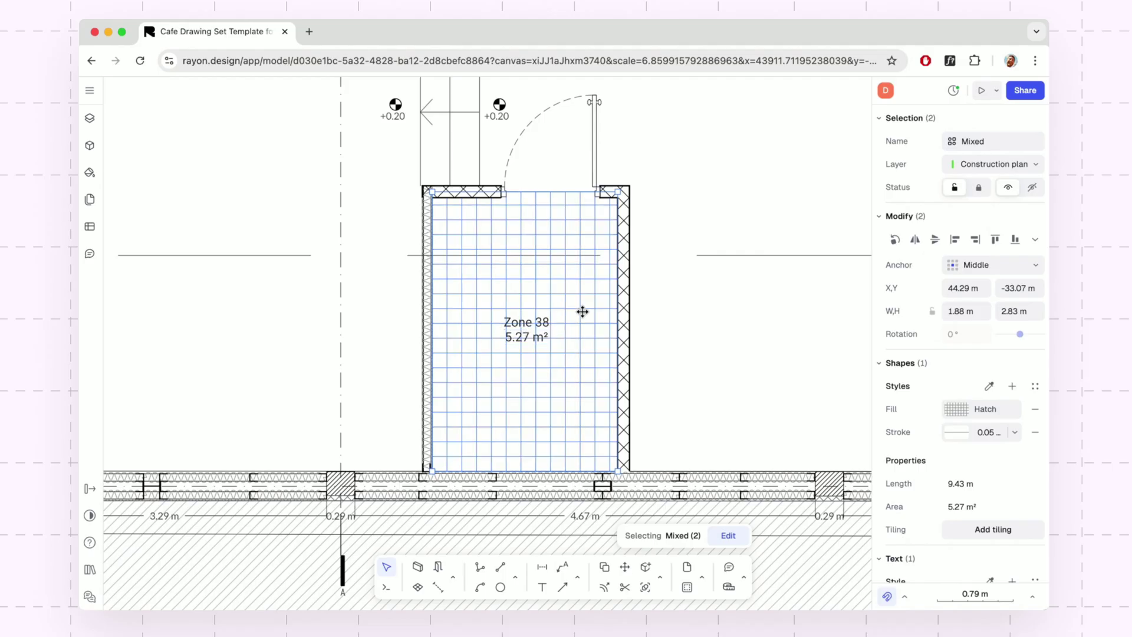
click(987, 143)
text(WC)
key(Return)
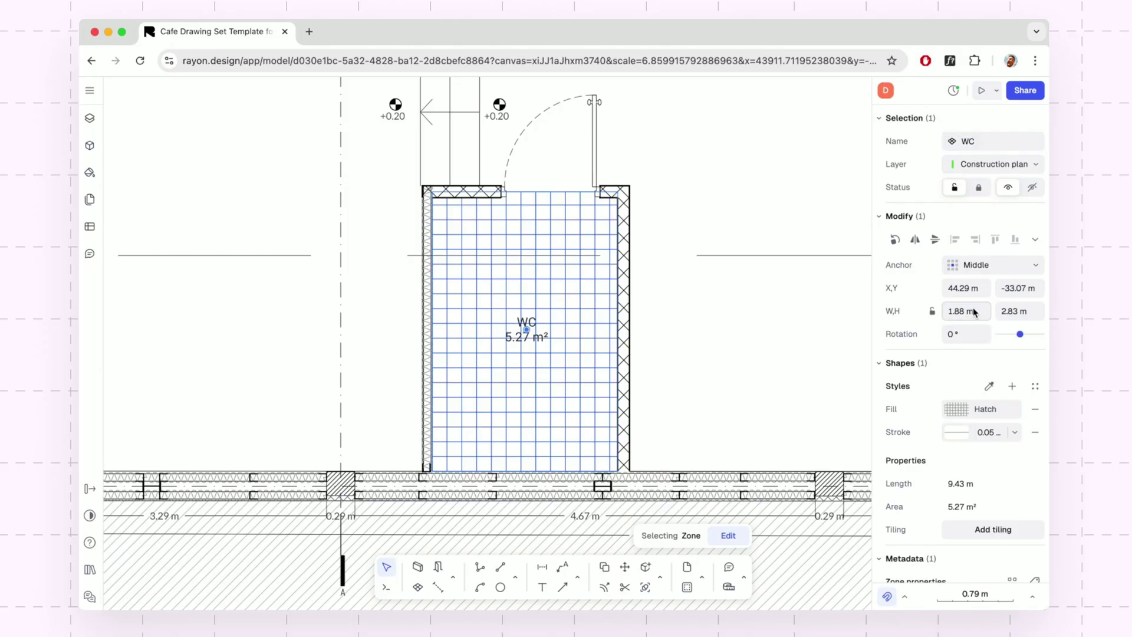
Fill the WC zone with the Rustique Parquet wood texture.
click(960, 409)
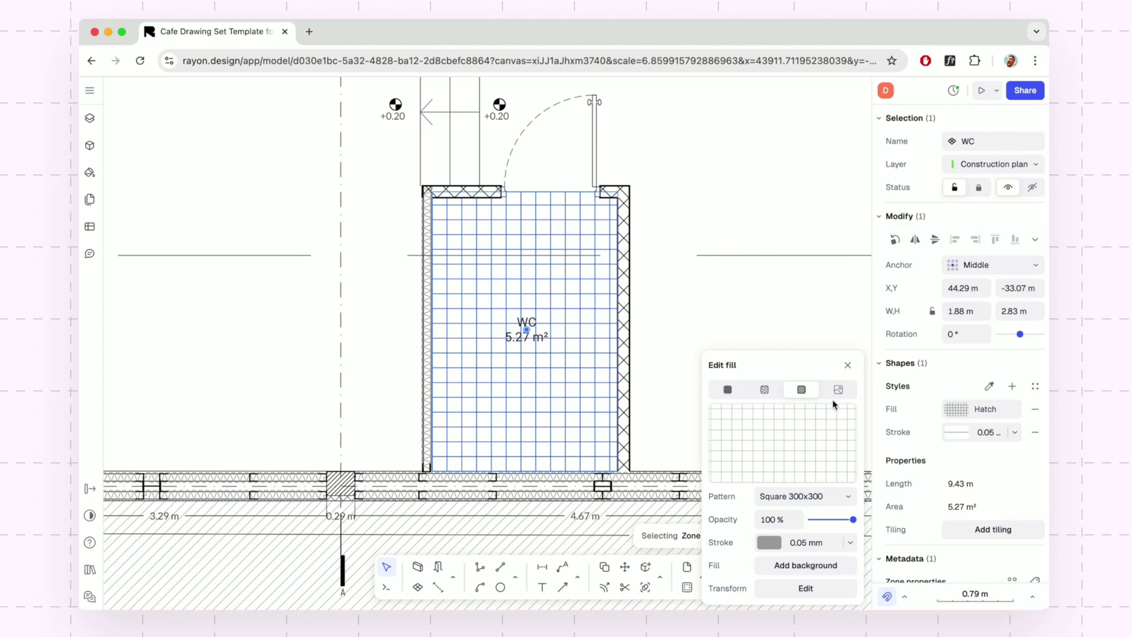
click(773, 393)
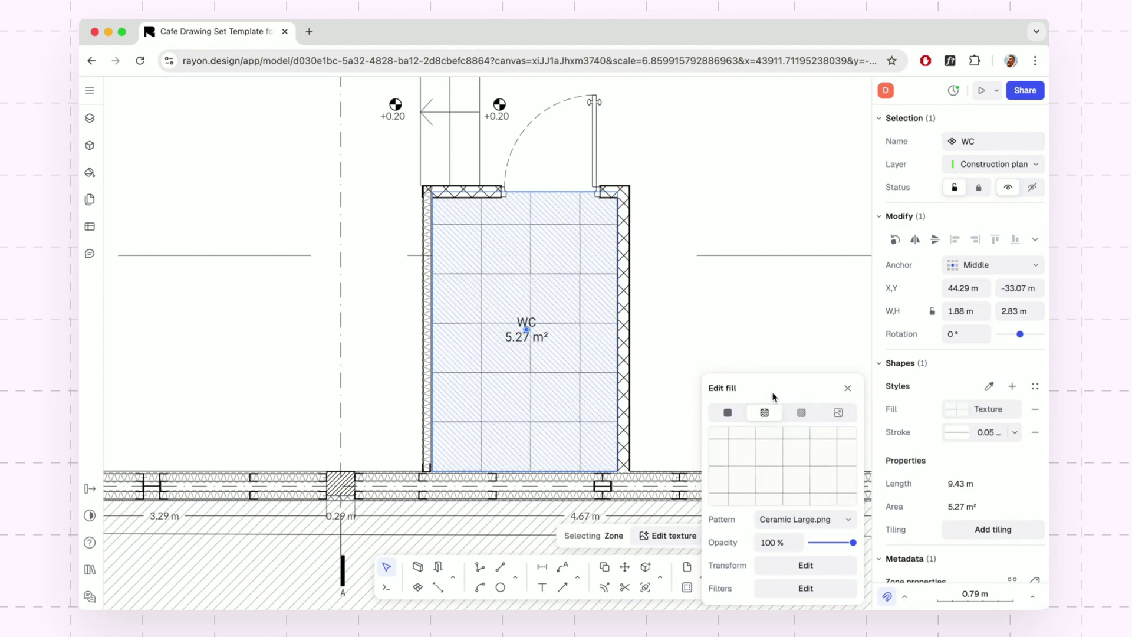
click(802, 518)
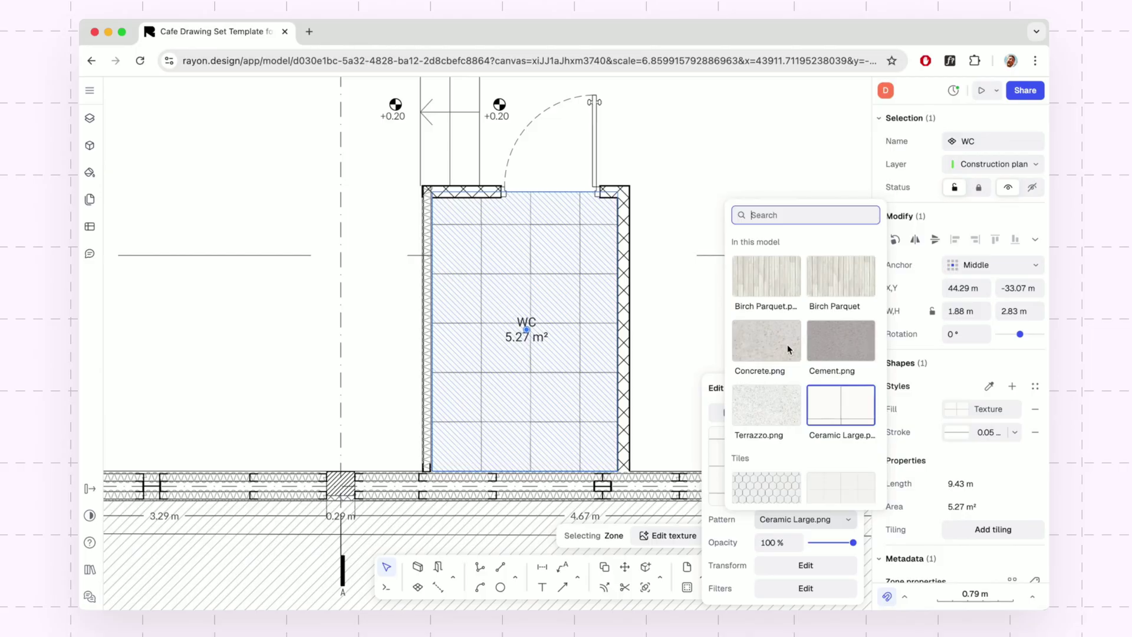
scroll(787, 344, down, 6)
scroll(787, 344, down, 6)
scroll(787, 345, down, 2)
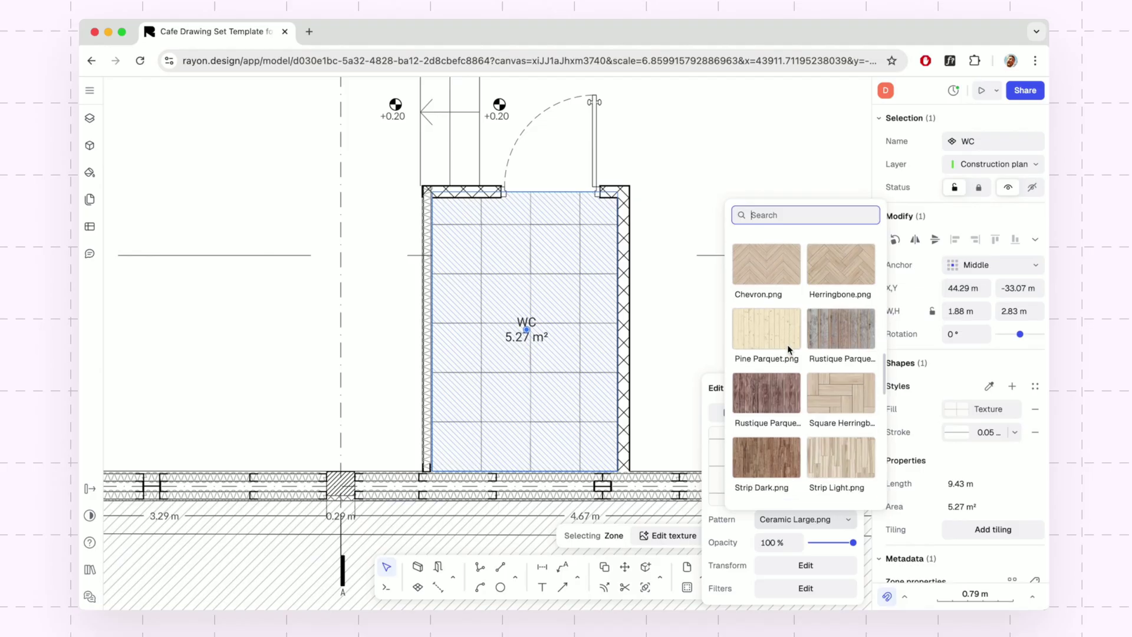
click(783, 374)
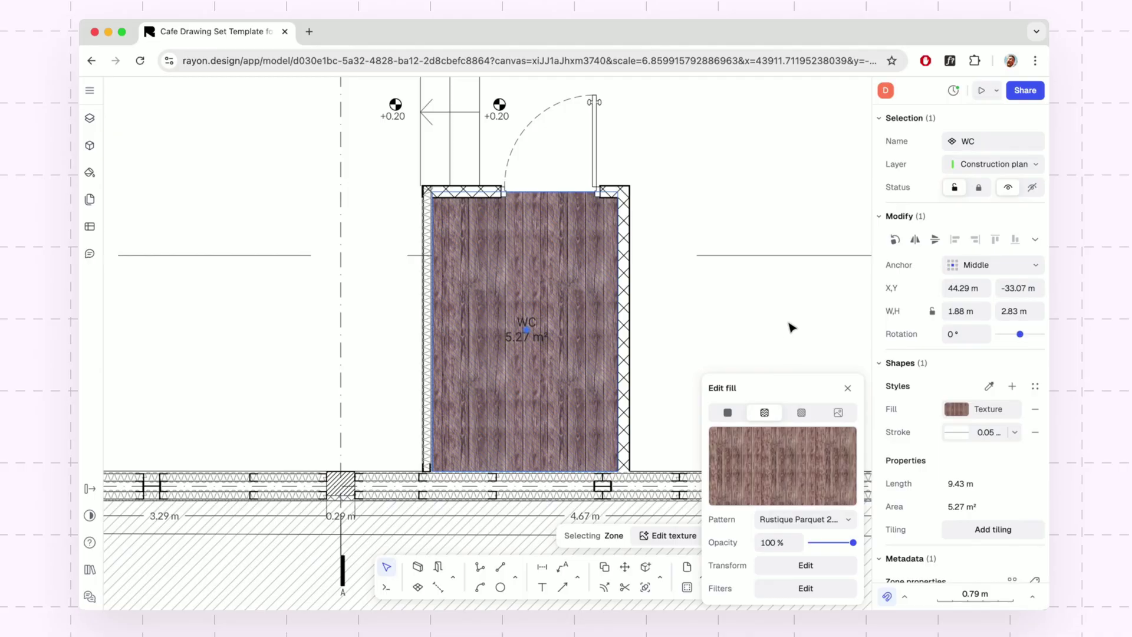
Lower the parquet texture's opacity to 25%.
mouse_move(752, 468)
drag(853, 543, 814, 543)
click(771, 544)
text(25)
key(Return)
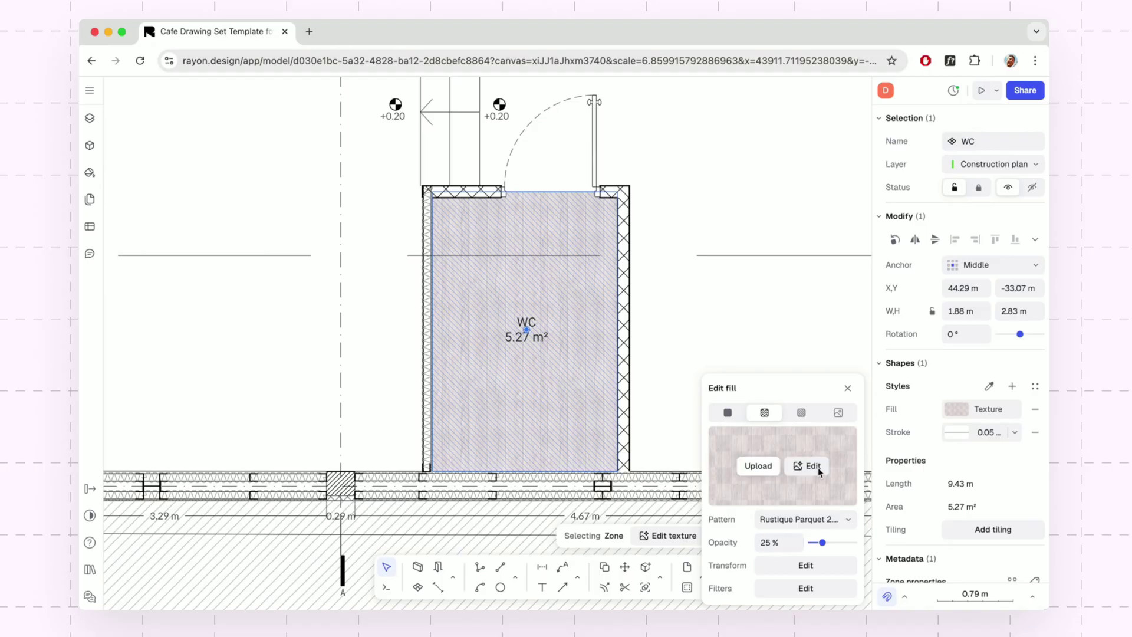
click(847, 389)
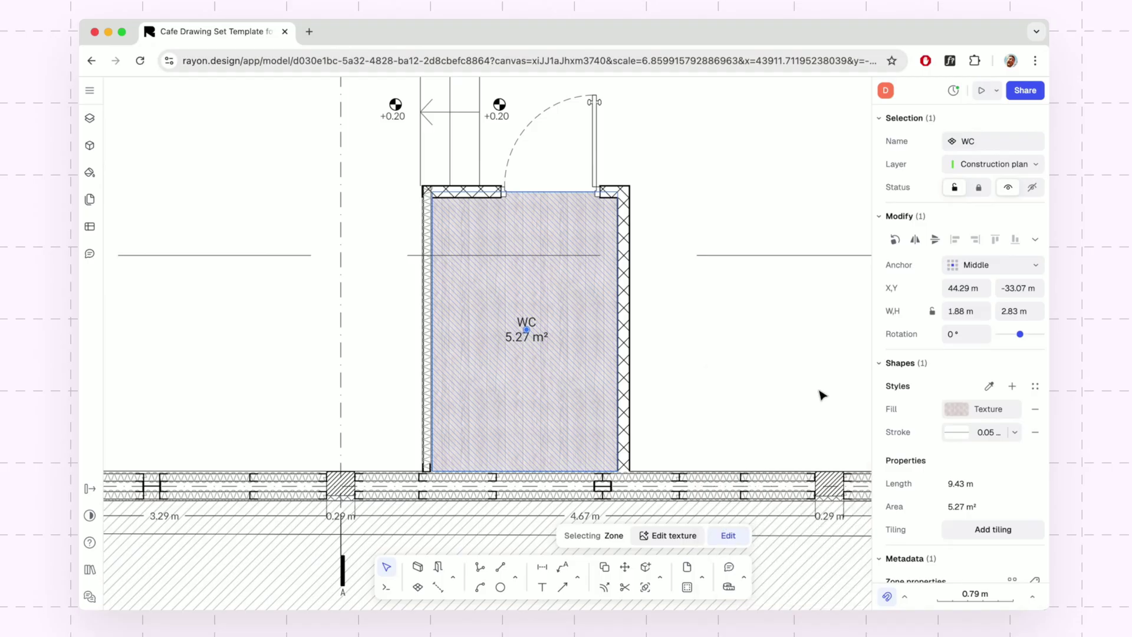
click(822, 394)
Save the WC zone's parquet floor fill as a style named 'WC Floow'.
click(1012, 386)
text(WC Floow)
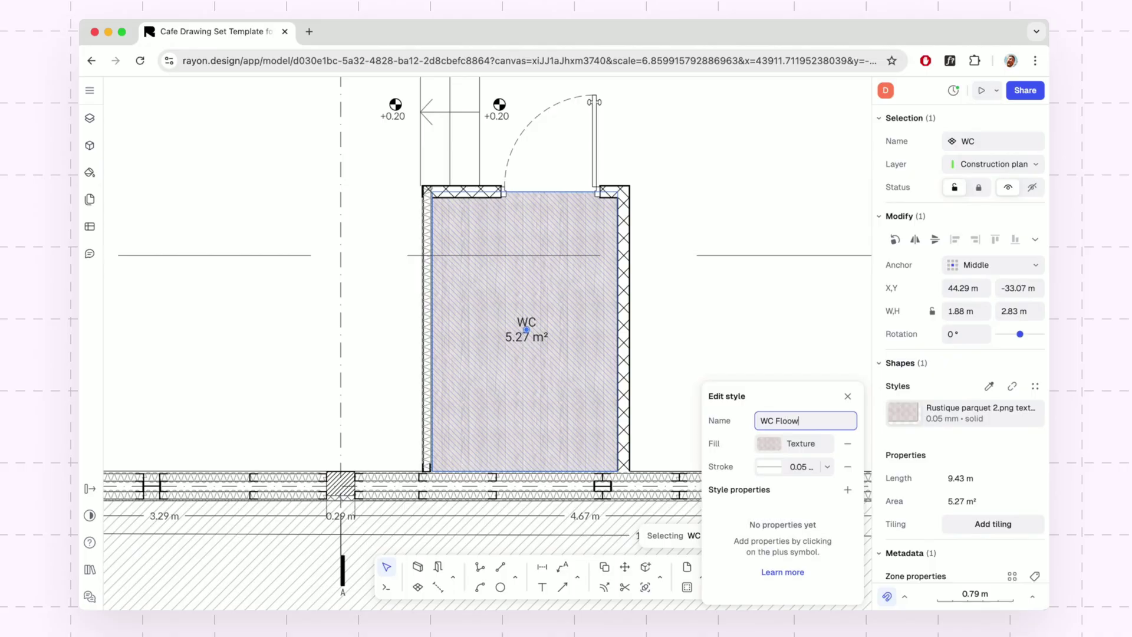
key(Return)
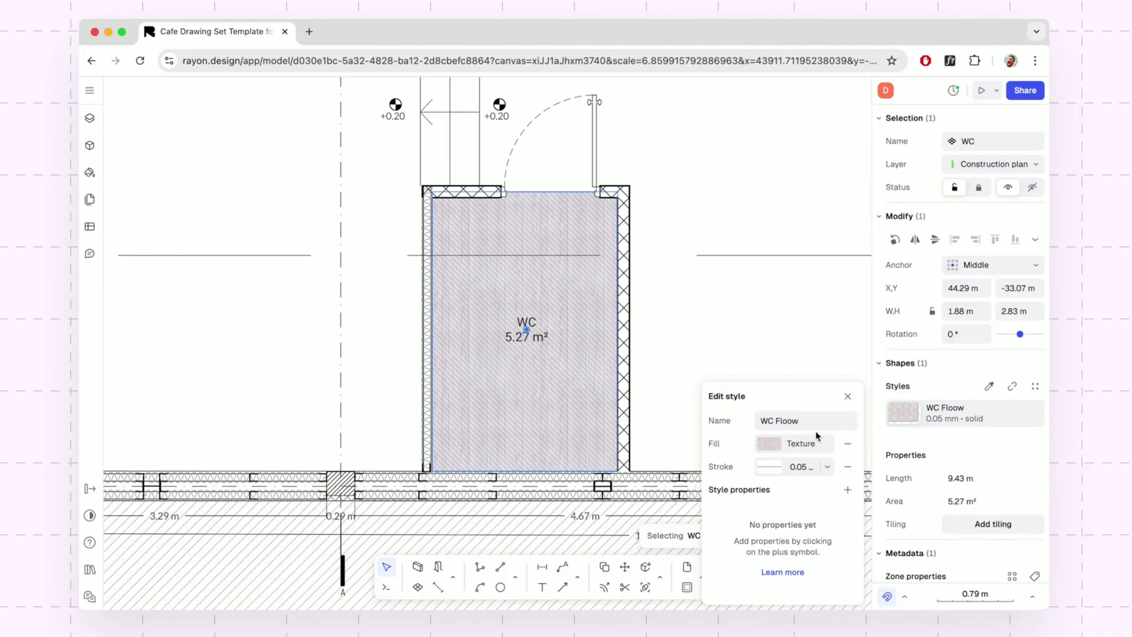
click(848, 396)
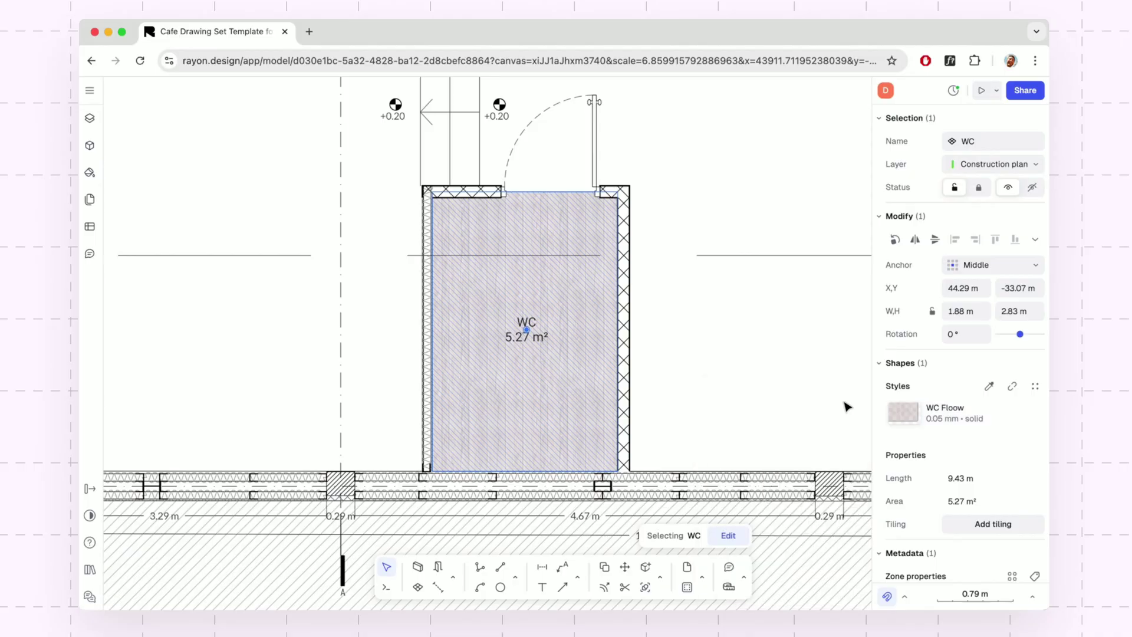
click(818, 383)
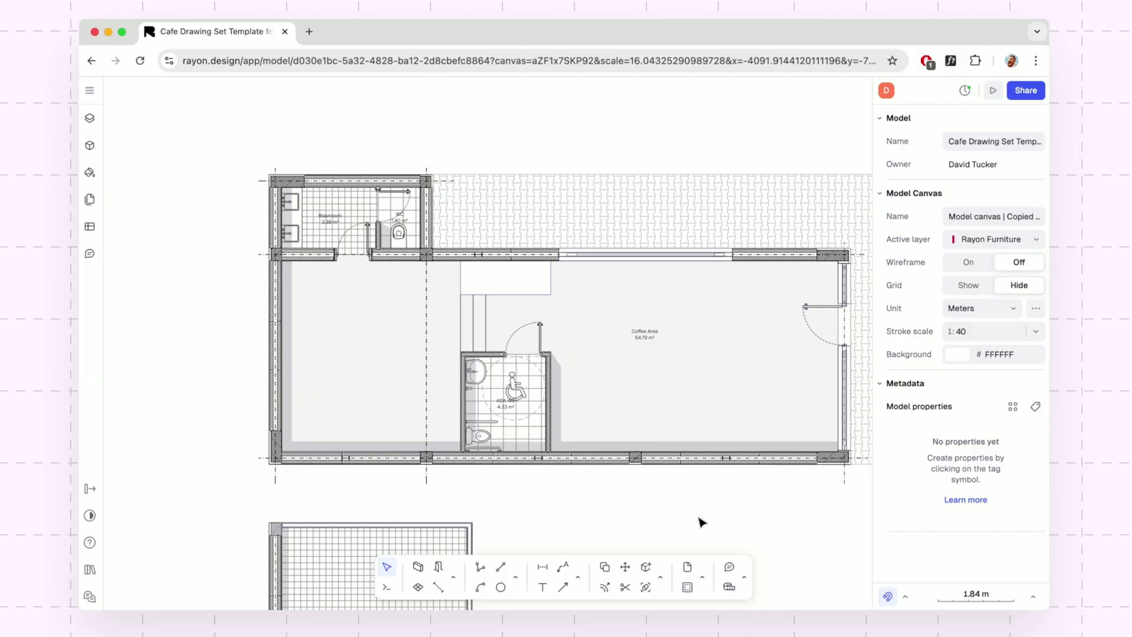
Search the block libraries for 'table square' and open the Dining table square S family.
click(90, 146)
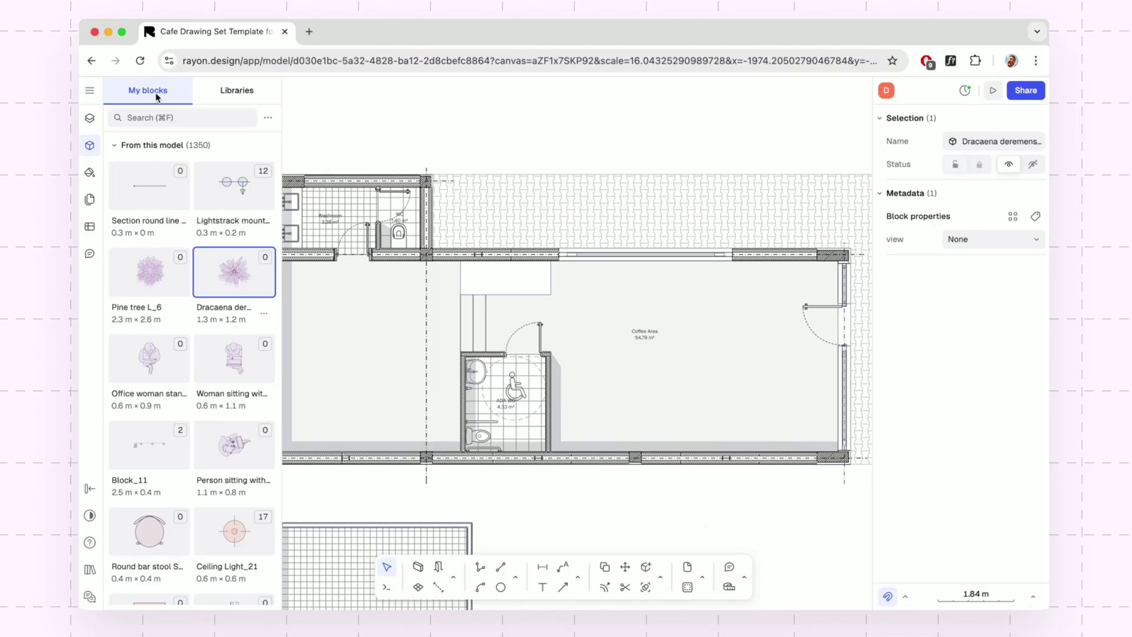
click(228, 95)
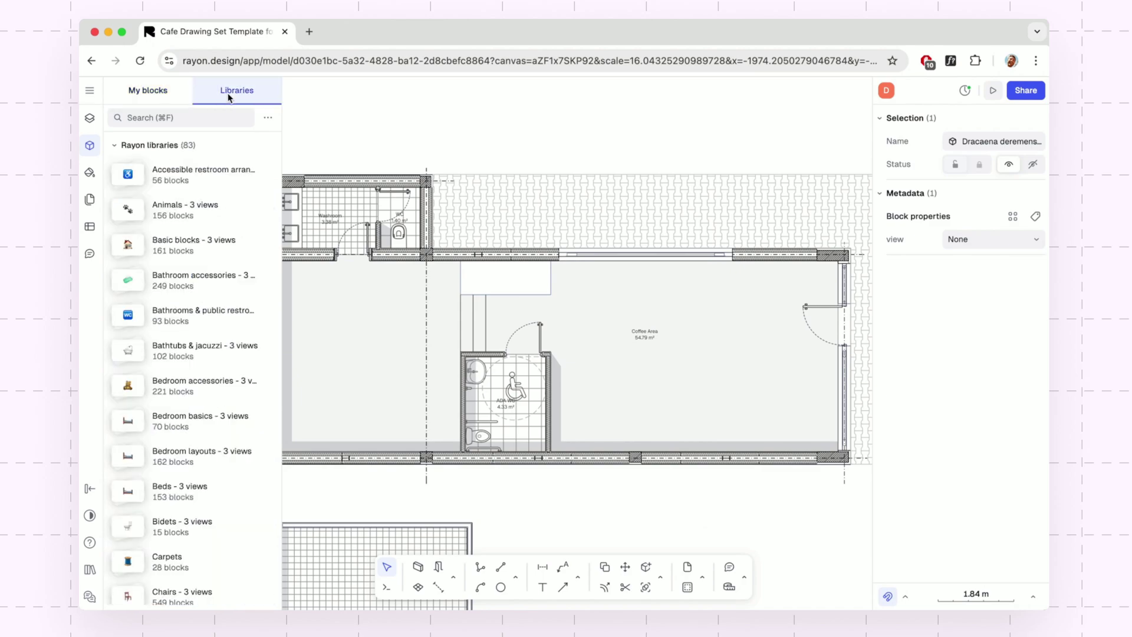
scroll(206, 240, down, 3)
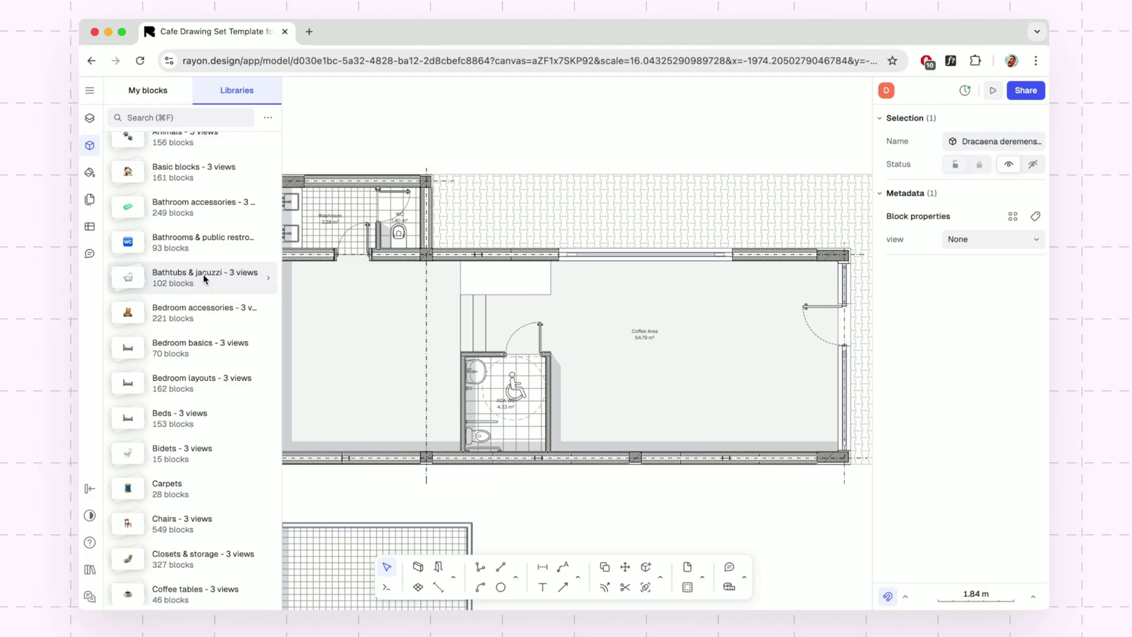
scroll(205, 279, up, 3)
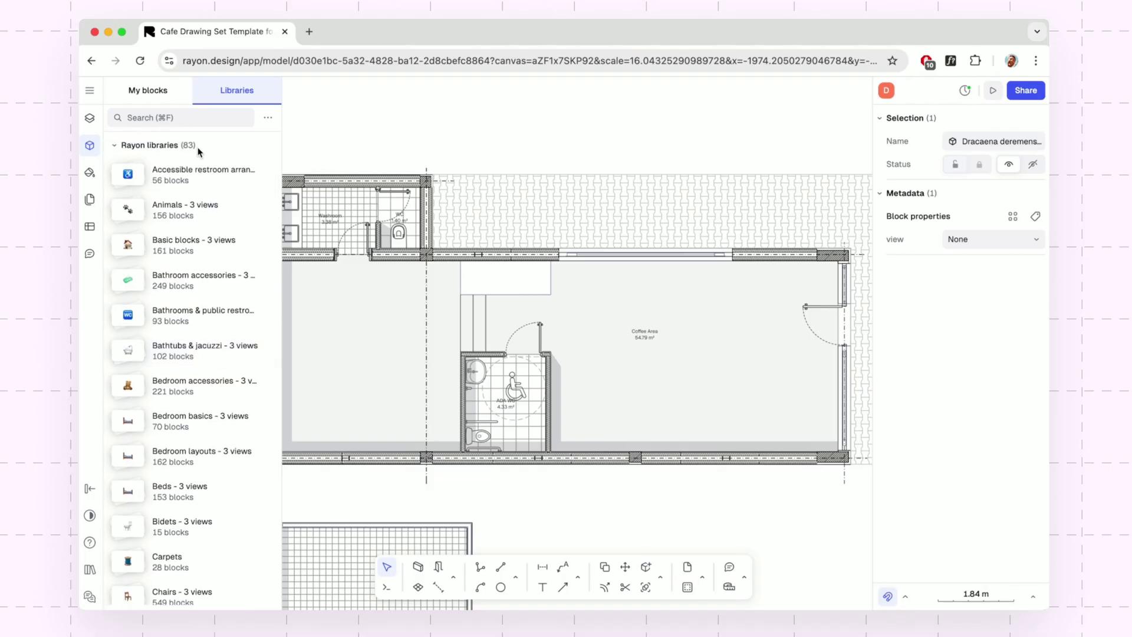
click(203, 117)
text(table square)
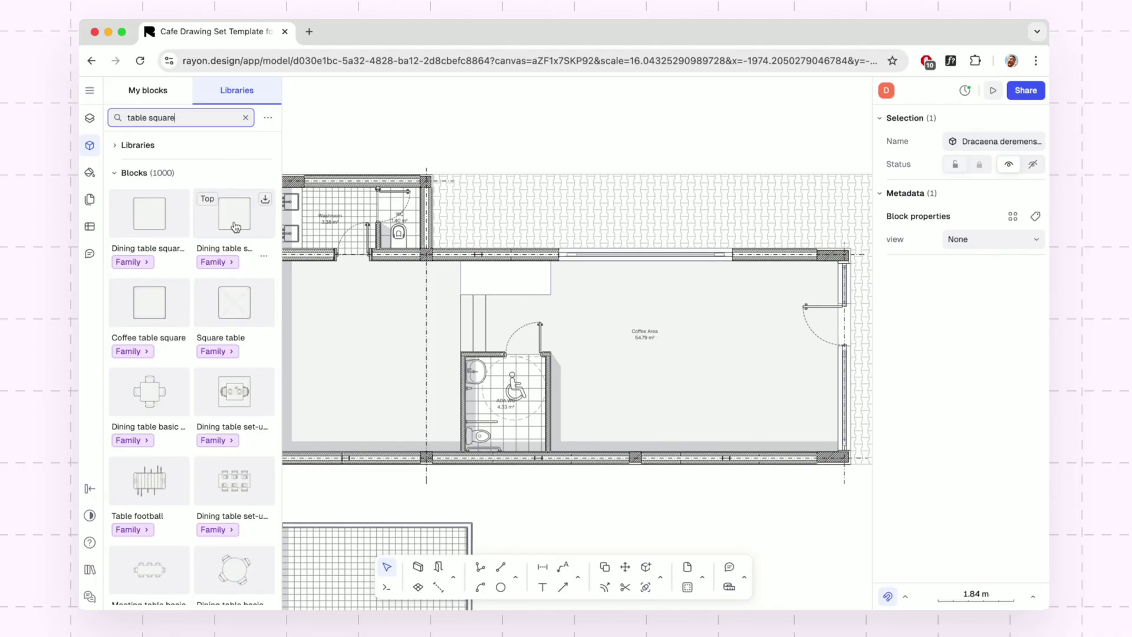
click(227, 261)
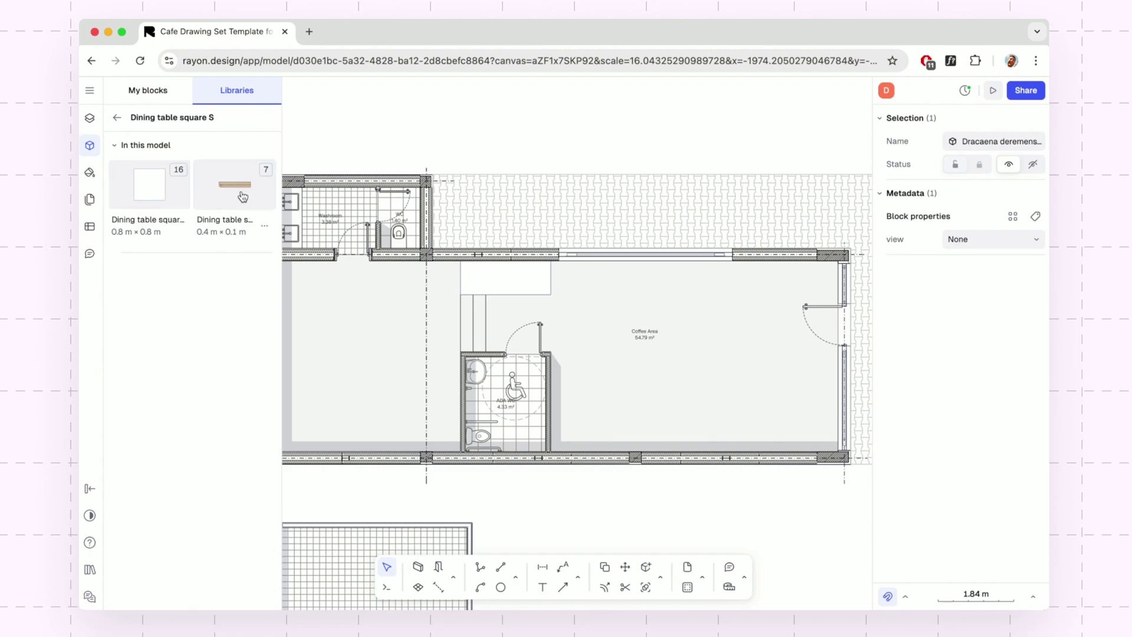
Place a 0.8 m square dining table and a Round bar stool S beside it.
click(116, 121)
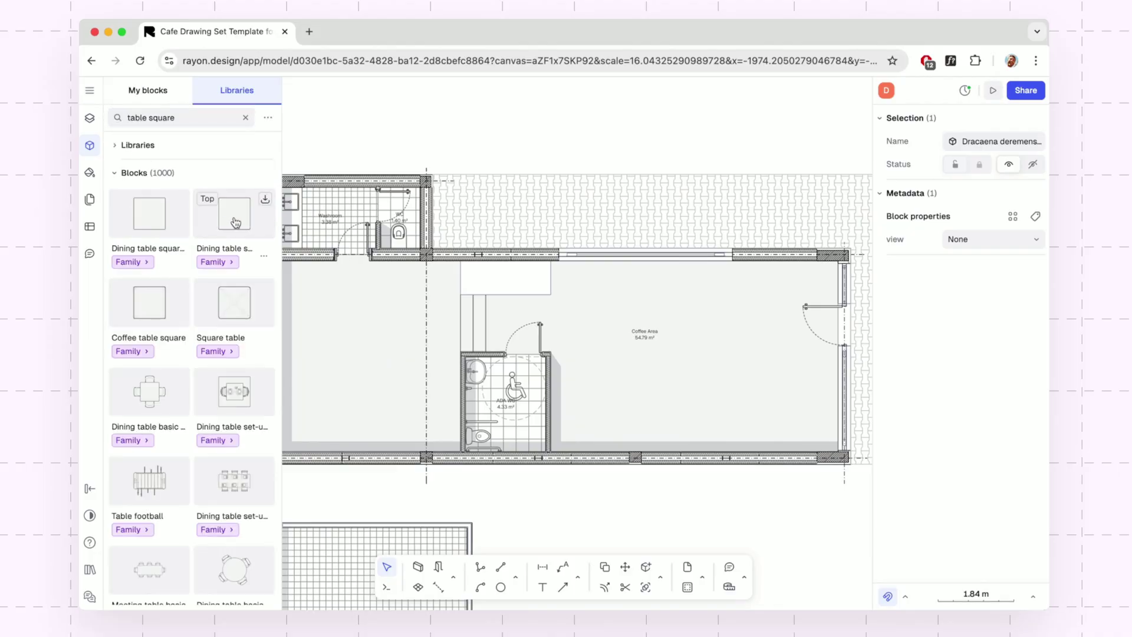
drag(235, 222, 366, 341)
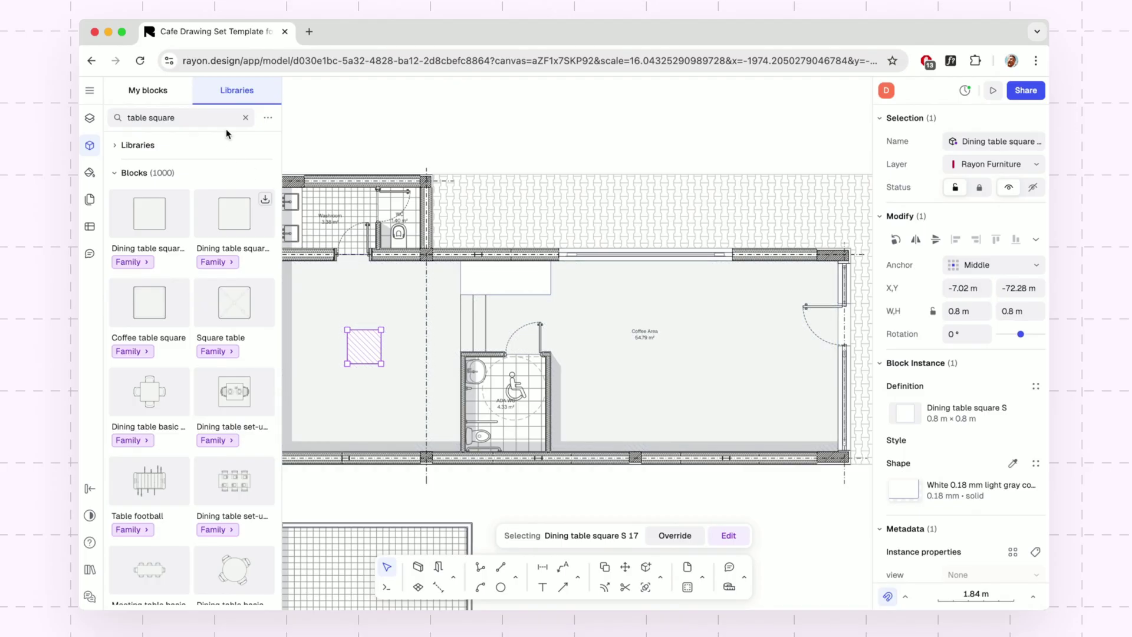
triple_click(201, 117)
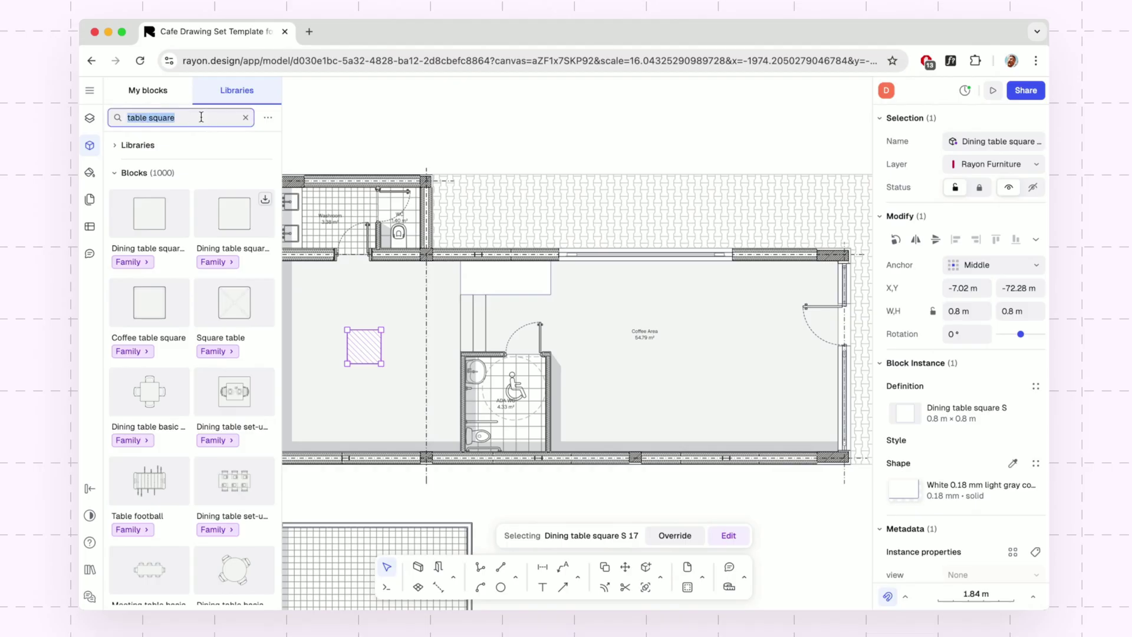
text(bar stools)
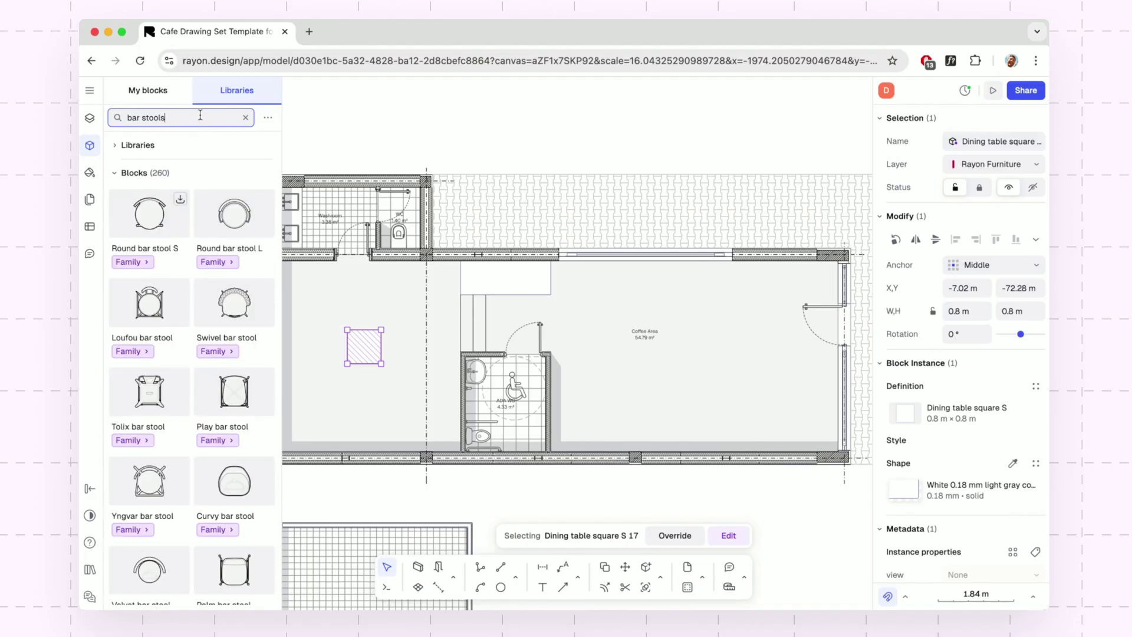
click(138, 264)
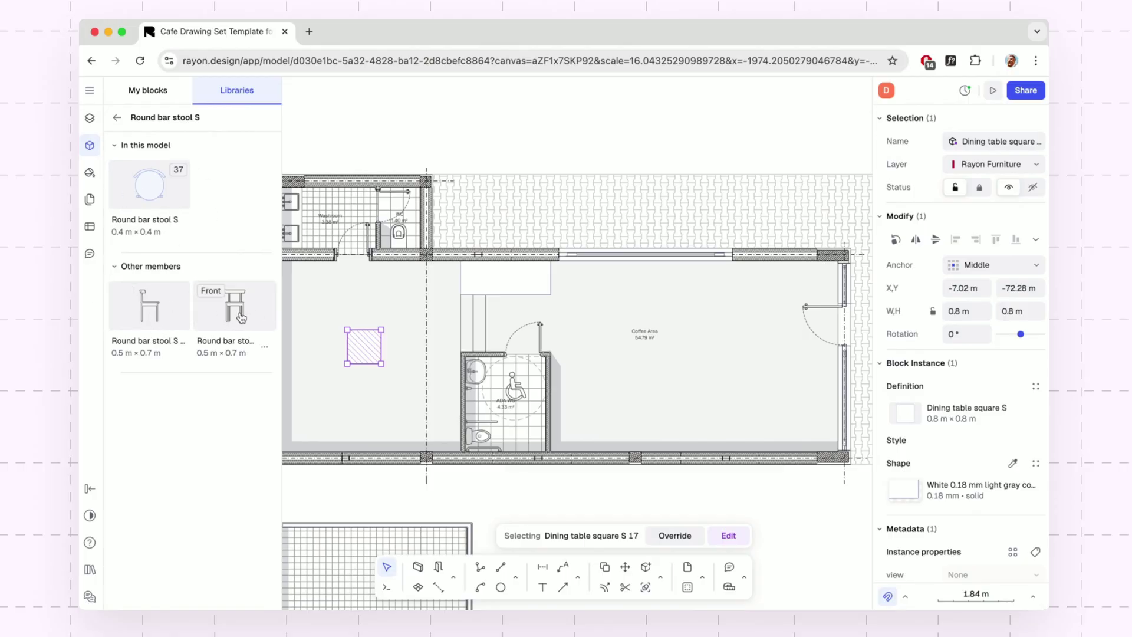
drag(135, 180, 349, 328)
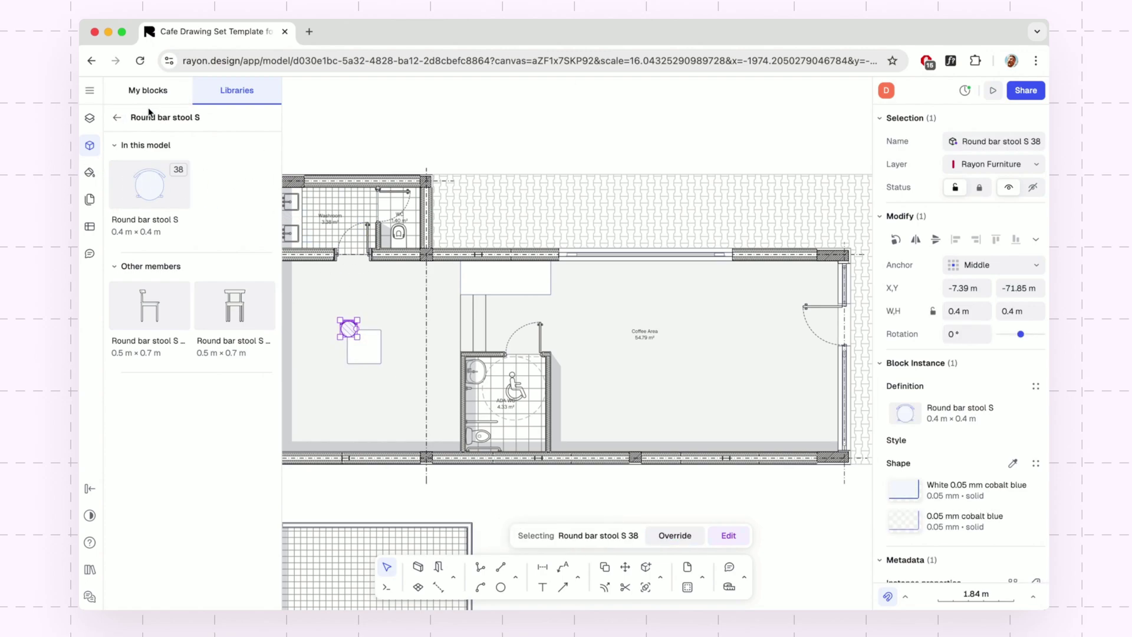
click(117, 117)
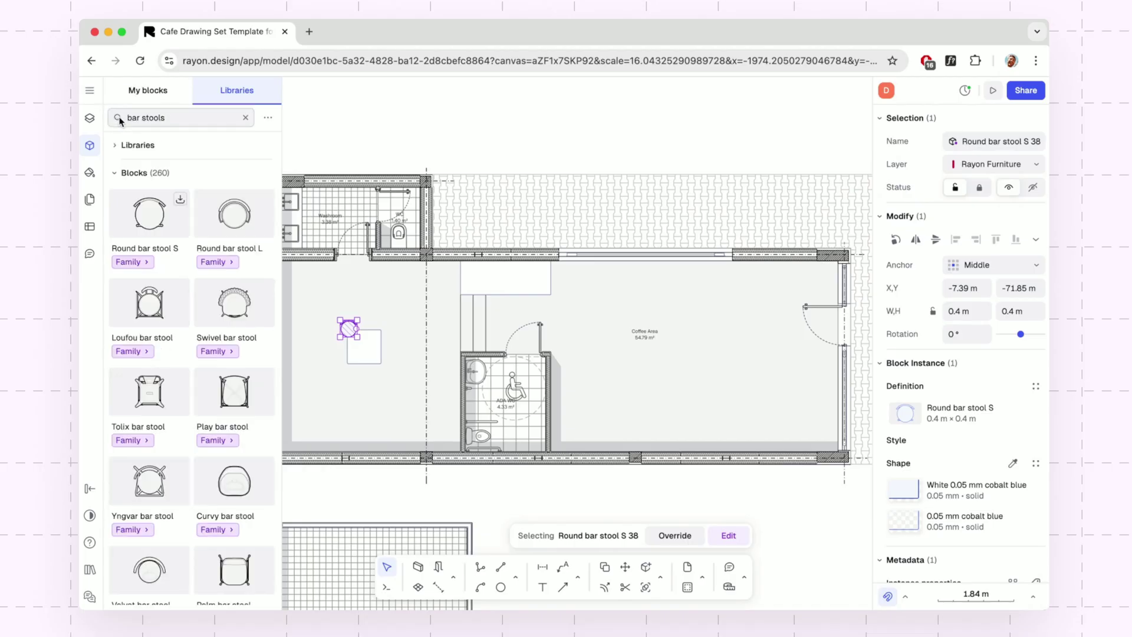
Search 'restaurant' and browse the blocks in the Restaurant & bar furniture library.
click(245, 119)
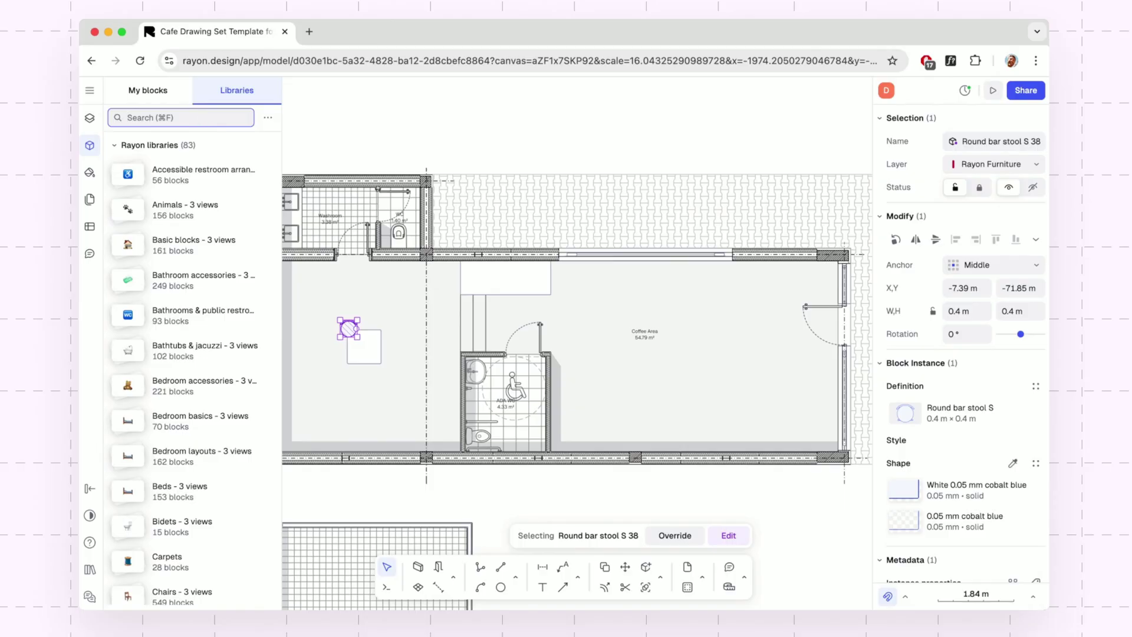
text(restaurant)
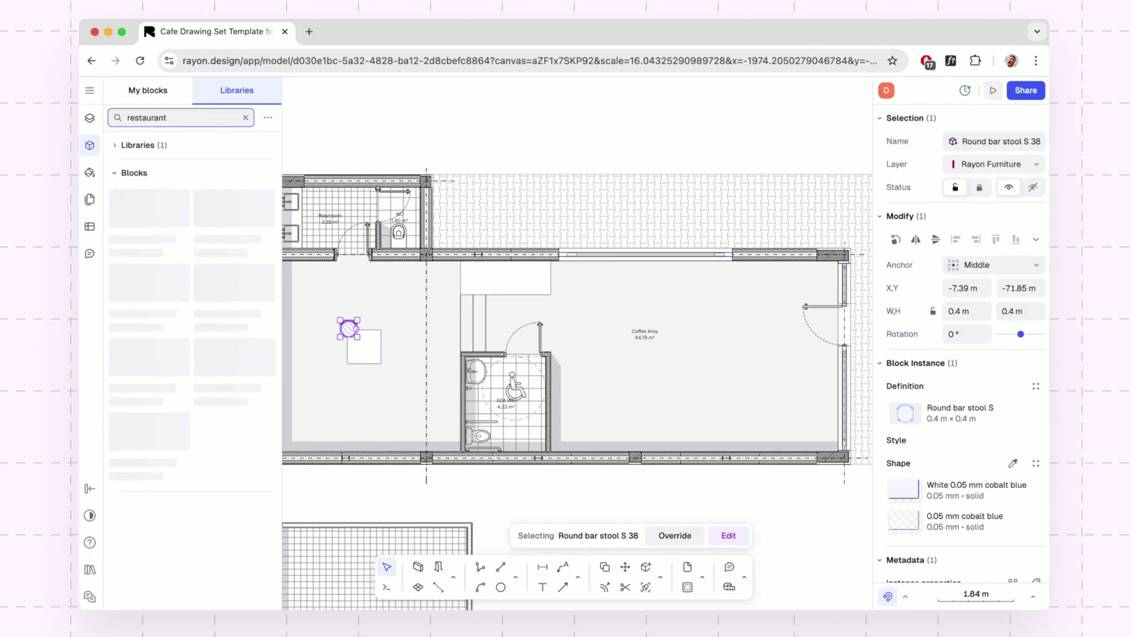
click(160, 146)
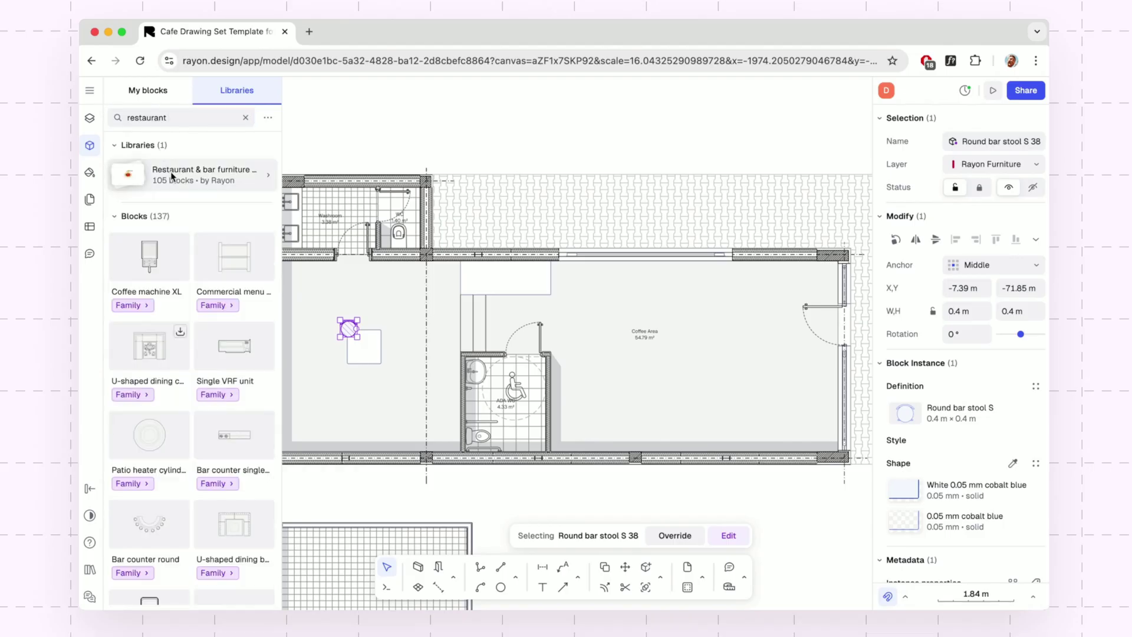
click(172, 175)
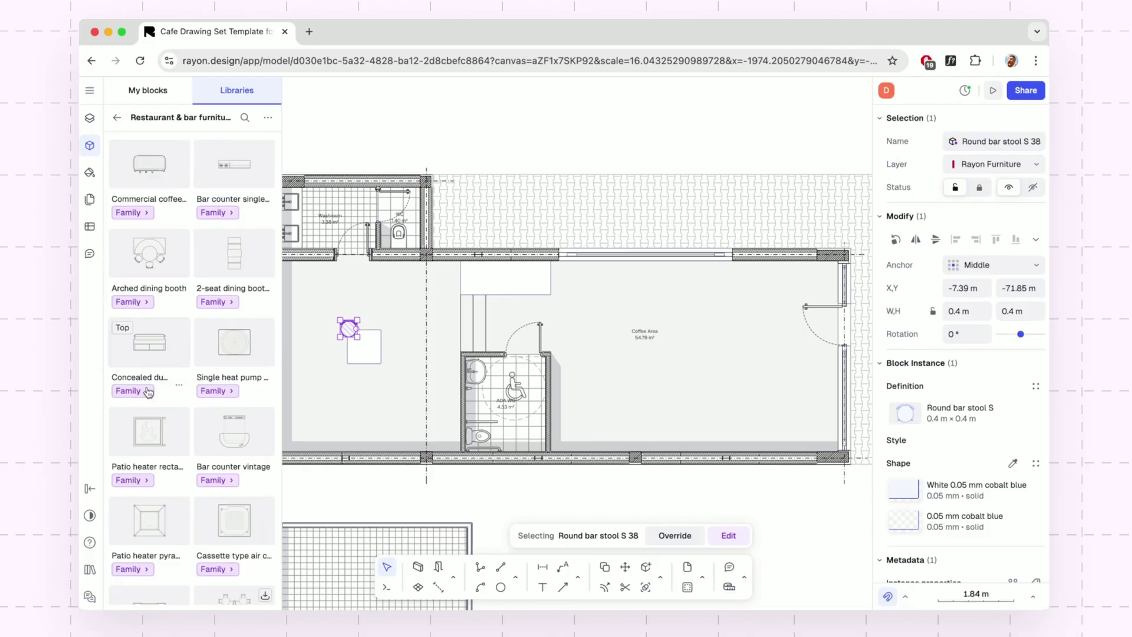
scroll(230, 482, down, 5)
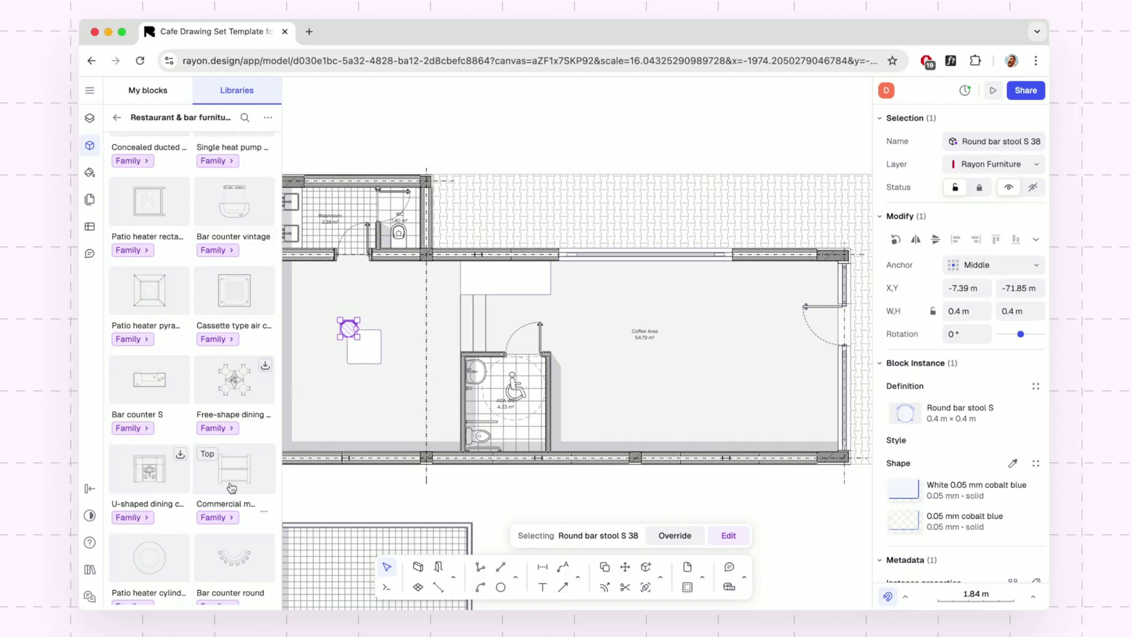
scroll(231, 487, down, 2)
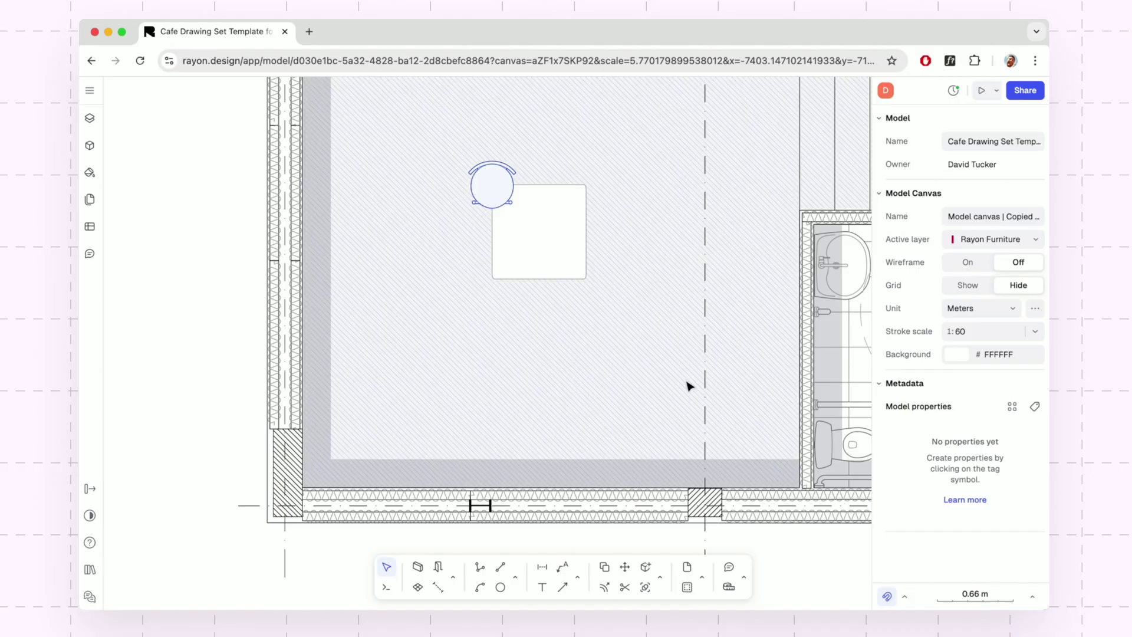
Create a 'Demo Style Furniture' shape style with a light-blue fill for the bar stool.
click(489, 187)
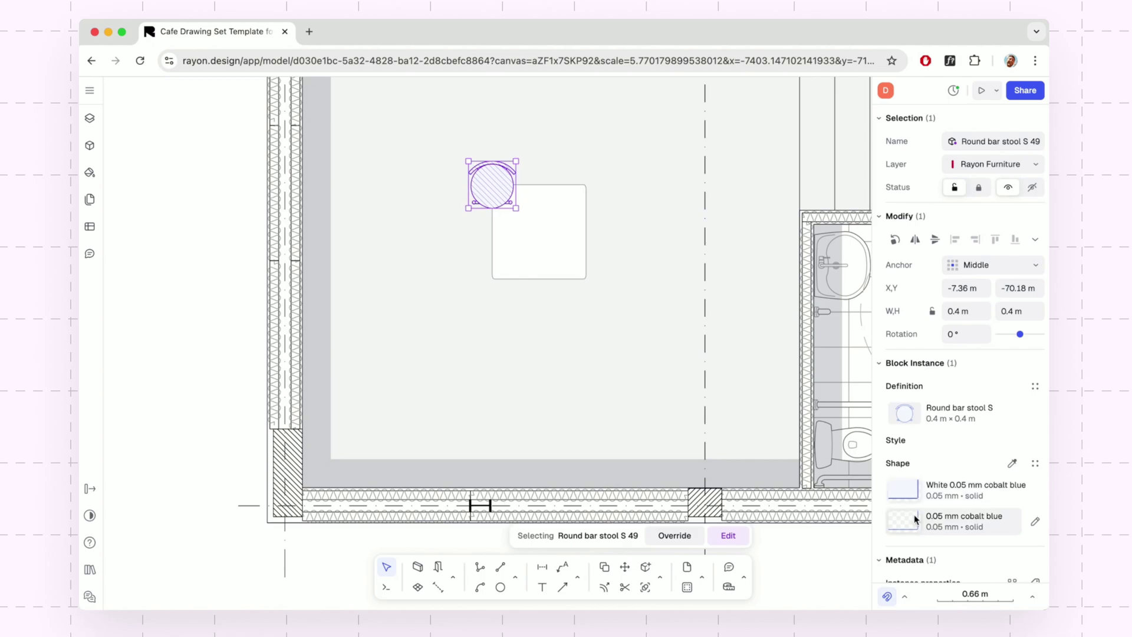
click(904, 492)
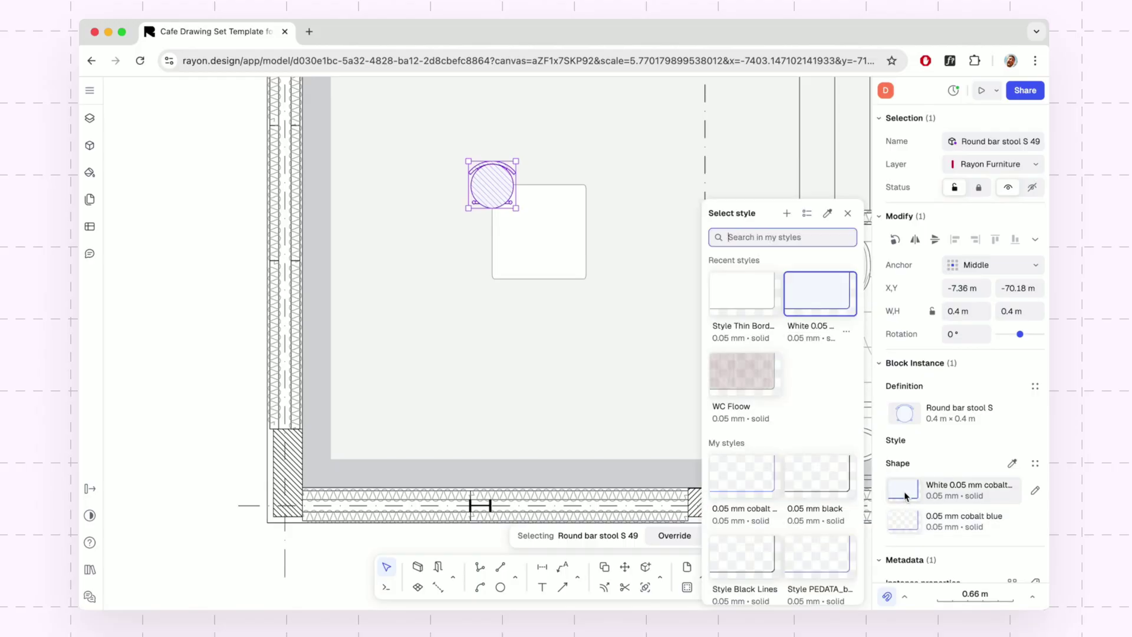
click(788, 214)
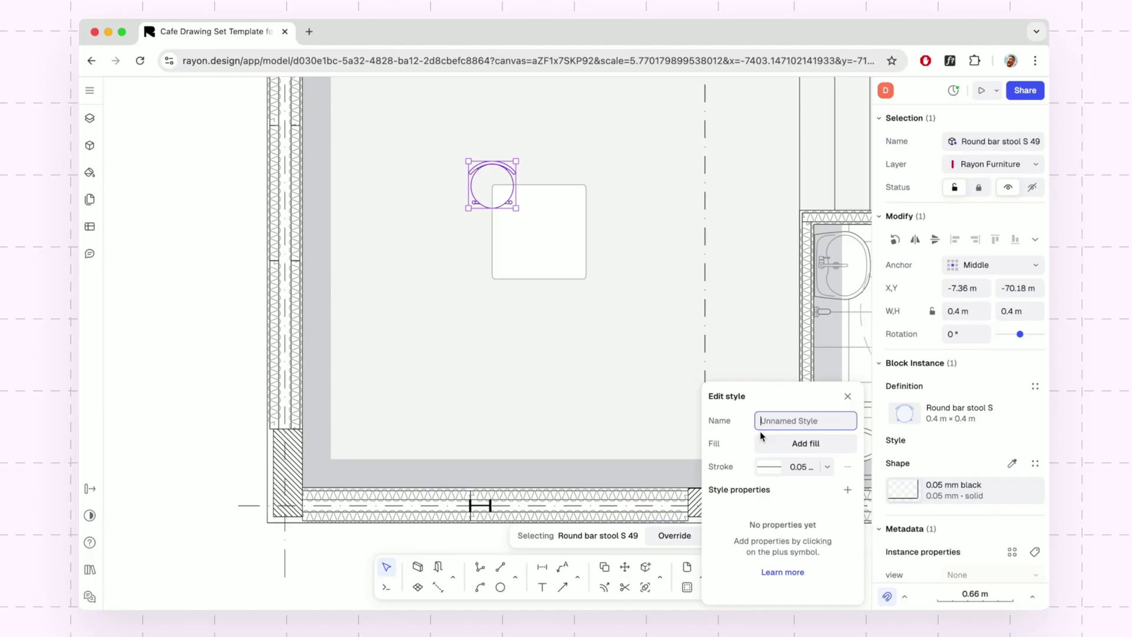
text(Demo Style Furniture)
click(766, 442)
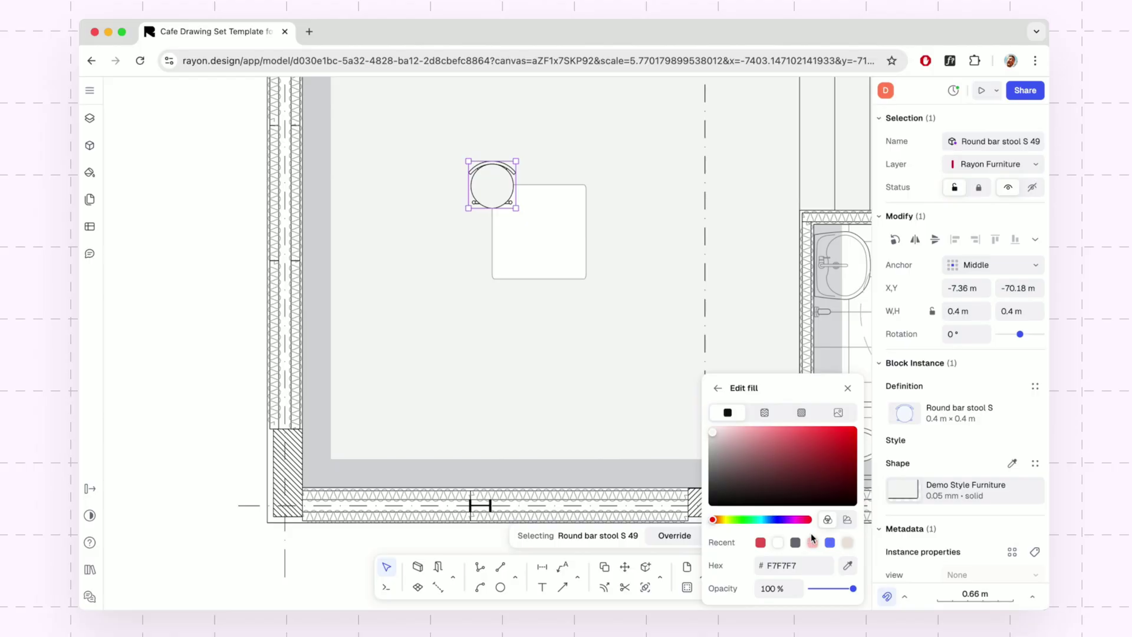
click(778, 520)
drag(779, 523, 769, 522)
click(759, 434)
click(760, 435)
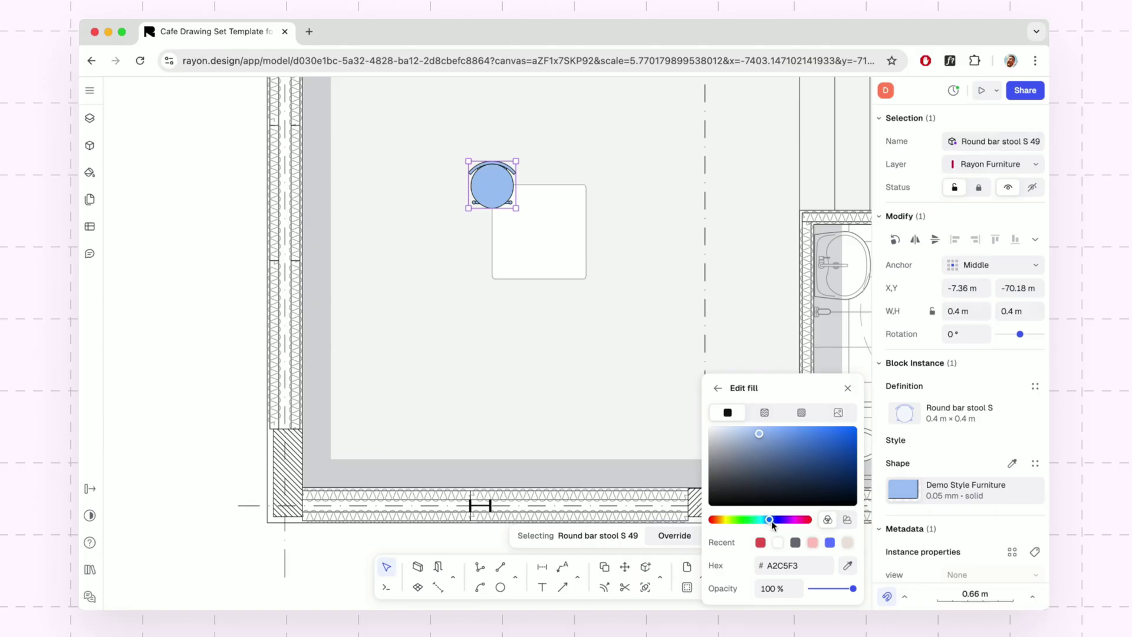
Set the Demo Style Furniture stroke width to 0.13 mm.
click(718, 388)
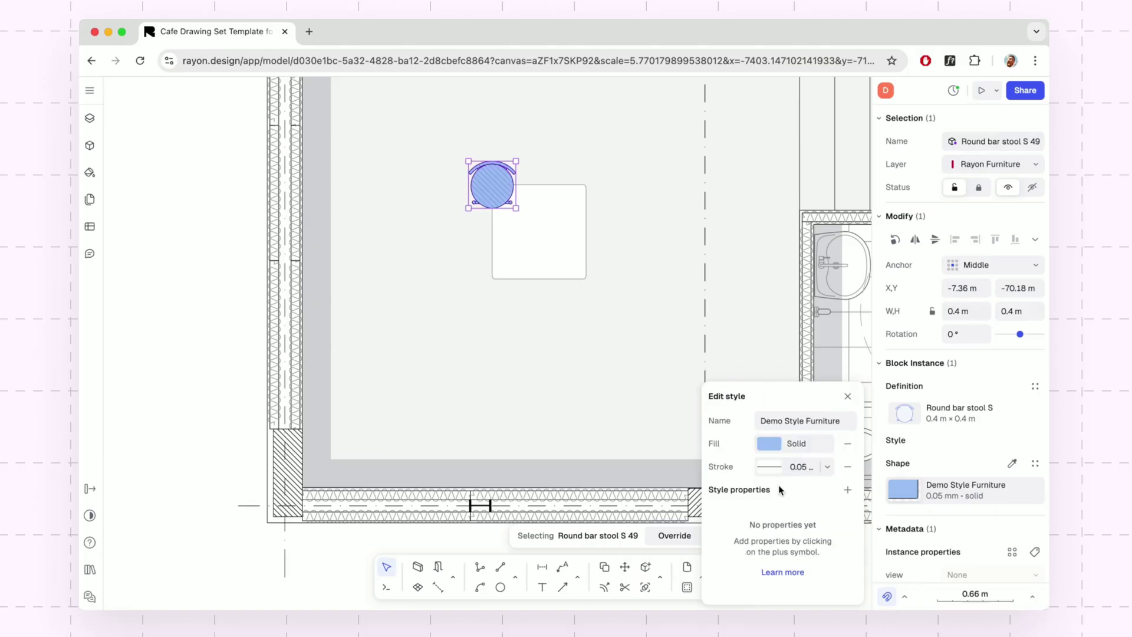
click(827, 467)
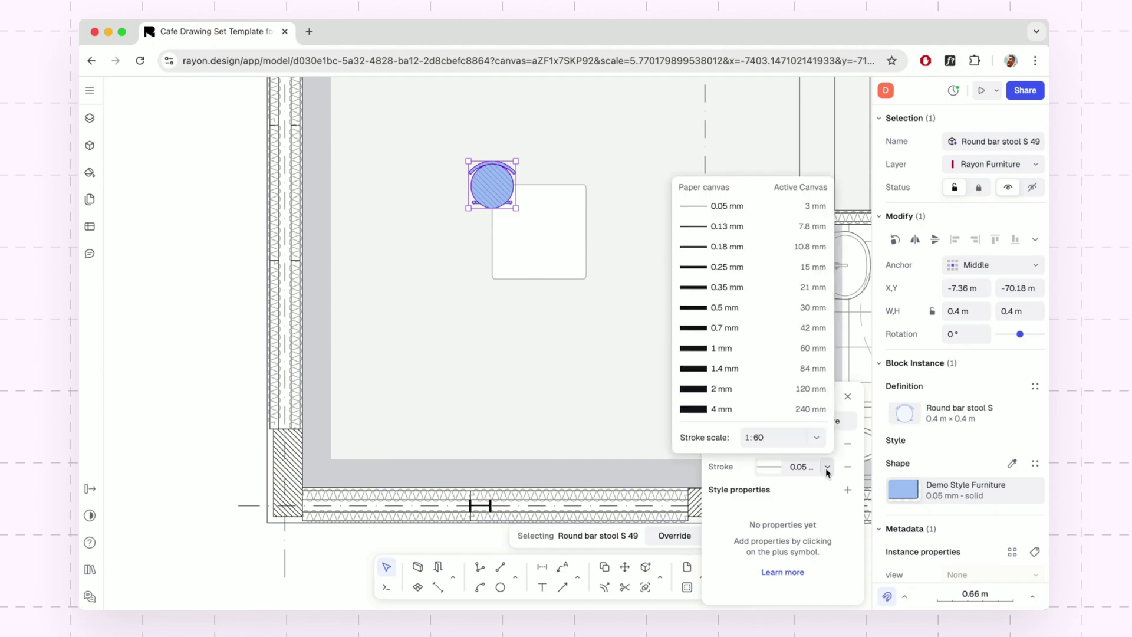
click(772, 247)
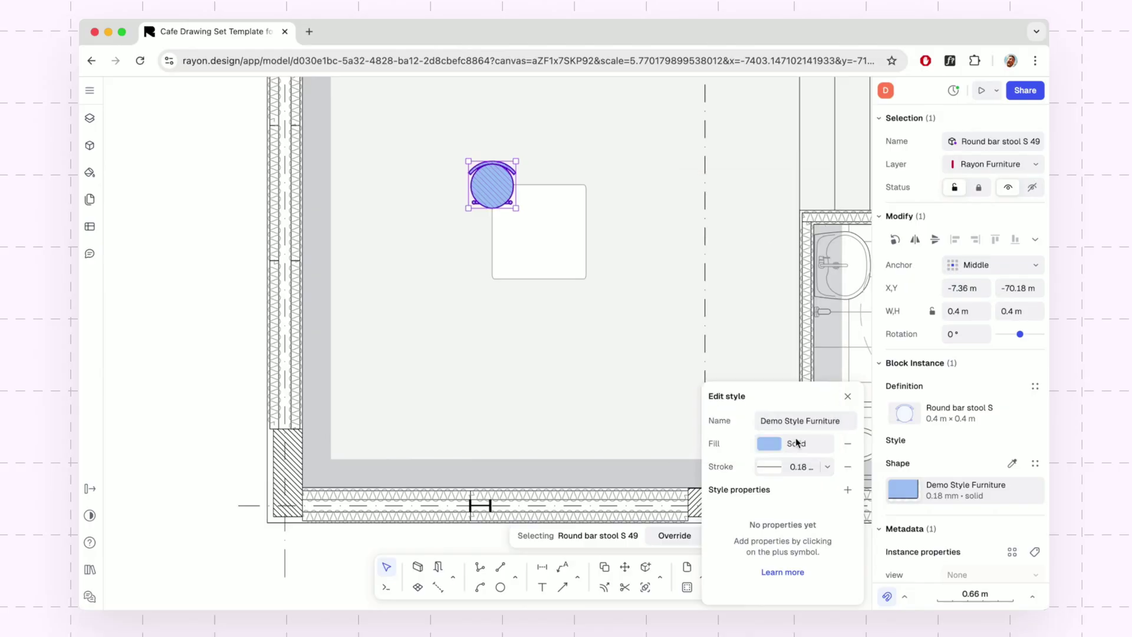
click(828, 467)
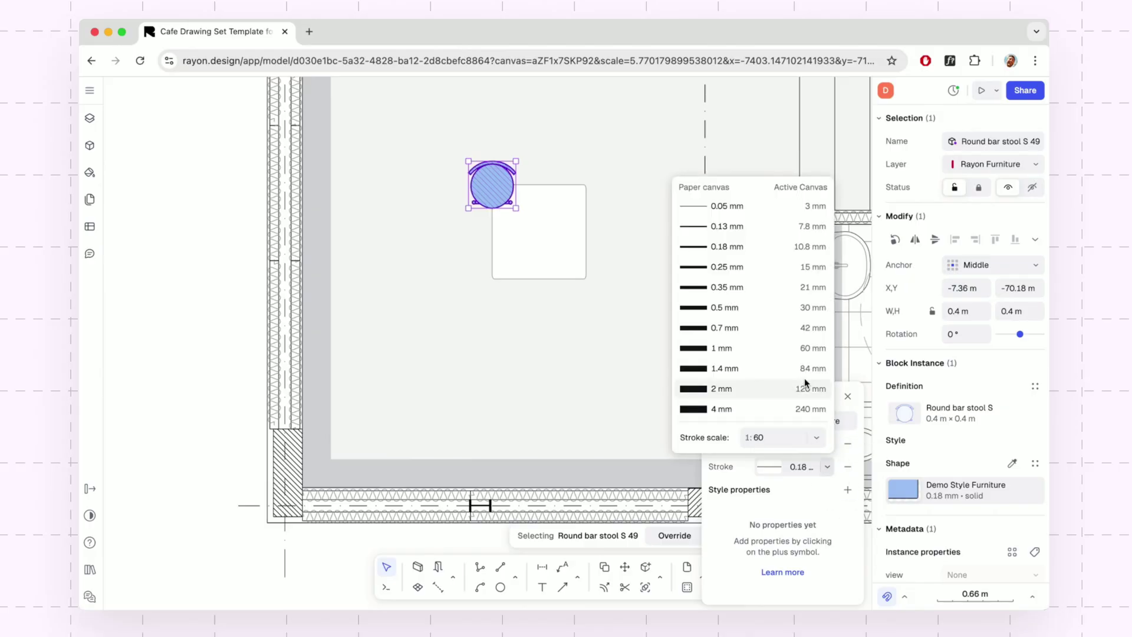
click(758, 228)
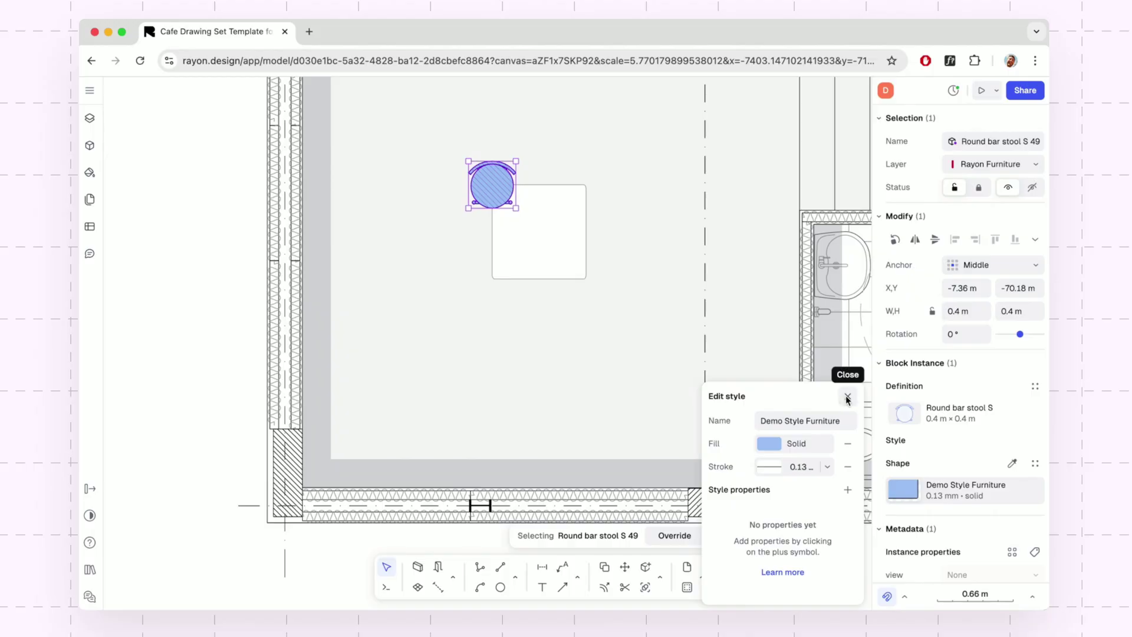
click(847, 399)
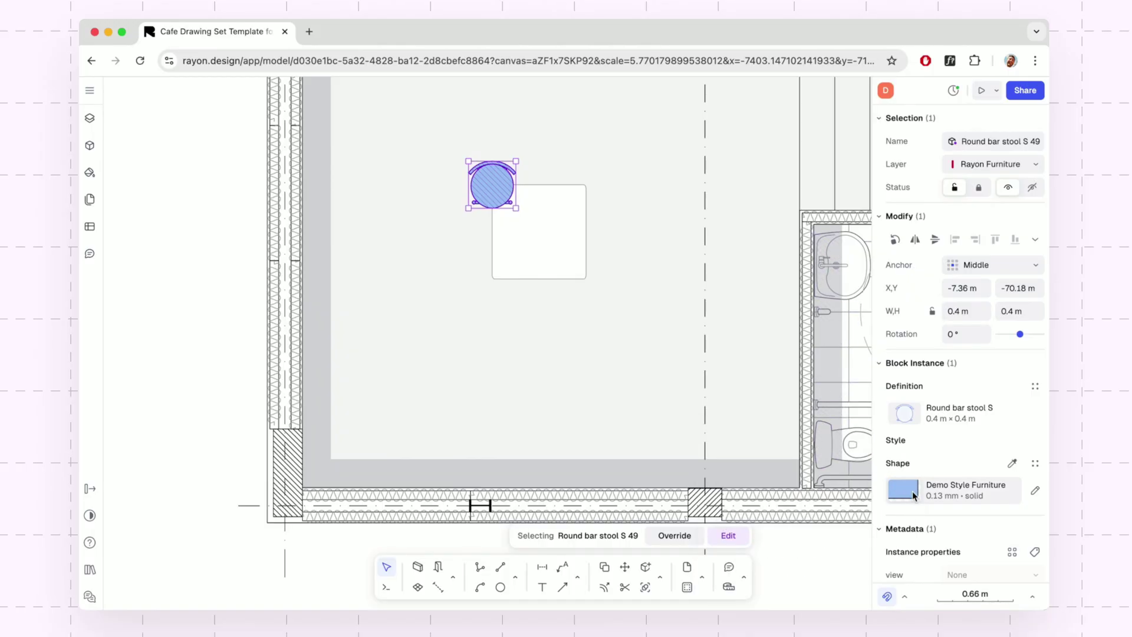
Apply Demo Style Furniture to the square dining table.
click(581, 262)
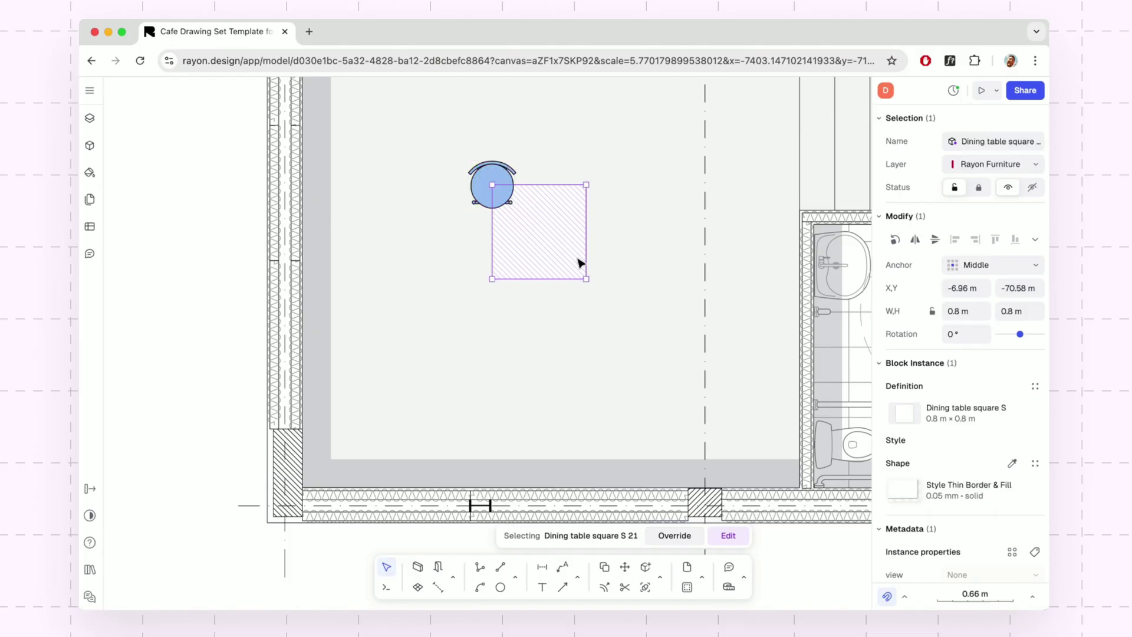
click(904, 493)
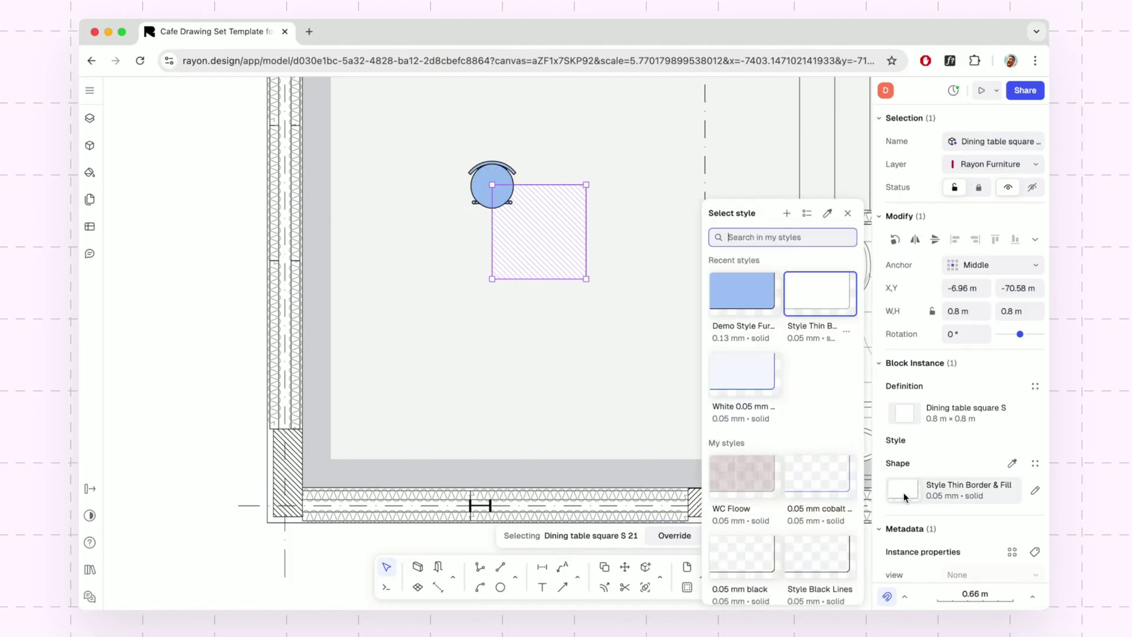
click(760, 306)
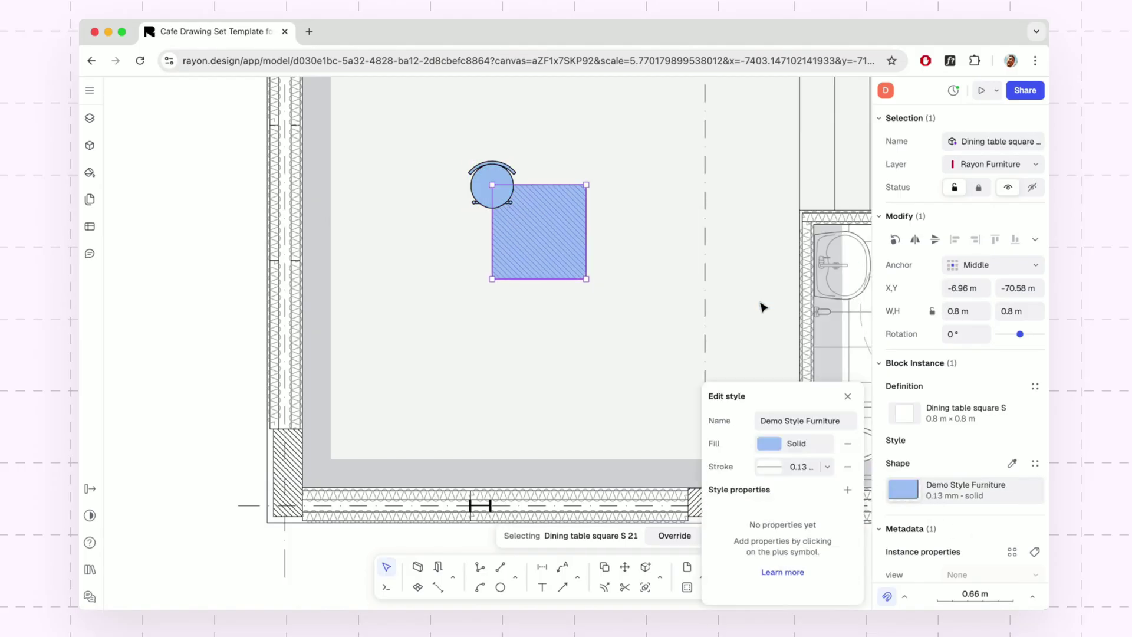
Move the square table against the bottom wall and tuck a bar stool behind its left side.
click(164, 357)
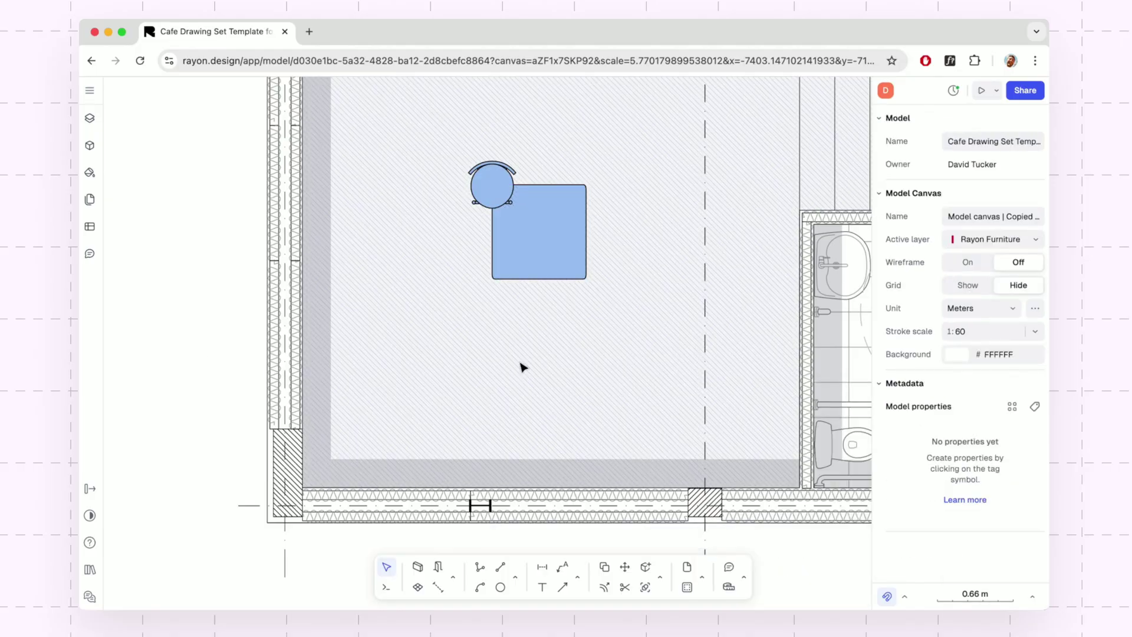
drag(554, 258, 439, 456)
drag(510, 171, 346, 389)
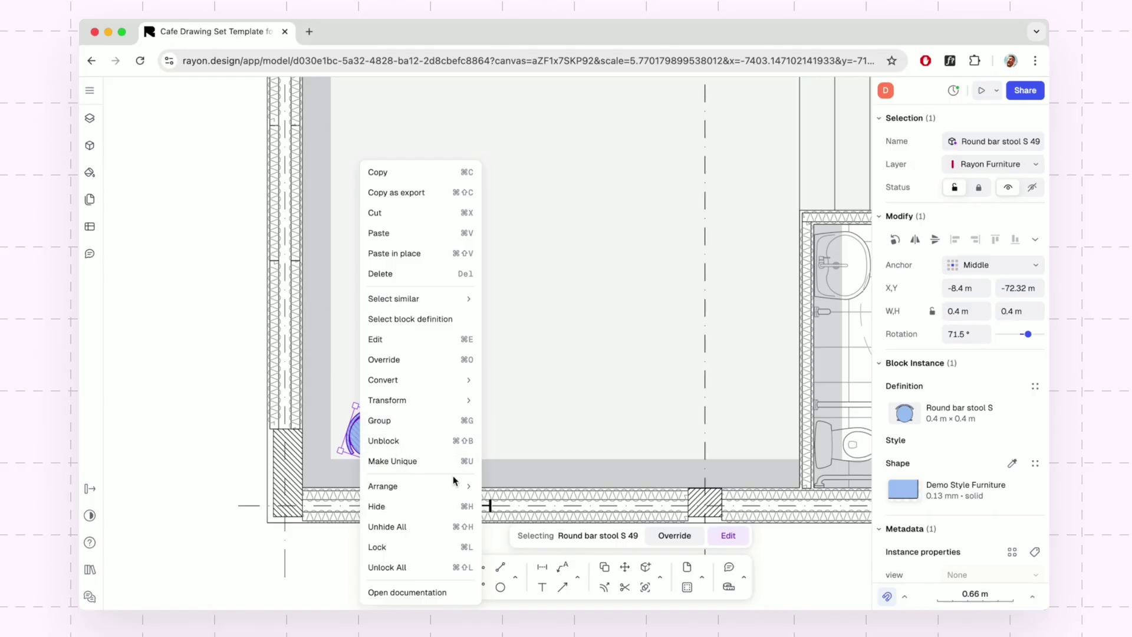
mouse_move(473, 485)
click(518, 529)
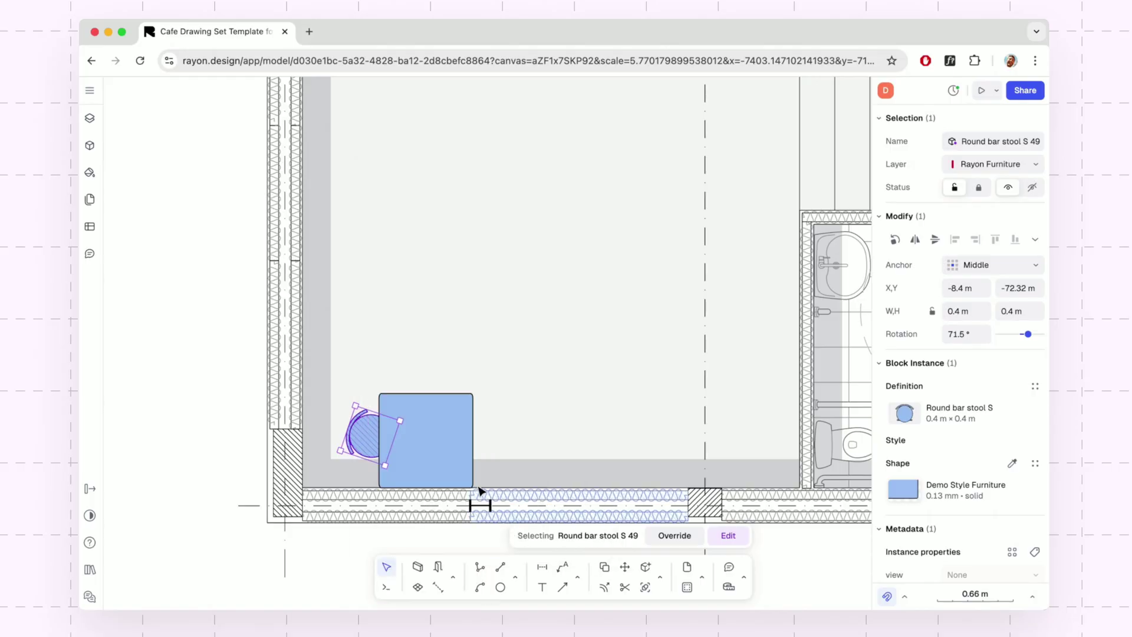
Copy the stool to the table's right side, send it behind the table and rotate it.
alt+drag(374, 437, 480, 443)
right_click(480, 443)
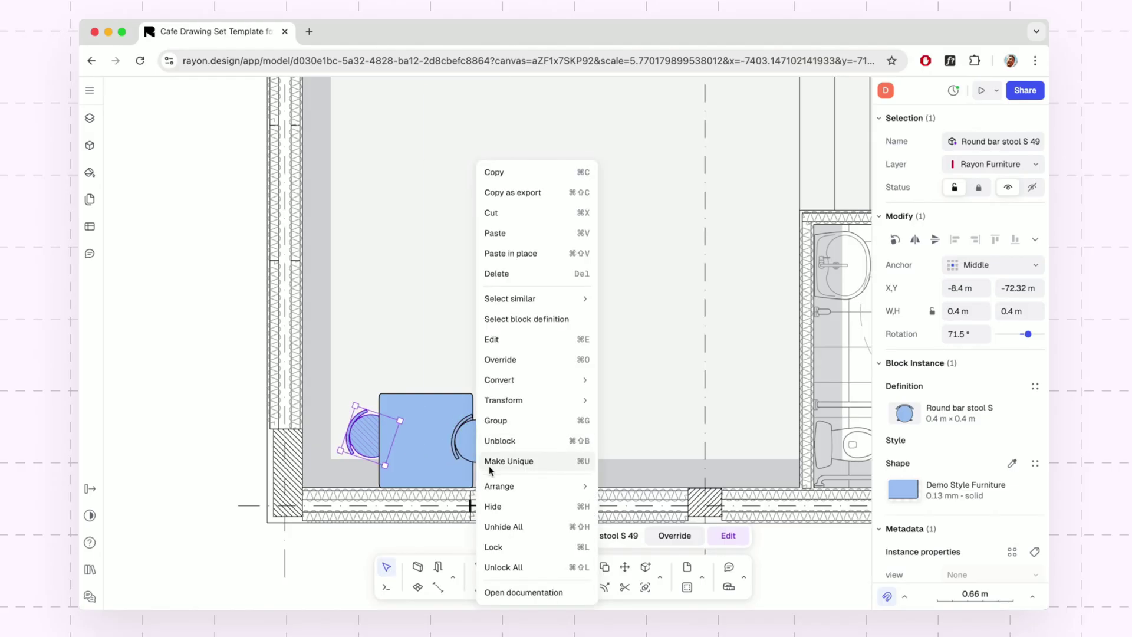
mouse_move(528, 487)
click(626, 522)
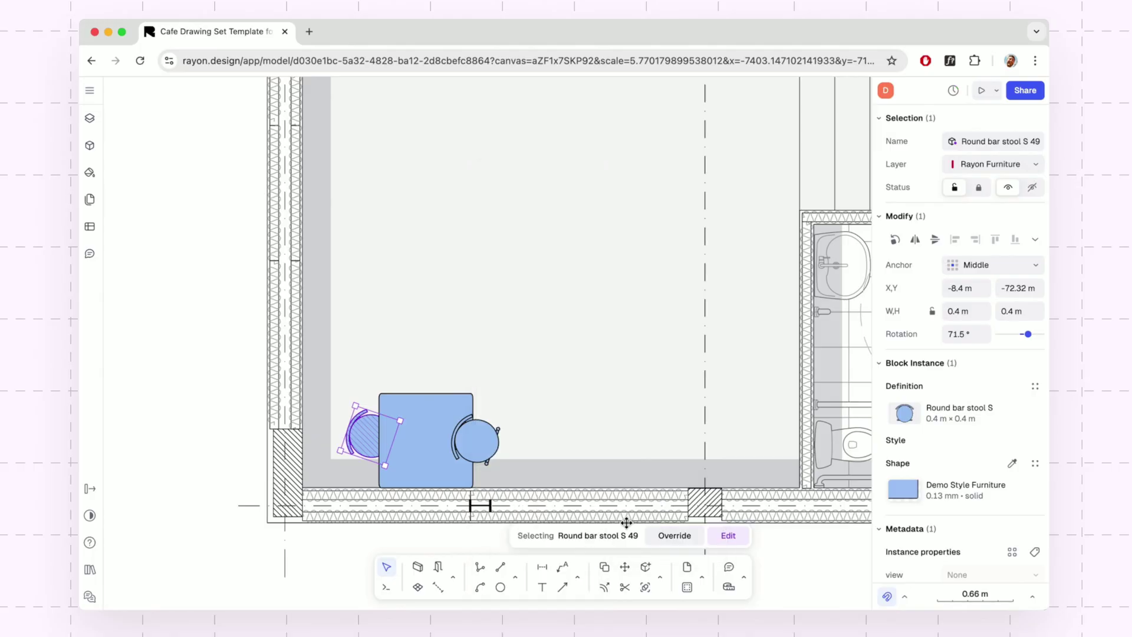
click(495, 448)
right_click(501, 454)
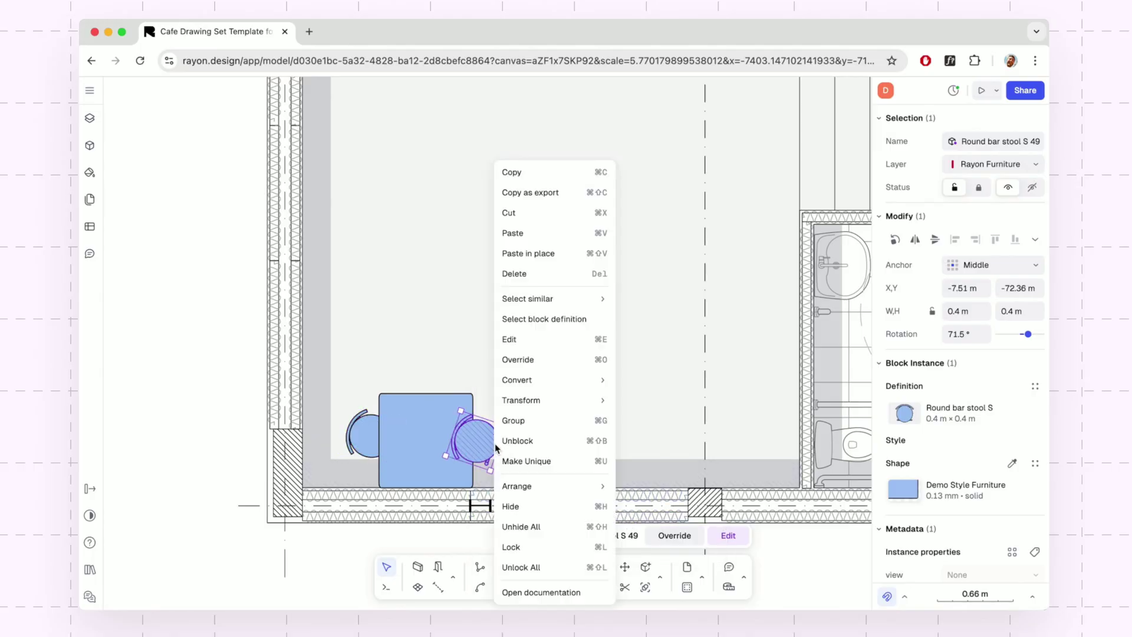
mouse_move(513, 487)
click(634, 521)
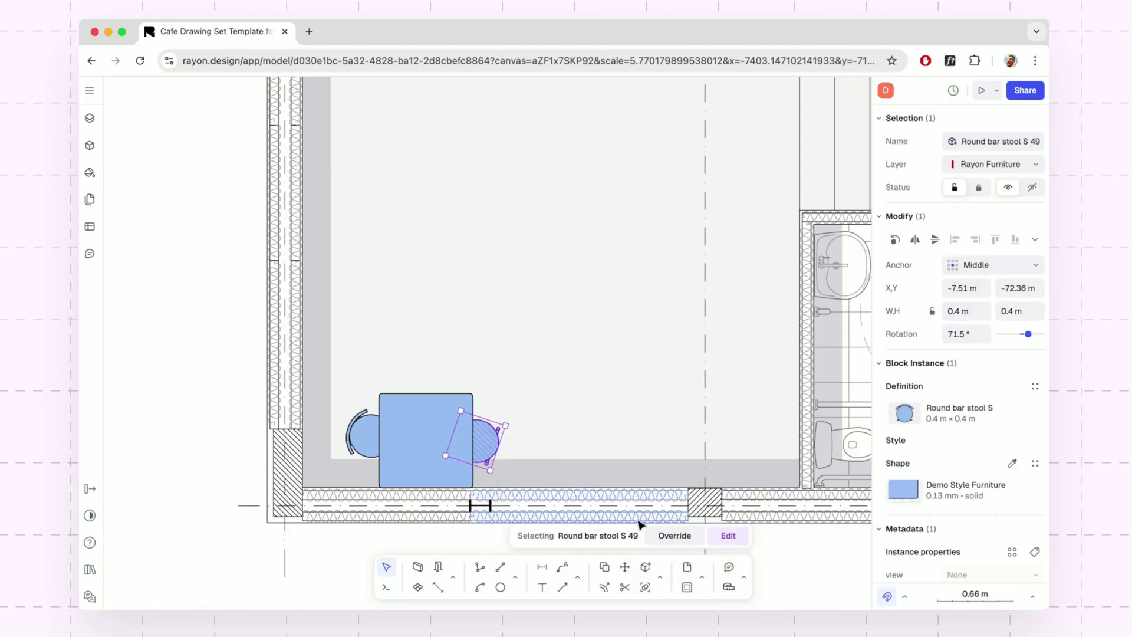
drag(509, 423, 461, 462)
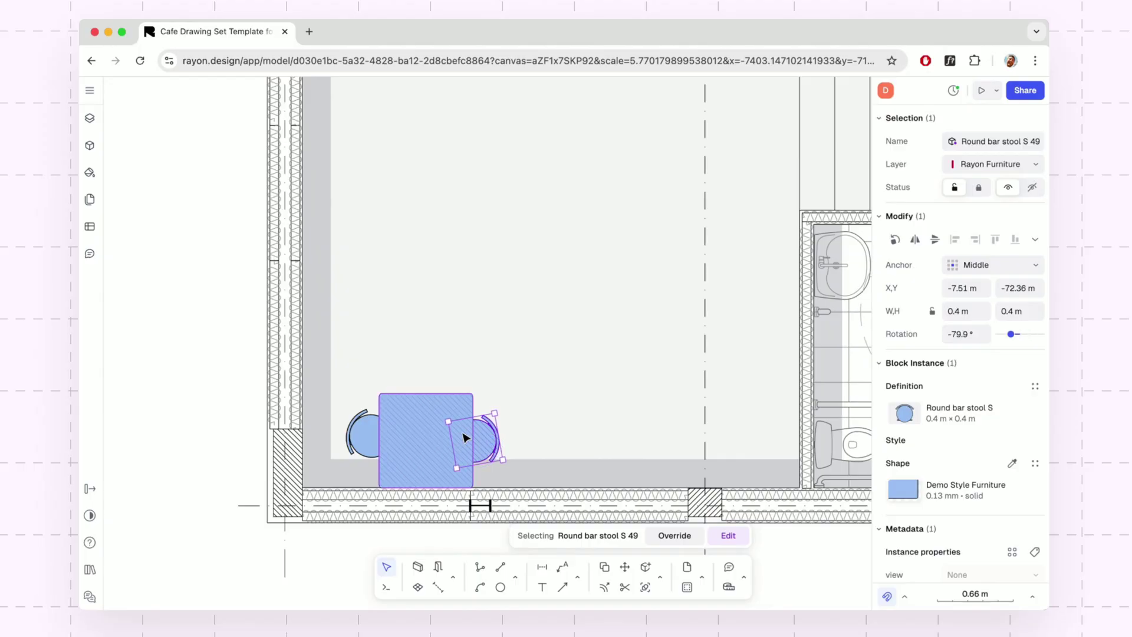
Duplicate the table-and-stools set upward, then copy both sets to the room's right side.
shift+click(416, 438)
shift+click(373, 440)
alt+drag(421, 441, 424, 352)
shift+click(364, 437)
shift+click(445, 457)
shift+click(480, 450)
drag(480, 450, 687, 411)
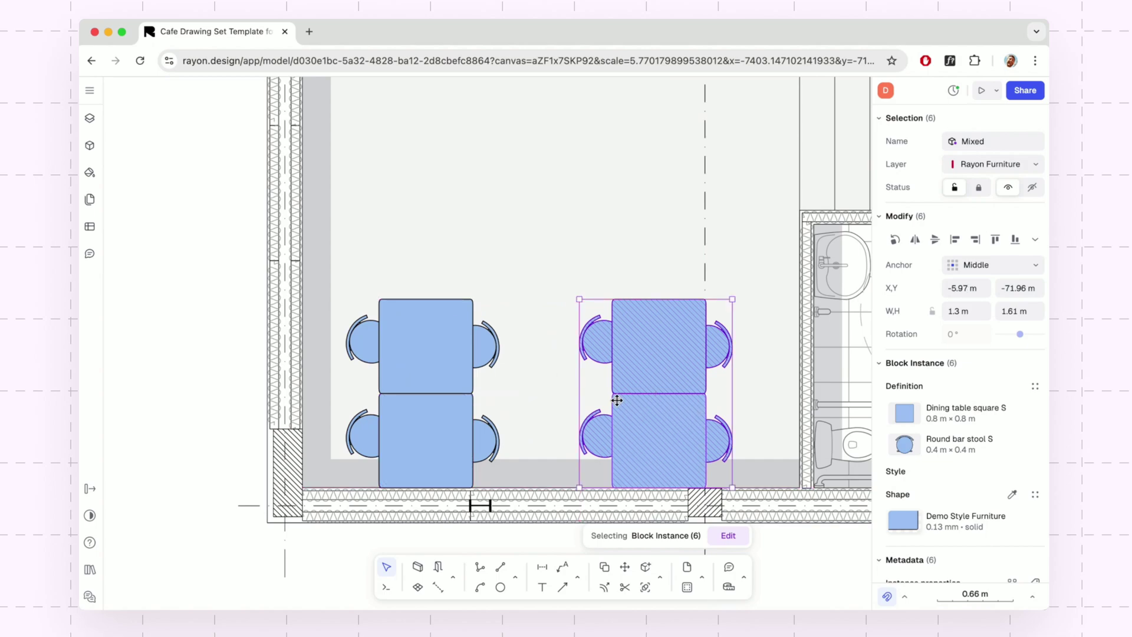
click(189, 370)
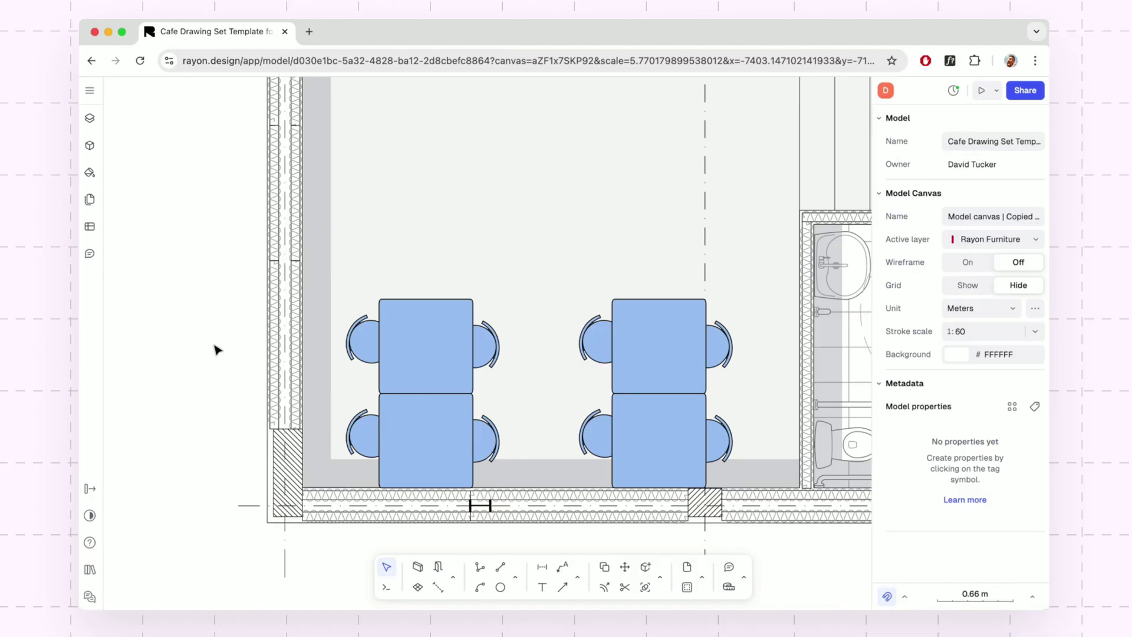
Try the WC Floow style on the top-left bar stool, then undo it.
click(372, 353)
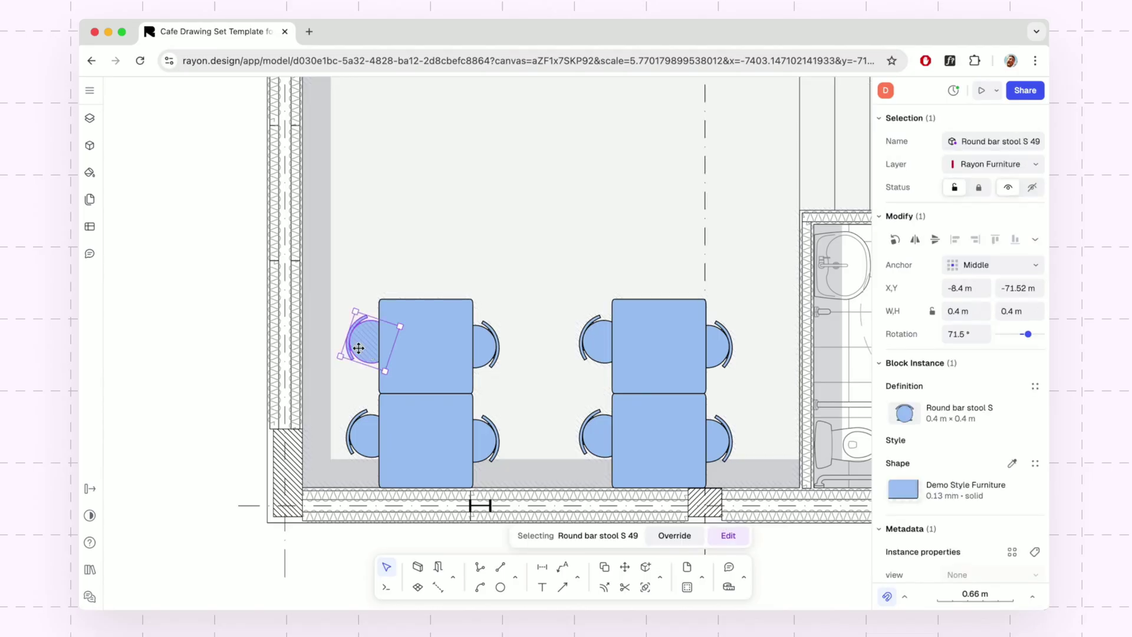
click(908, 494)
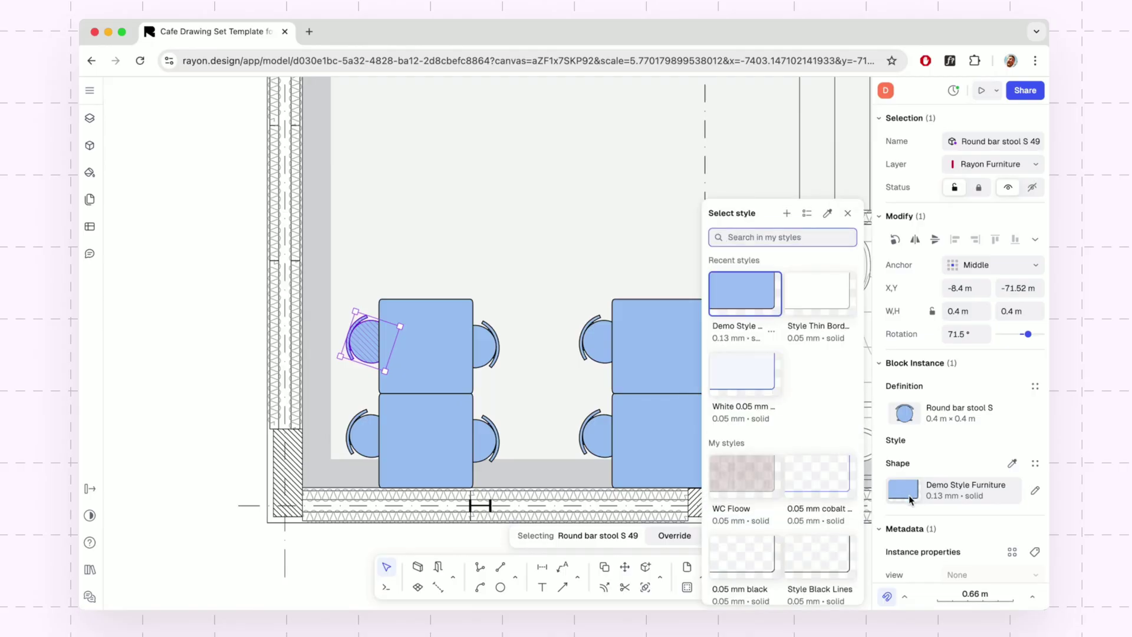
click(747, 475)
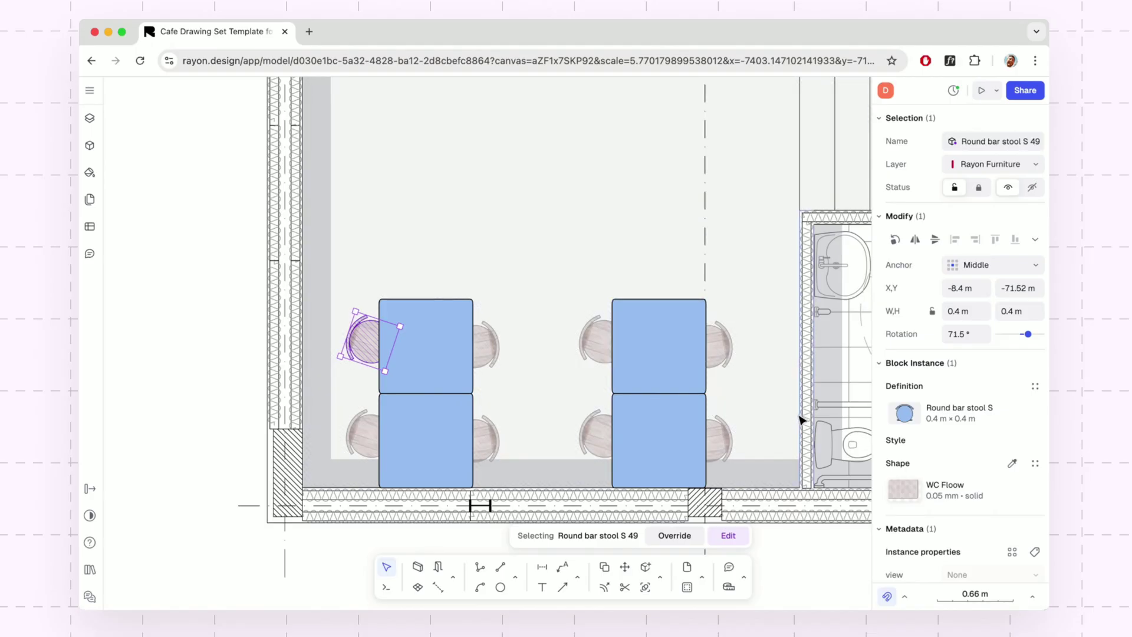
key(ctrl+z)
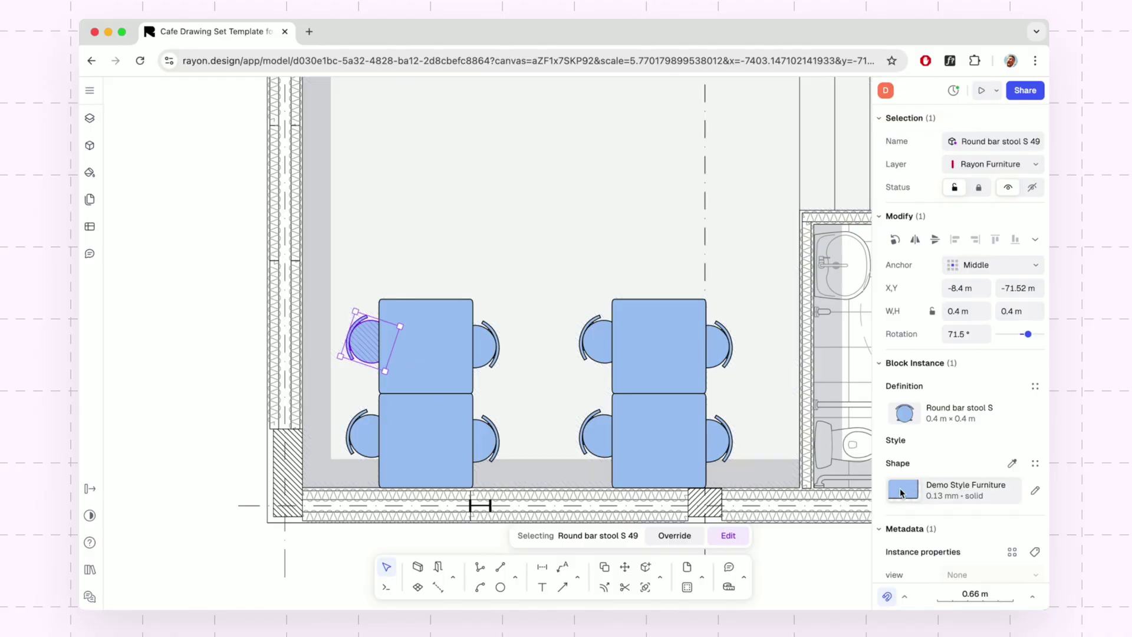
Change the Demo Style Furniture fill from blue to coral red E78969.
click(1034, 492)
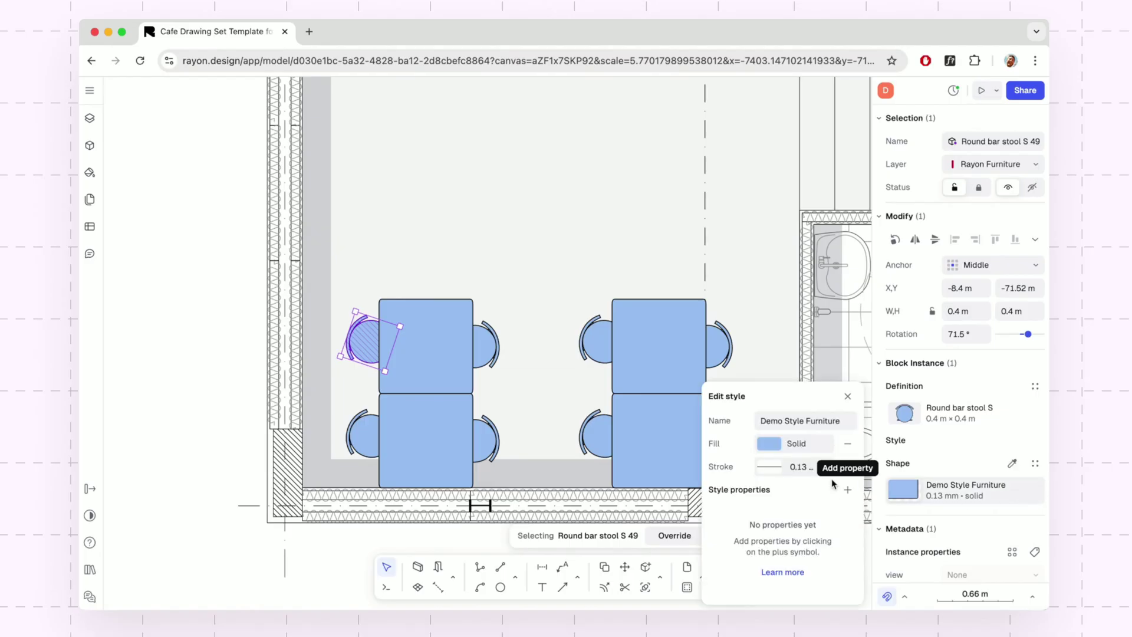
click(786, 447)
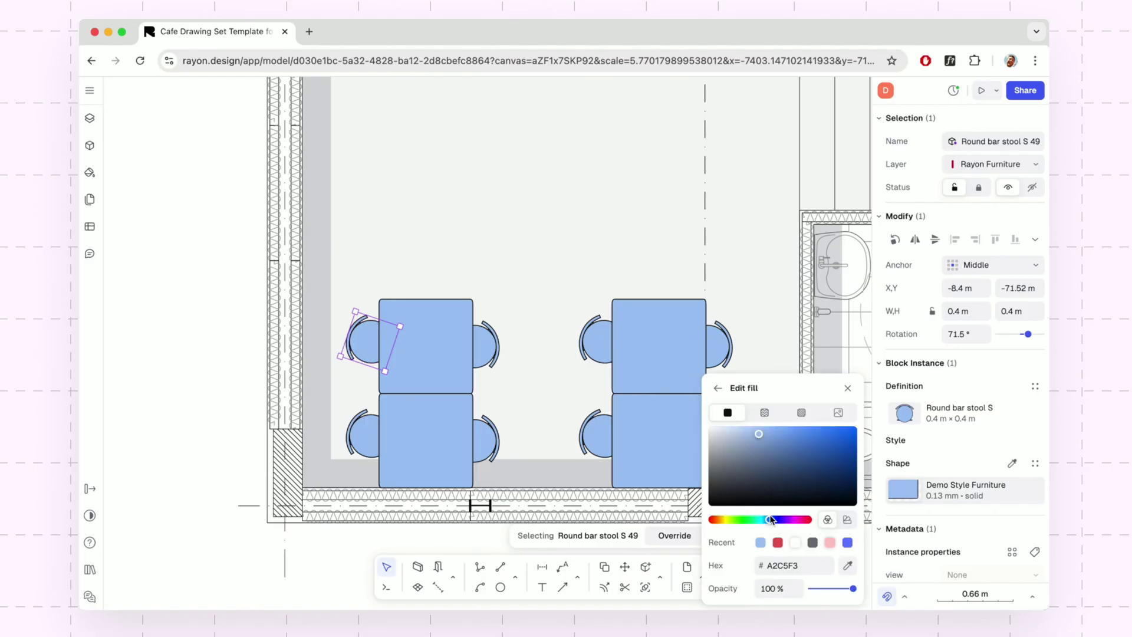
drag(772, 522, 715, 521)
drag(760, 438, 790, 443)
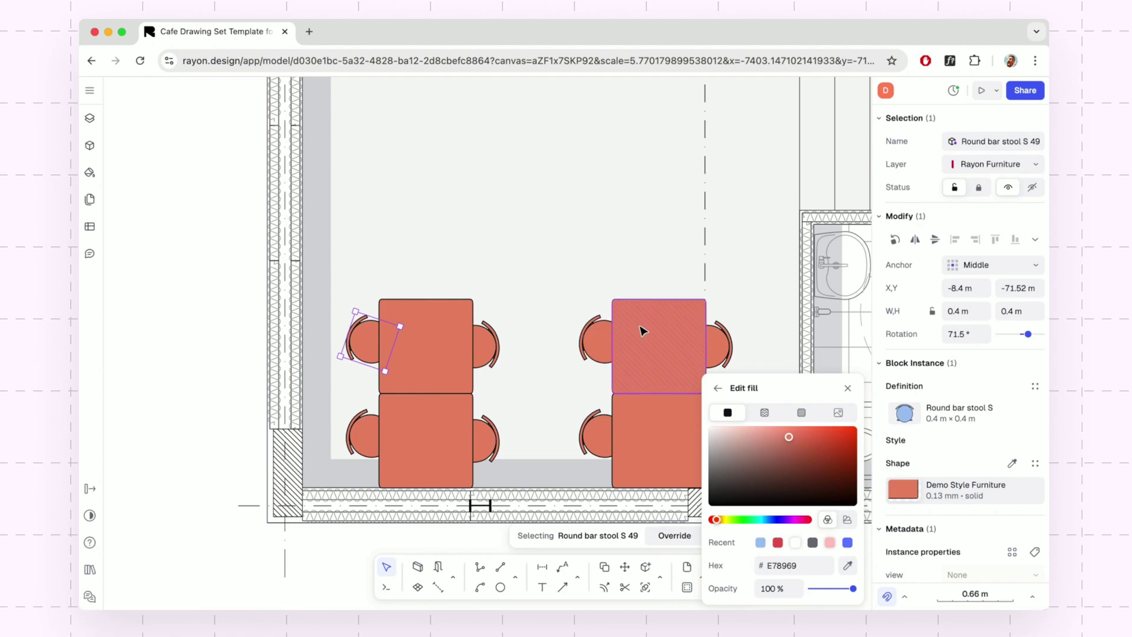
click(848, 390)
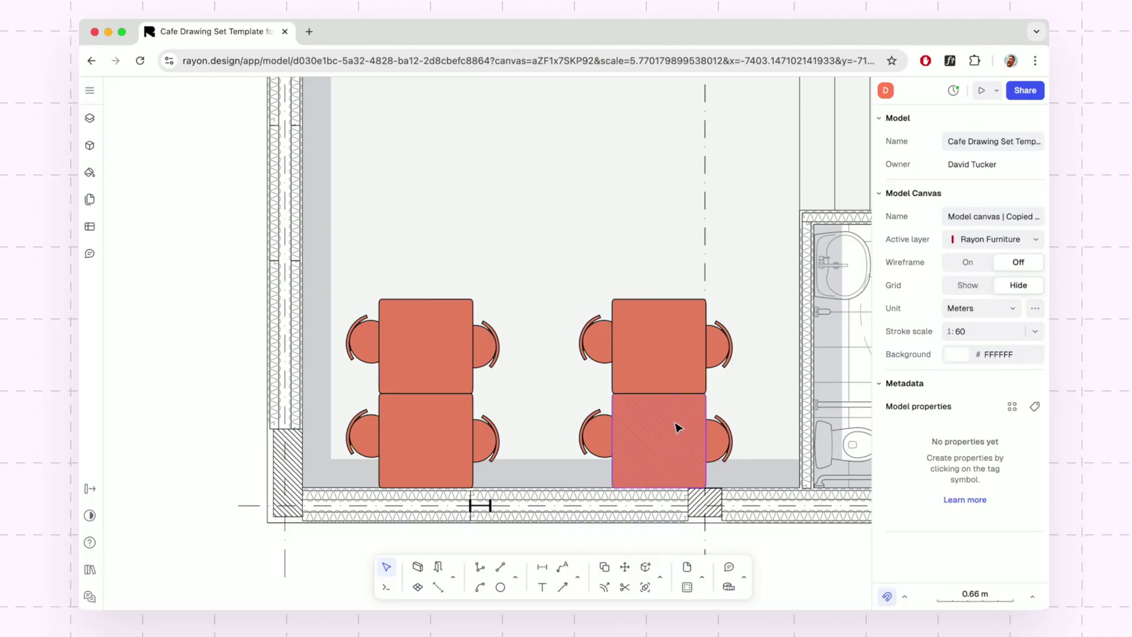
Fit the floor plan in view and dimension the 0.37 m segment at the top wall corner.
key(shift+1)
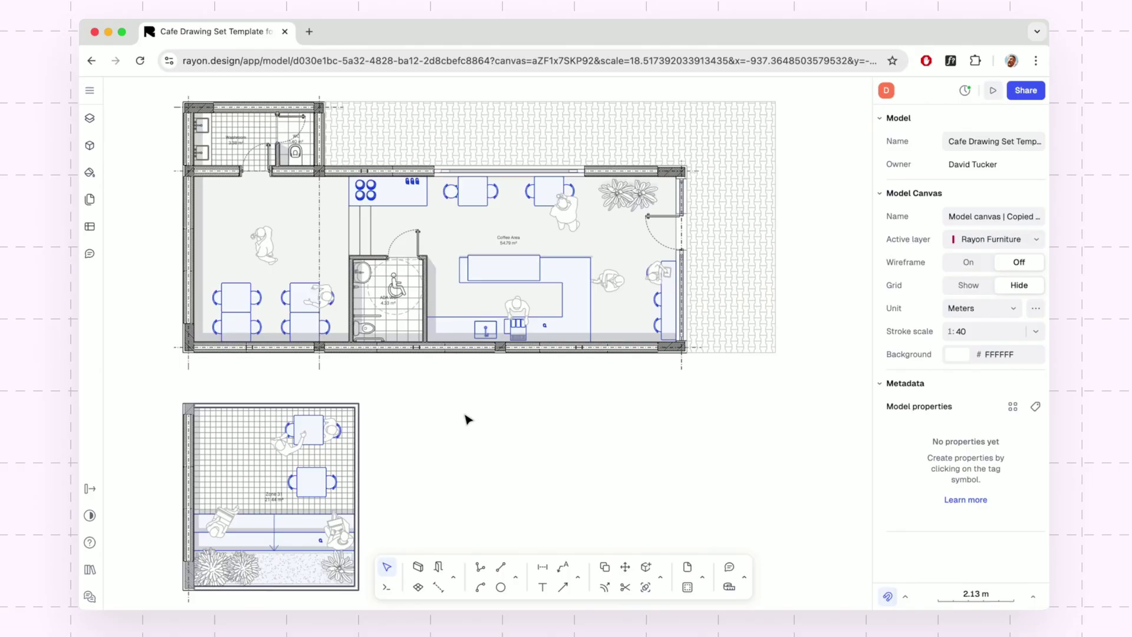
key(shift+2)
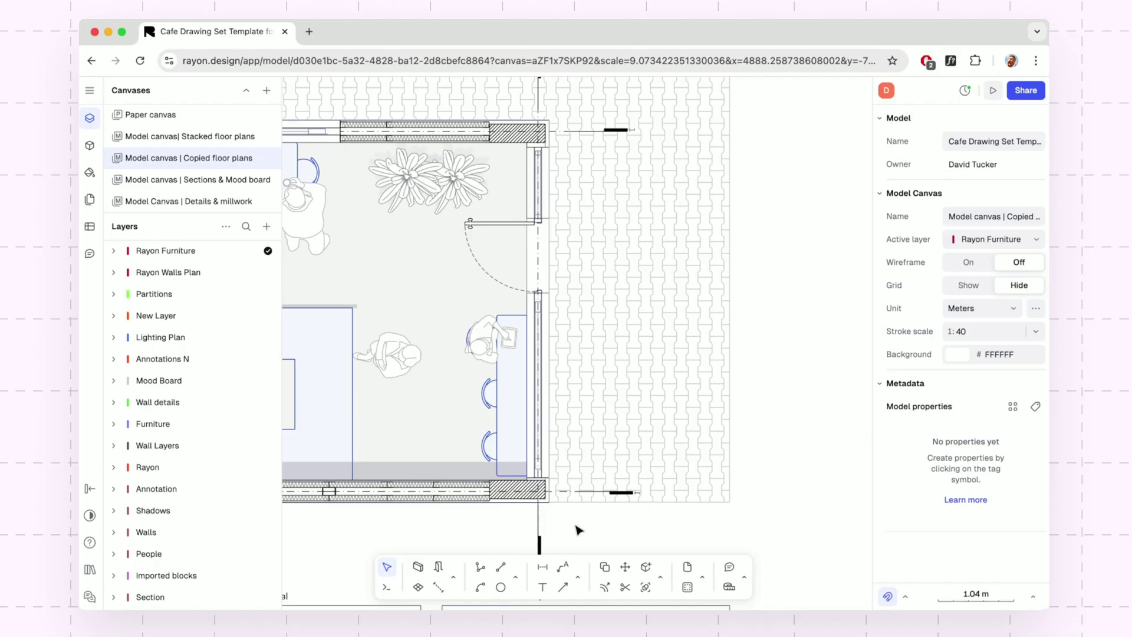
click(543, 566)
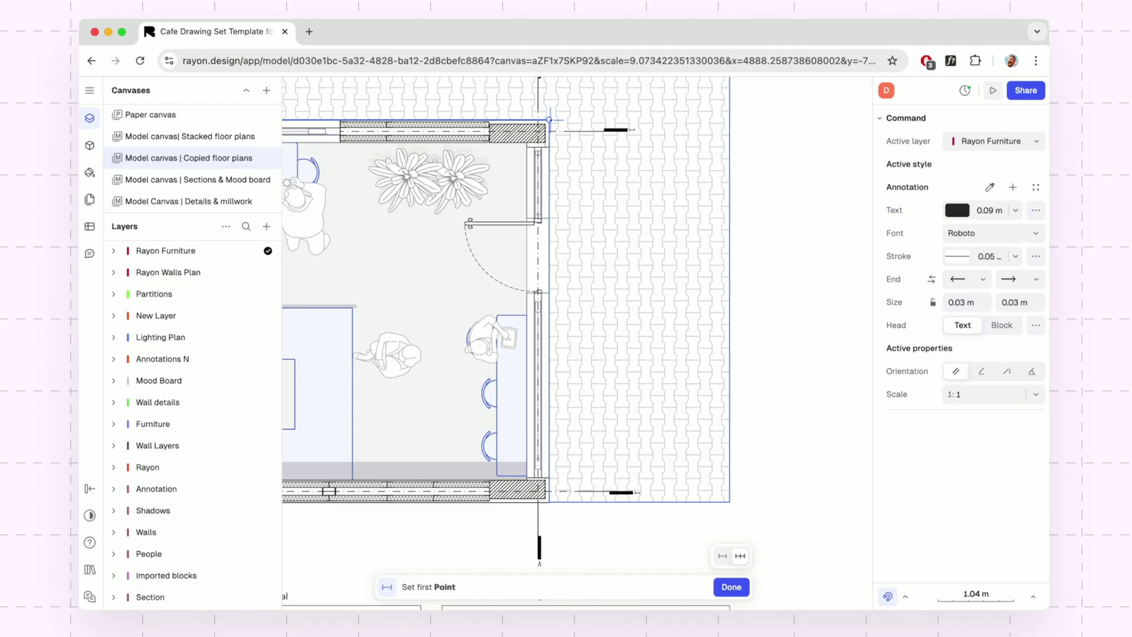
click(549, 119)
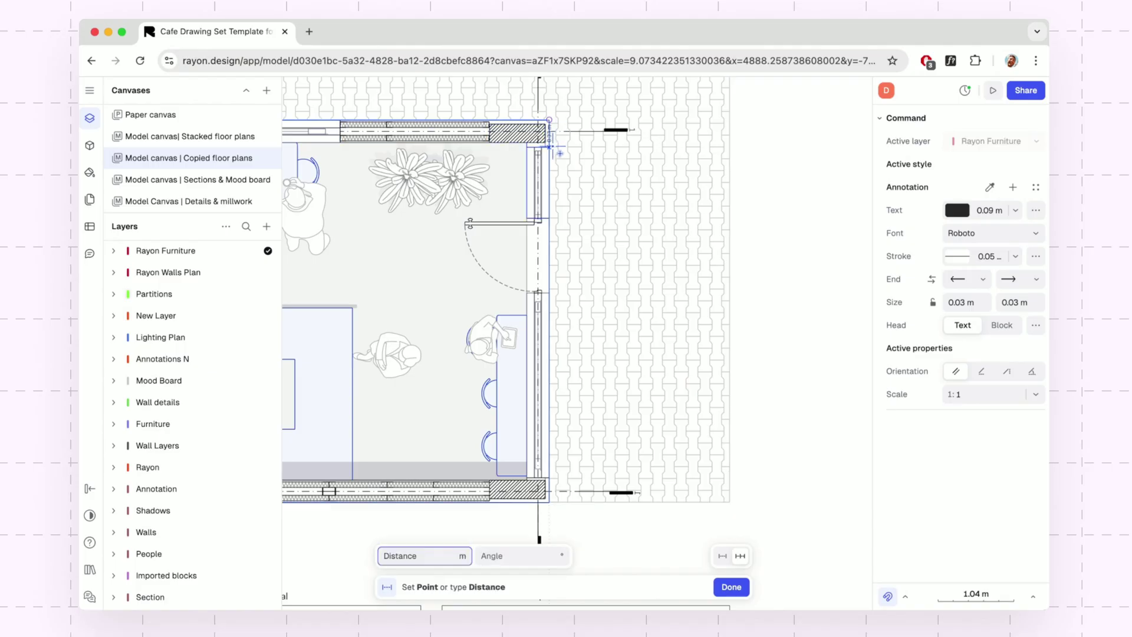
click(560, 154)
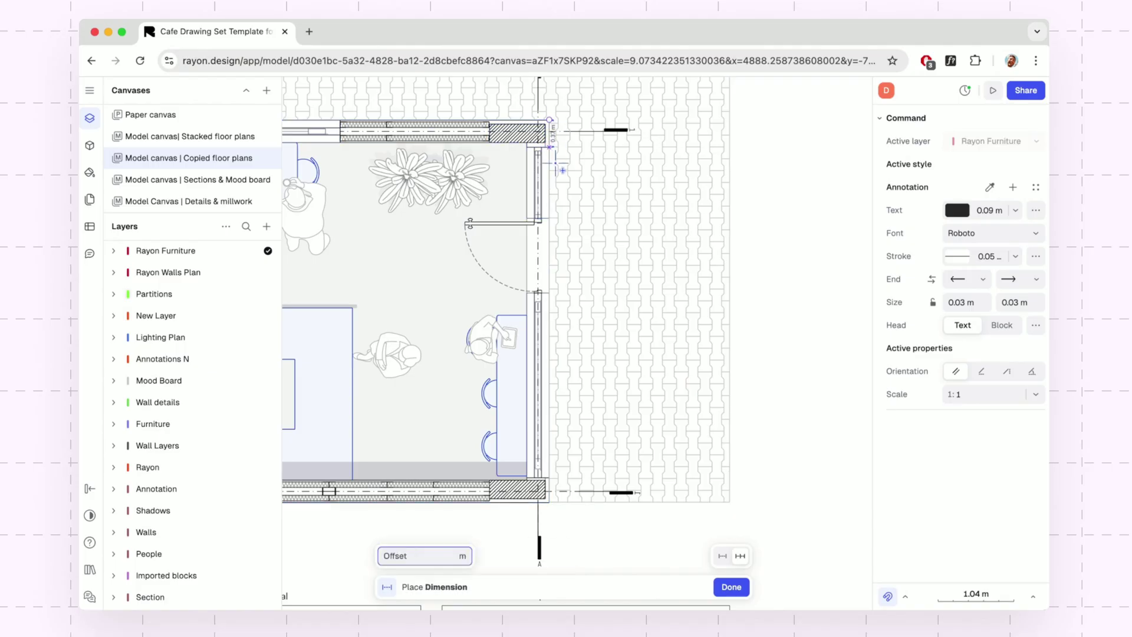
click(569, 200)
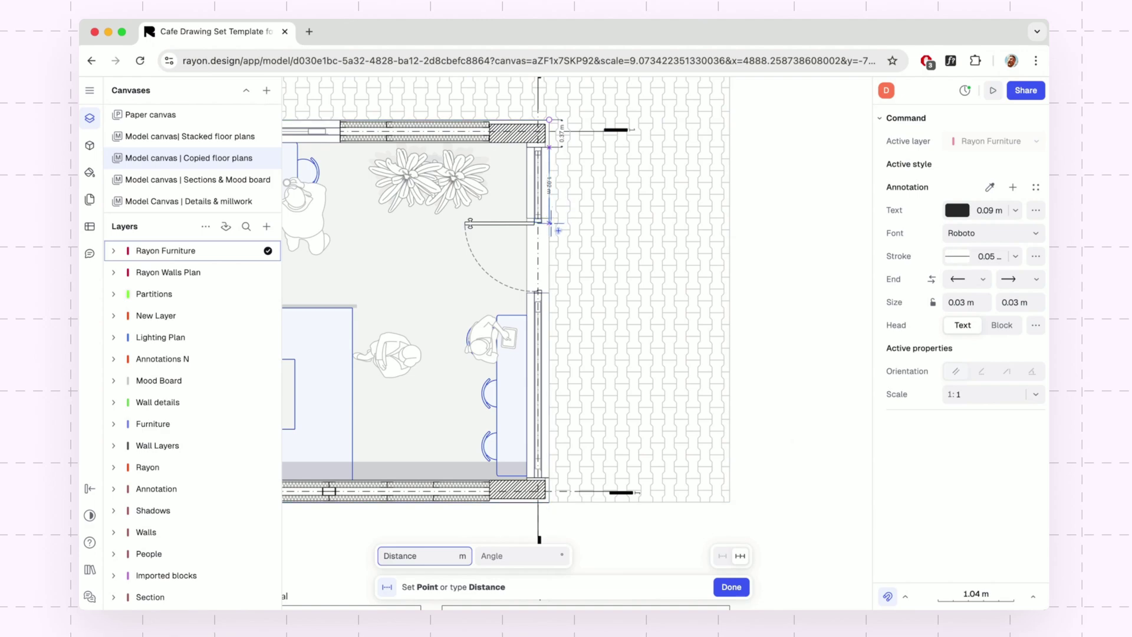
Chain dimensions down the entrance's right-hand wall, including 0.97 m and 0.99 m segments.
click(552, 224)
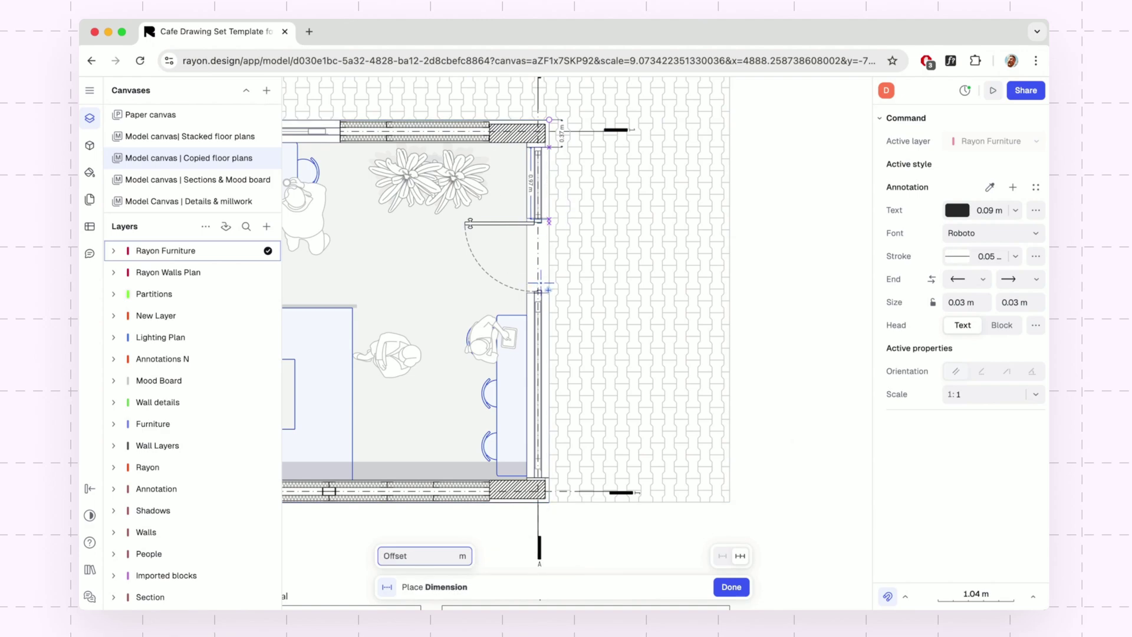
click(561, 272)
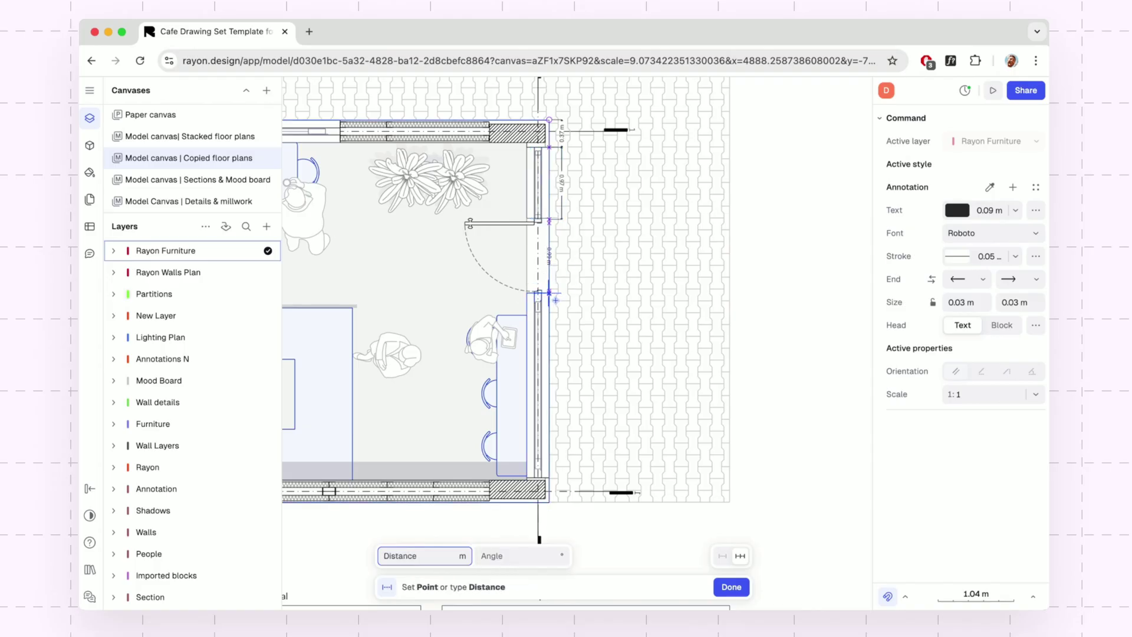
click(555, 300)
click(562, 291)
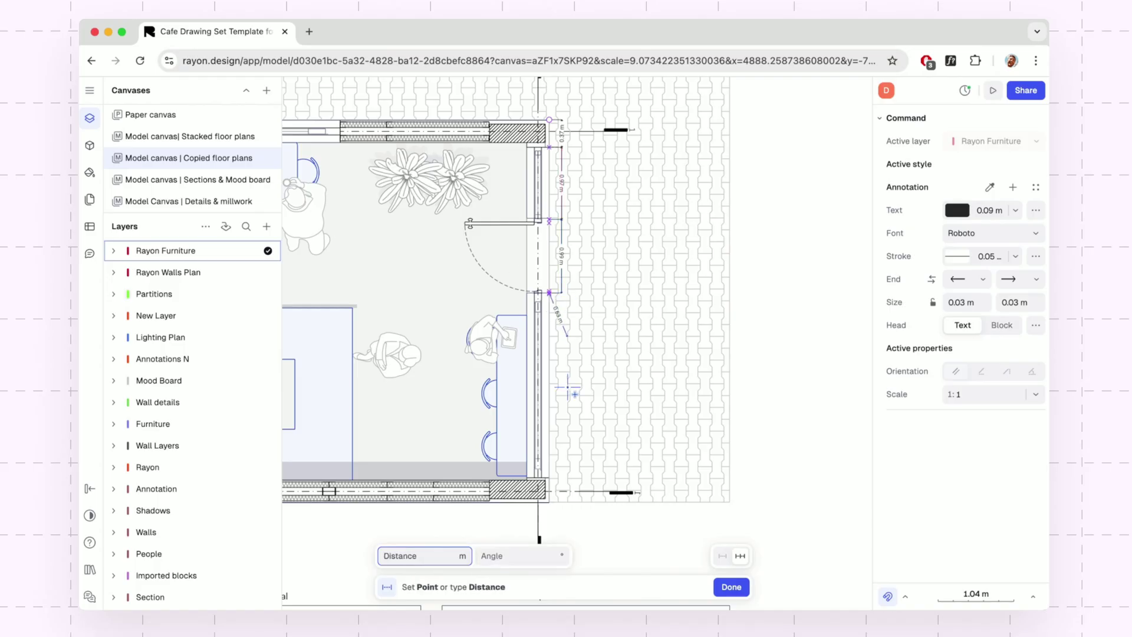
click(558, 485)
click(563, 485)
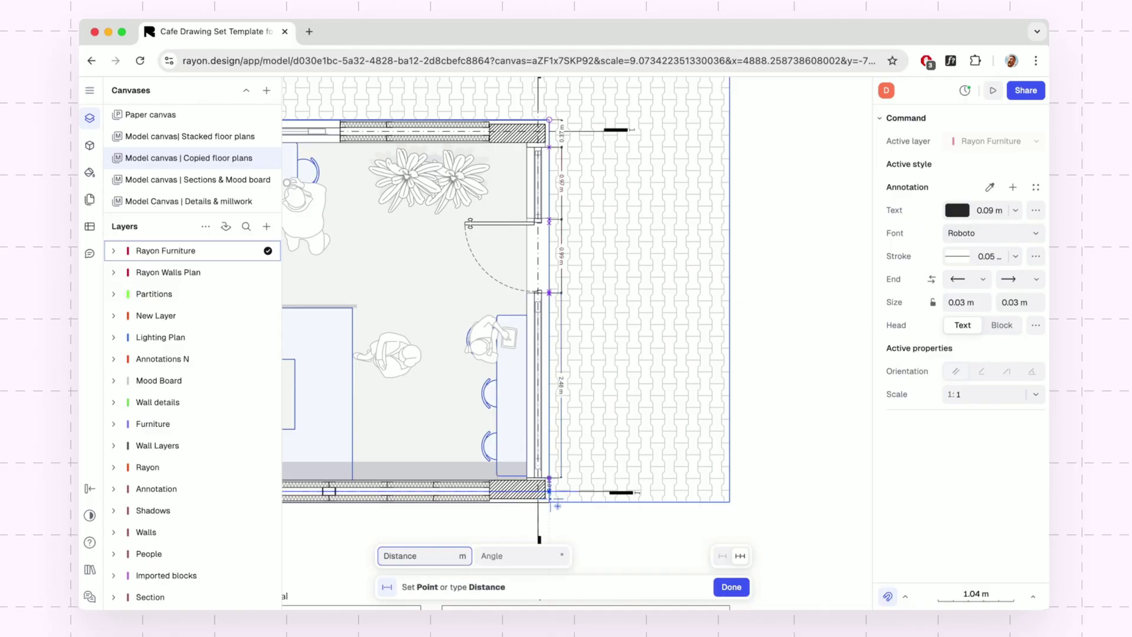
click(558, 505)
click(563, 508)
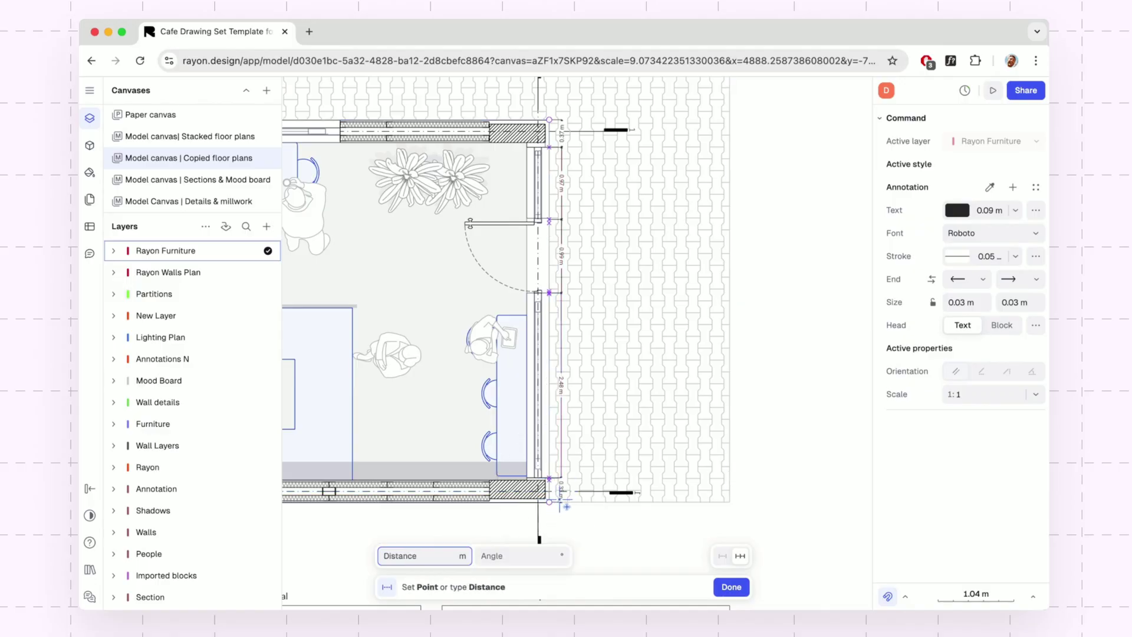
key(Escape)
key(Escape)
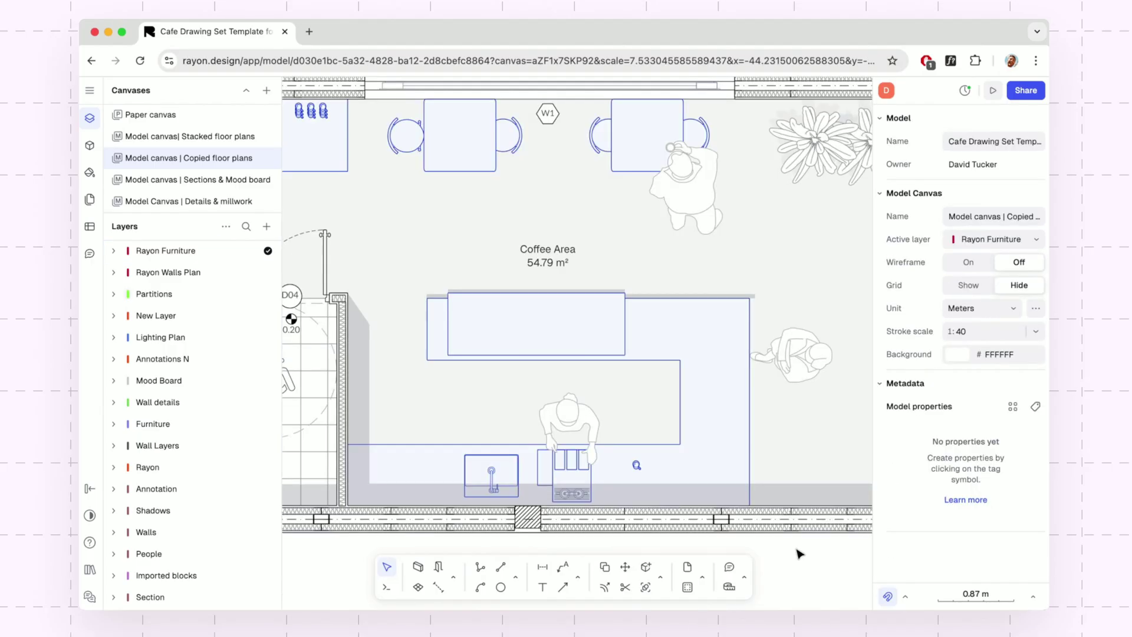
Label the Coffee Area counter with a 'Countertop' leader note and zoom out to the whole plan.
click(565, 567)
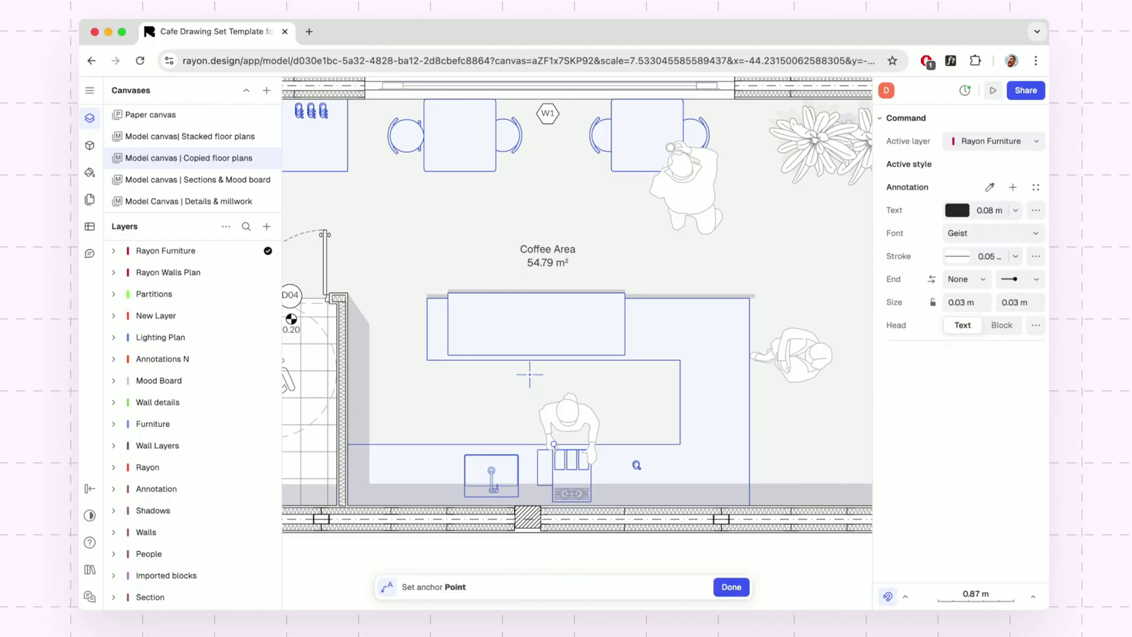
click(461, 360)
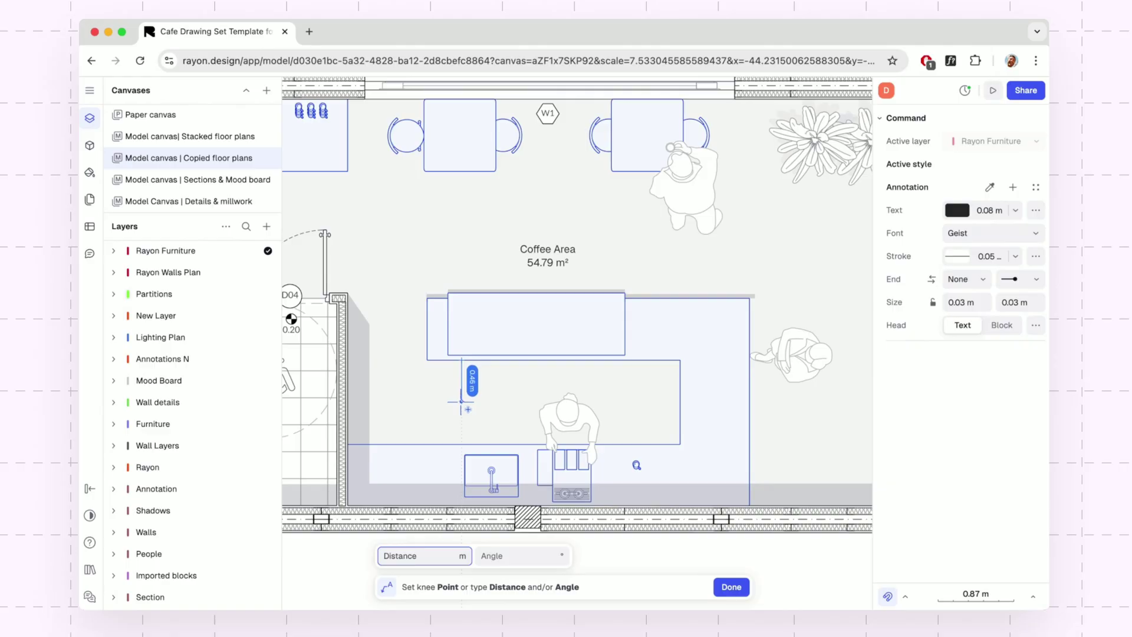
click(493, 403)
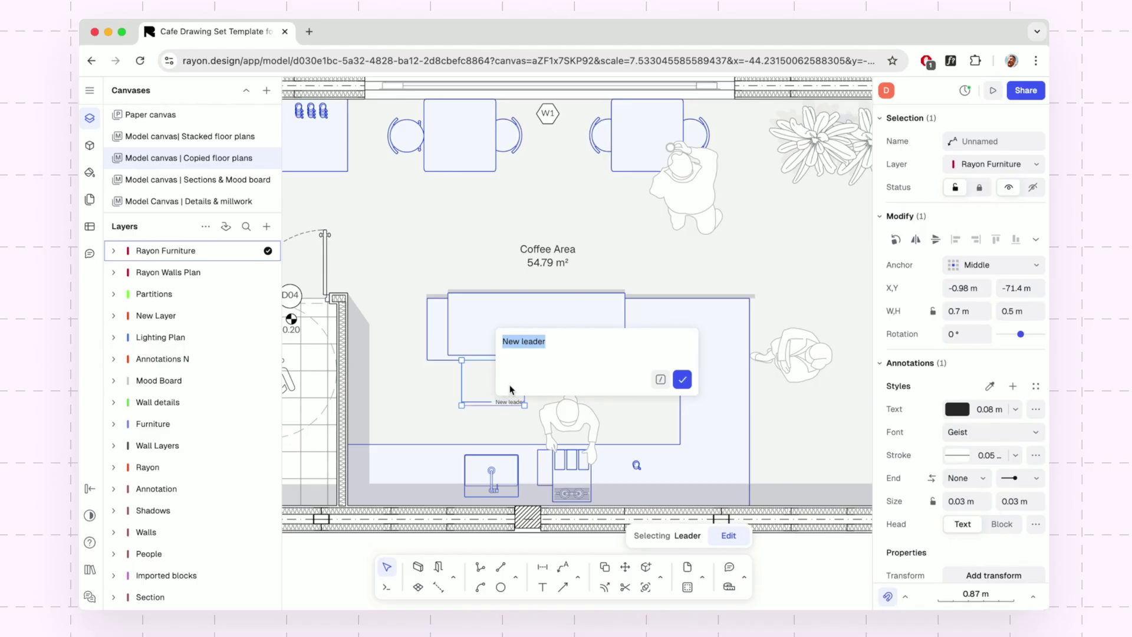
text(Countertop)
click(682, 379)
click(660, 371)
scroll(706, 480, down, 3)
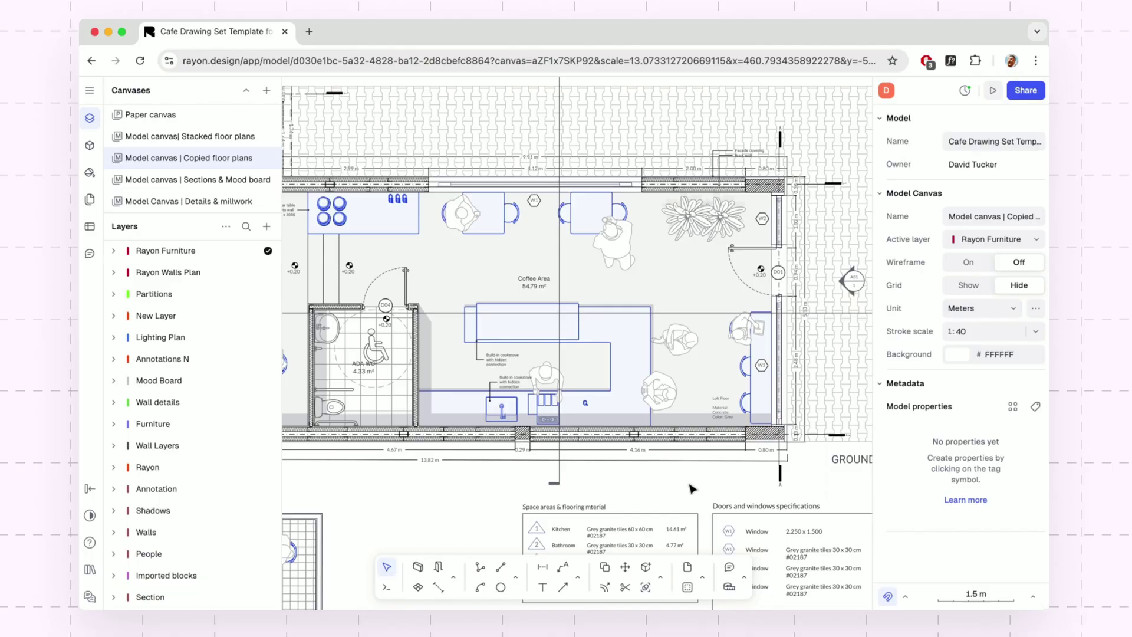
Try a 0.25 m text size in the 13.82 m dimension's annotation style.
click(691, 463)
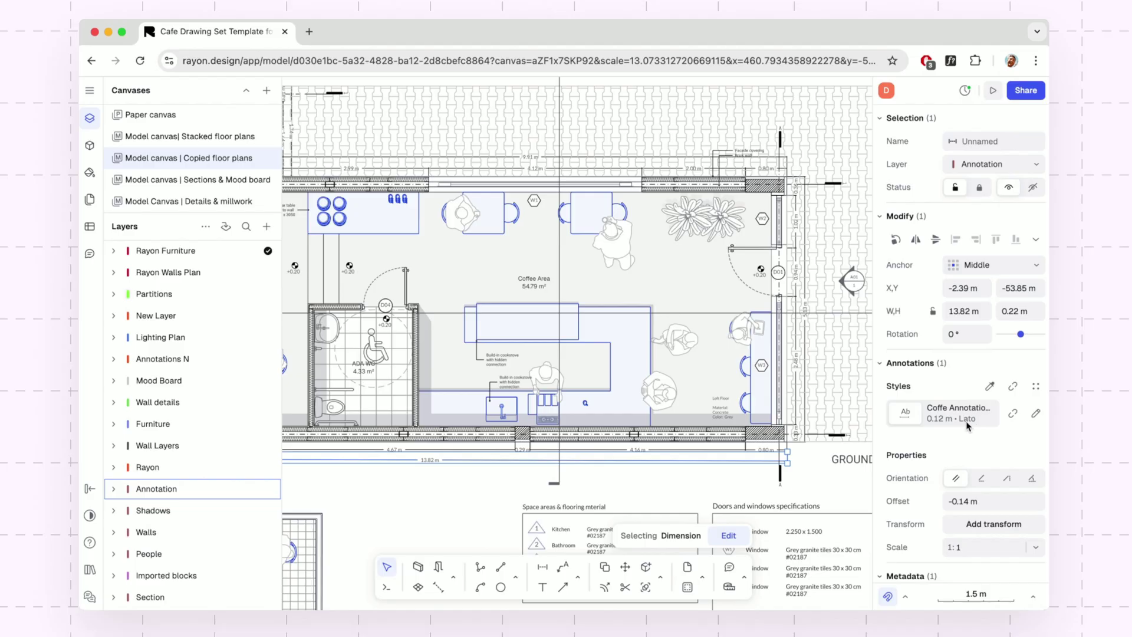
click(1035, 415)
click(828, 353)
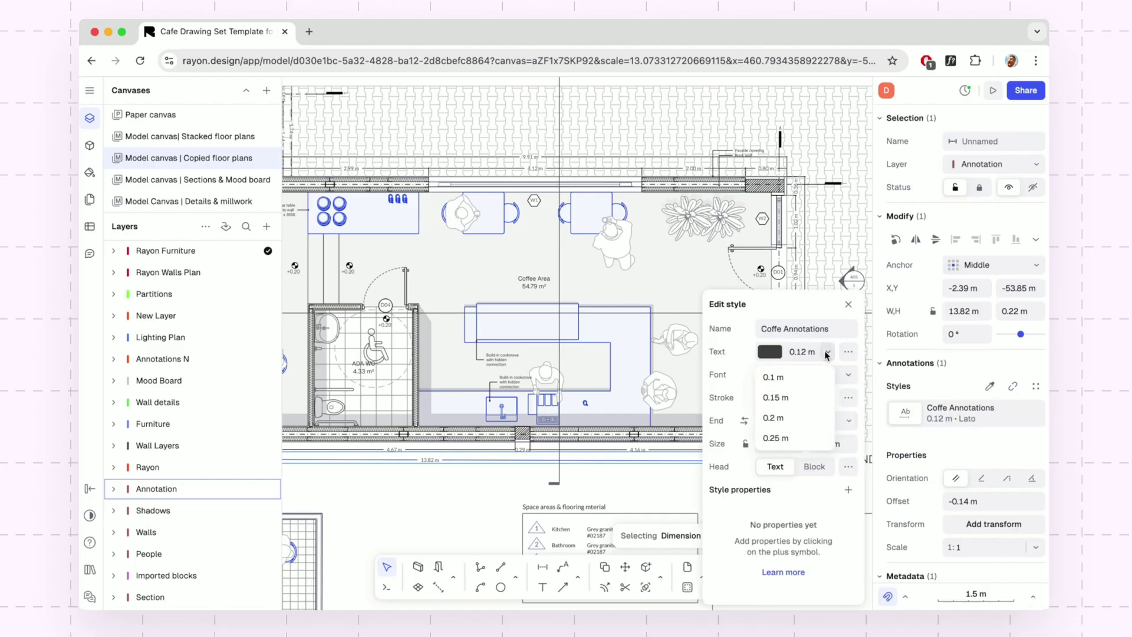
click(809, 438)
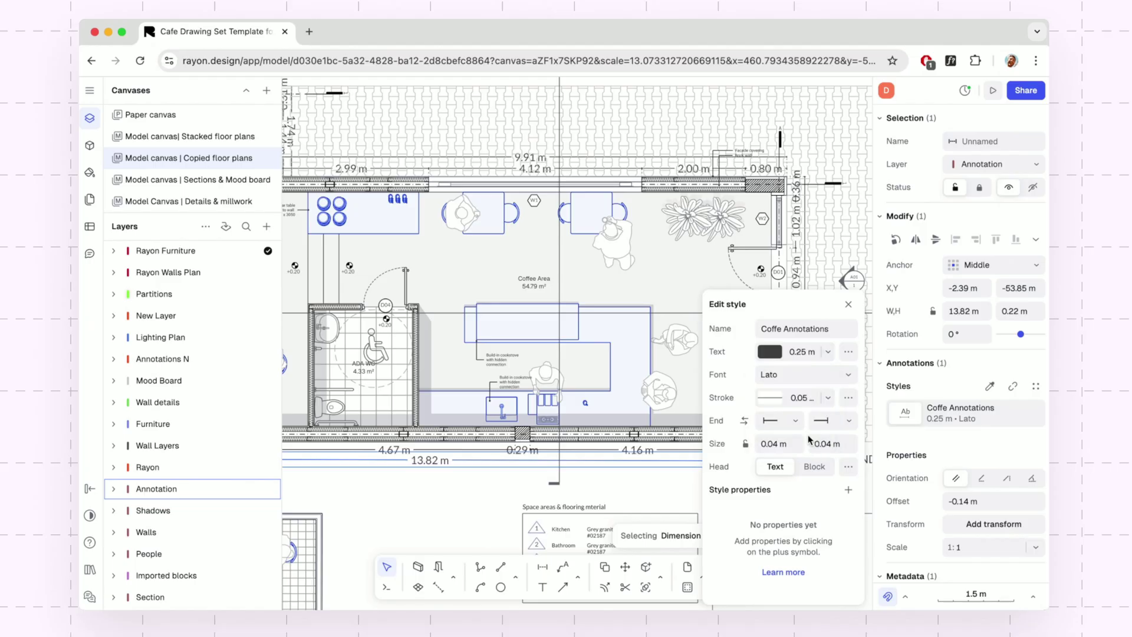
click(849, 304)
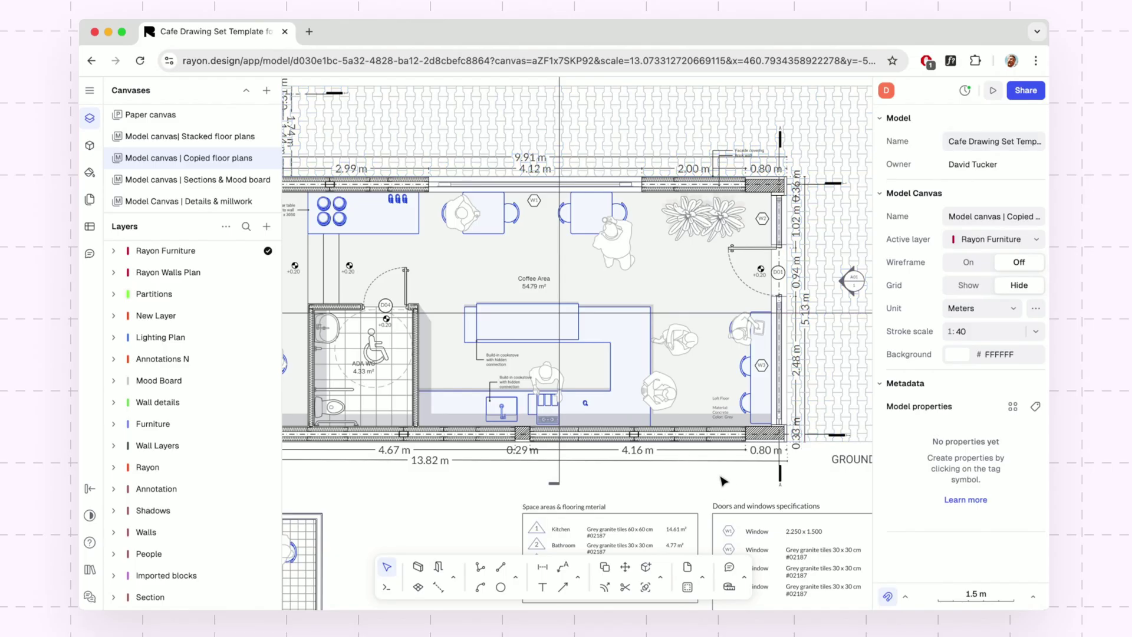
mouse_move(723, 480)
middle_down()
mouse_move(794, 476)
mouse_move(735, 485)
middle_up()
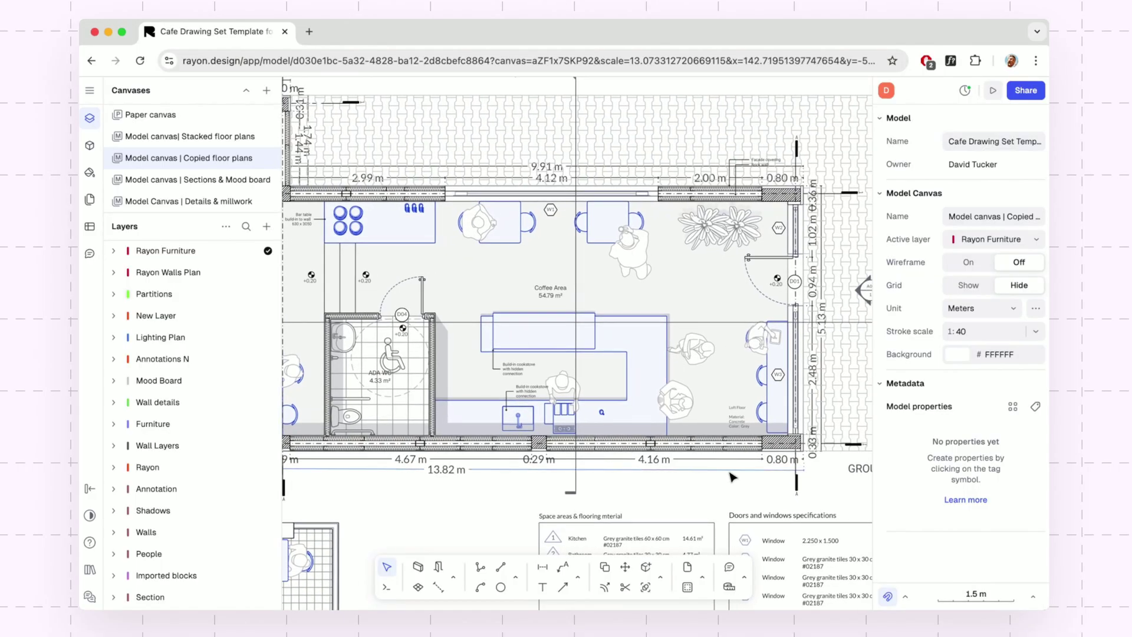
Reset the Coffe Annotations text size to 0.12 m and review its font, stroke and end-cap options.
click(731, 475)
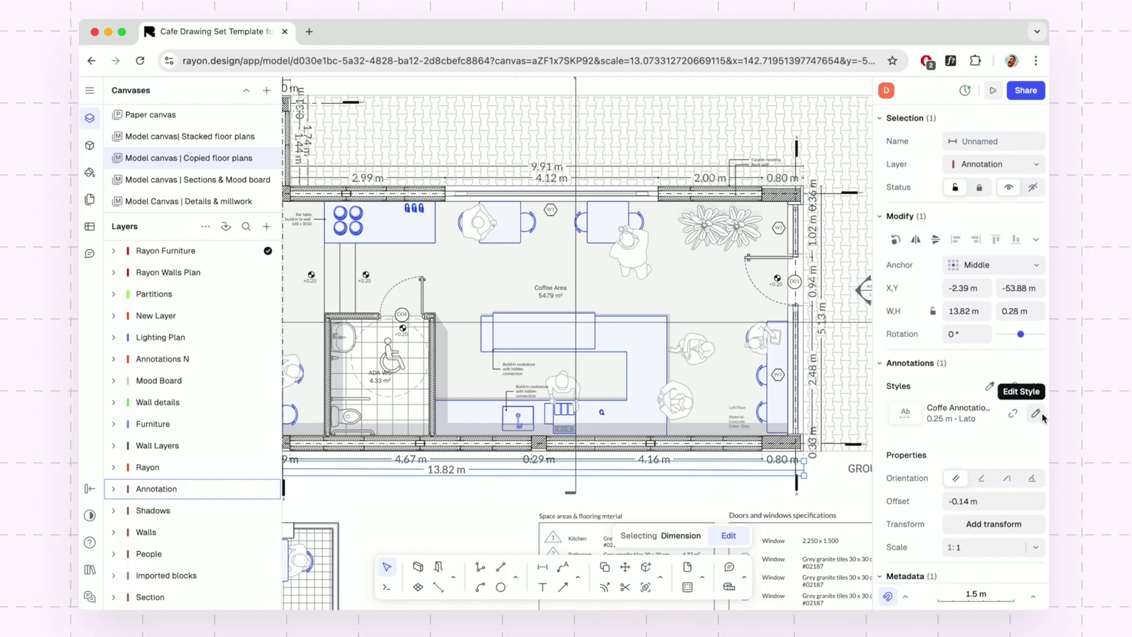
click(1036, 414)
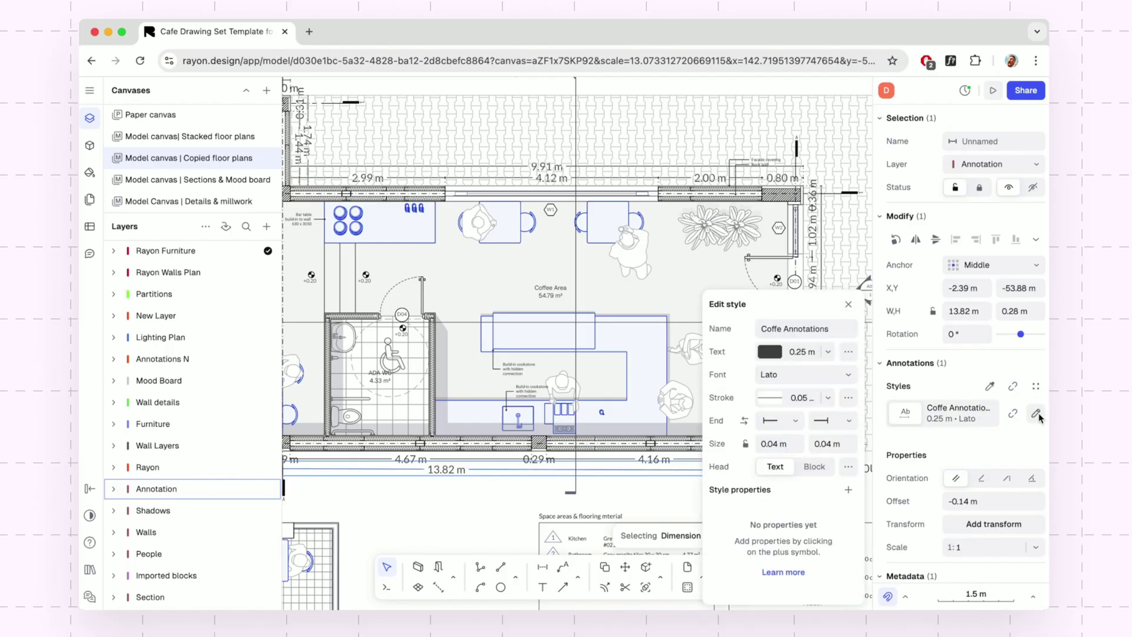
click(811, 352)
text(0.12)
key(Return)
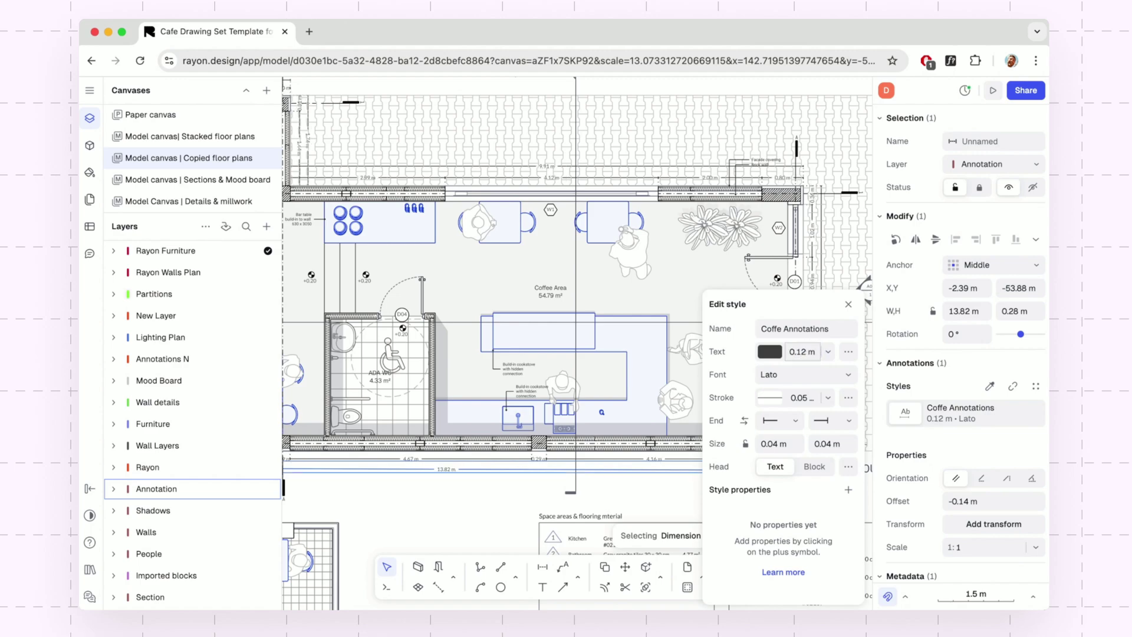
click(831, 374)
key(Escape)
click(829, 398)
click(829, 399)
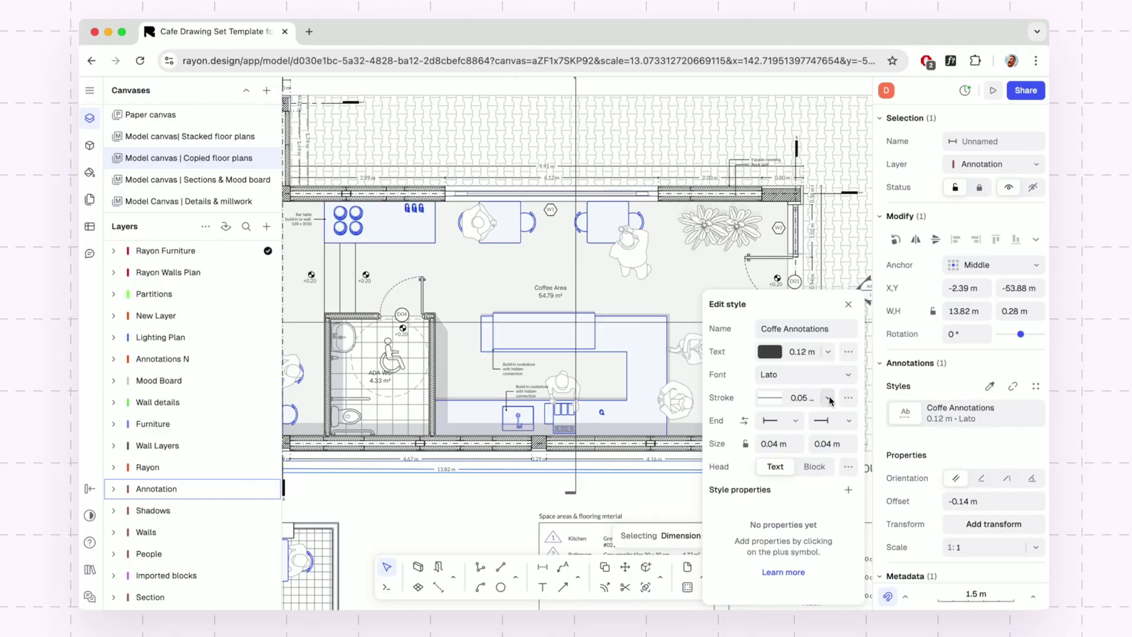
click(850, 423)
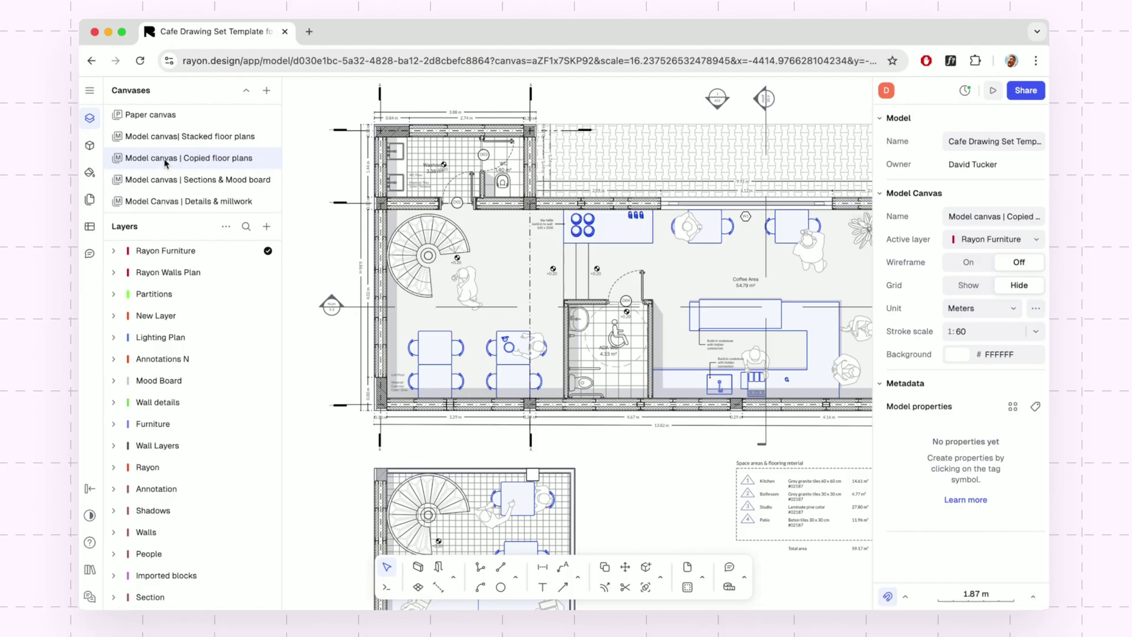
Place a new A3 landscape page in empty space on the Paper canvas.
click(155, 116)
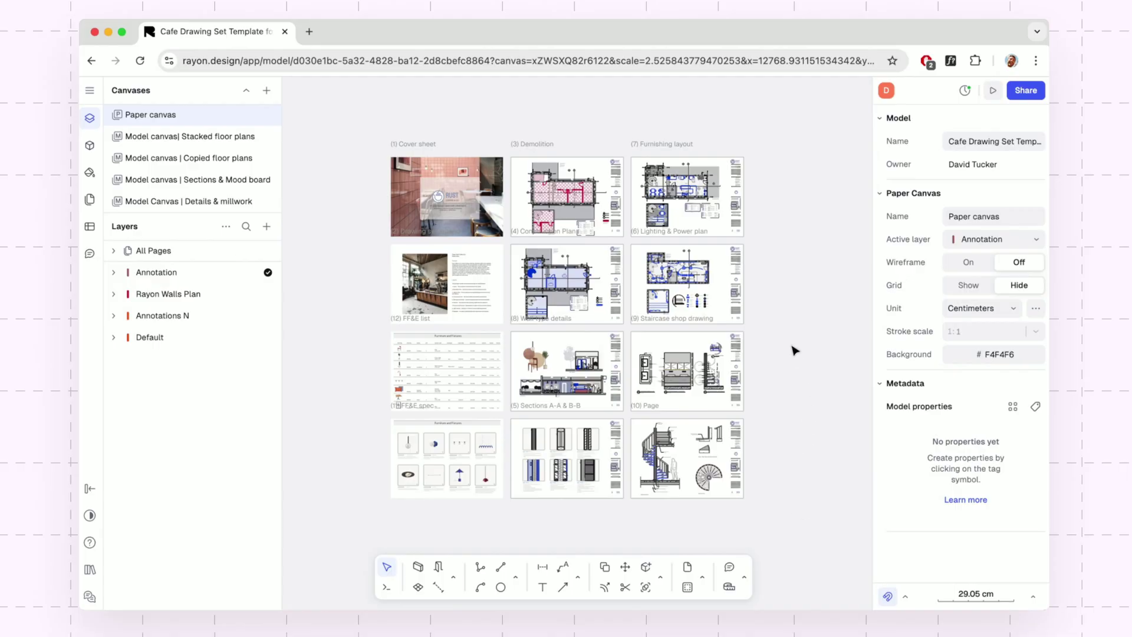
drag(802, 325, 676, 349)
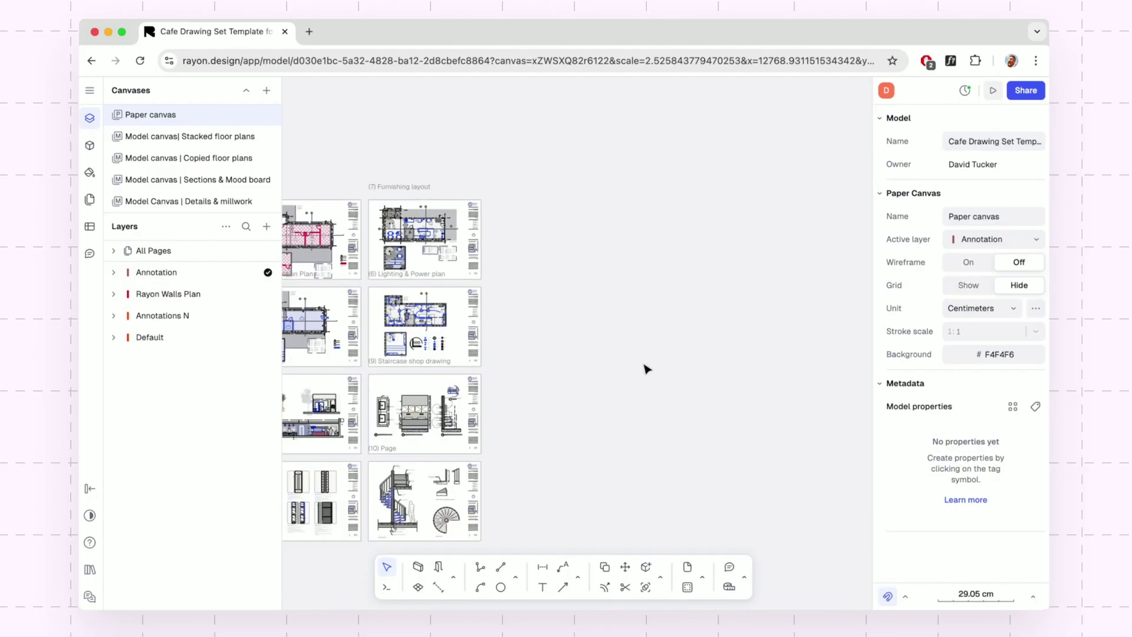
scroll(647, 369, up, 5)
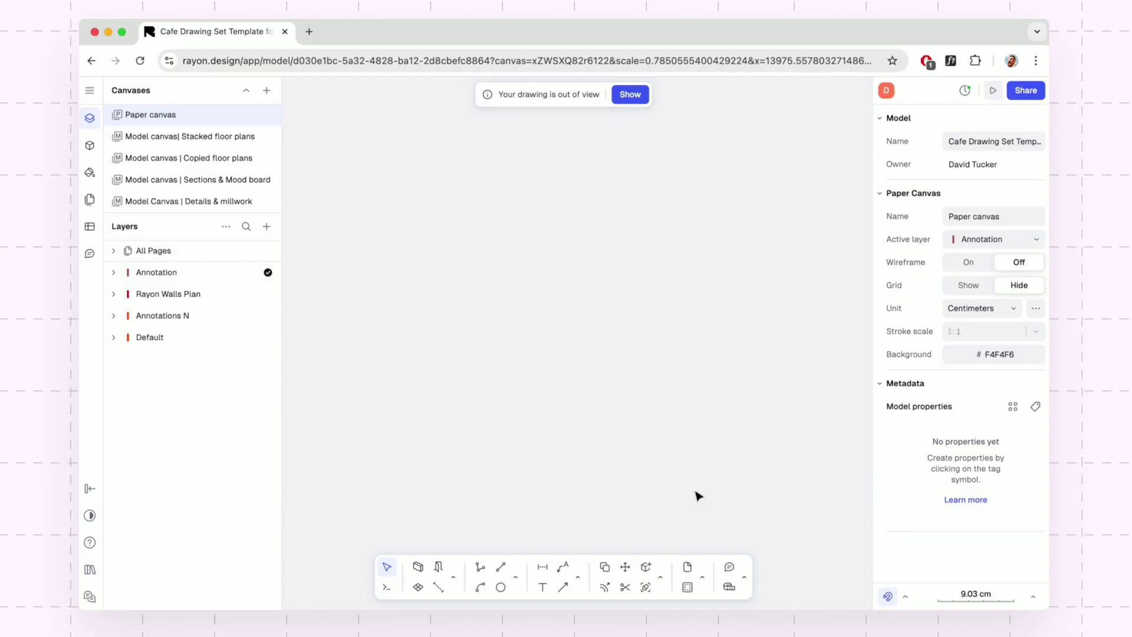
click(693, 567)
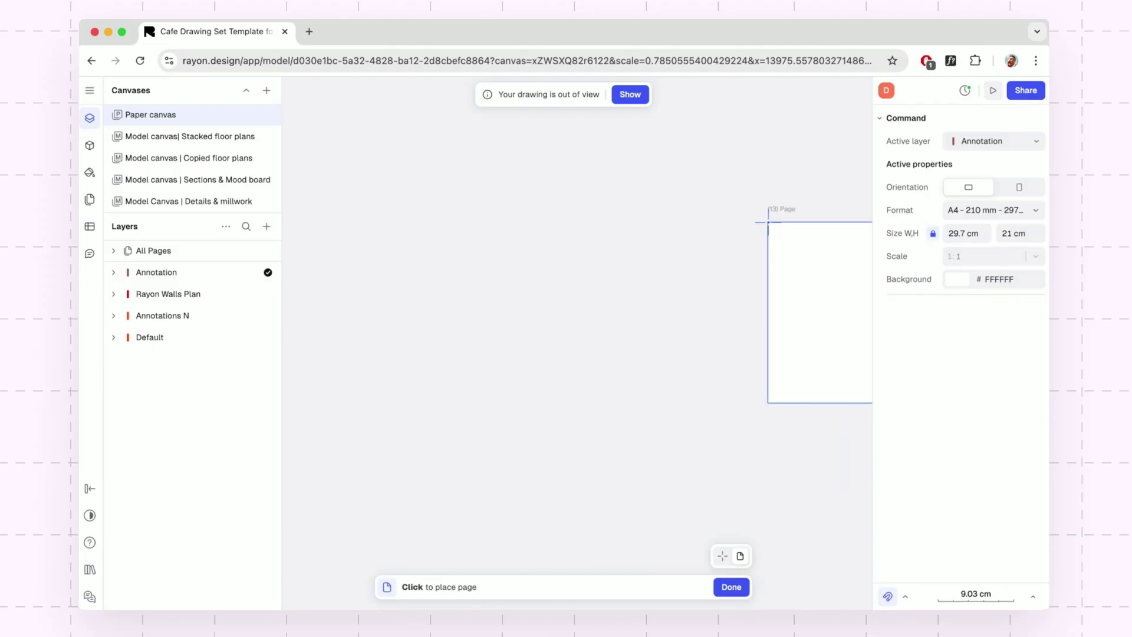
click(1001, 213)
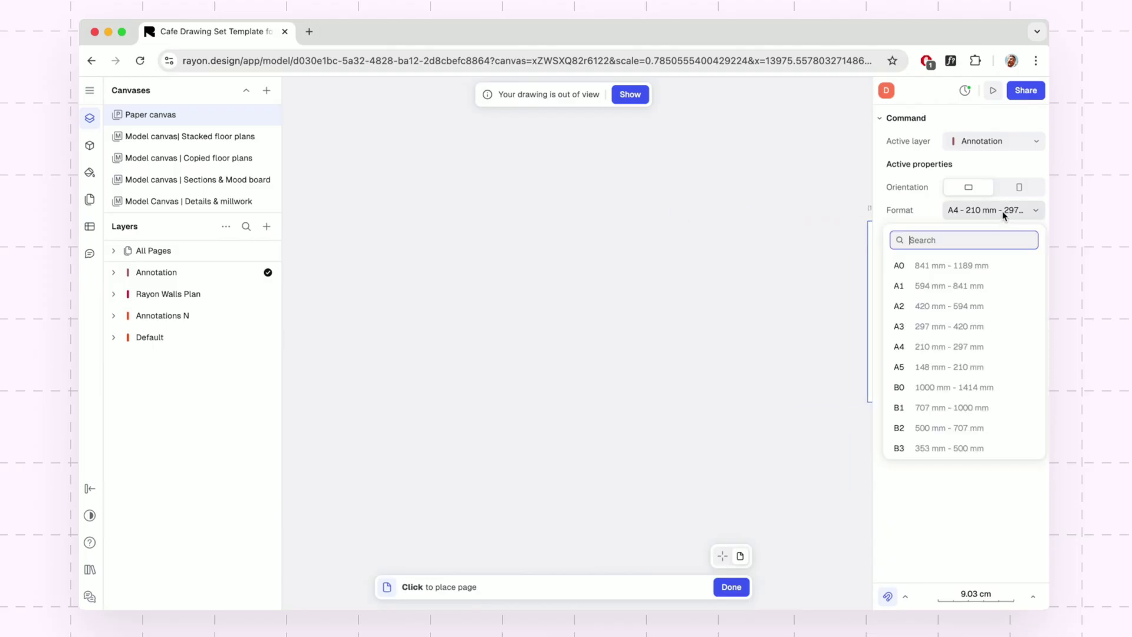
click(951, 326)
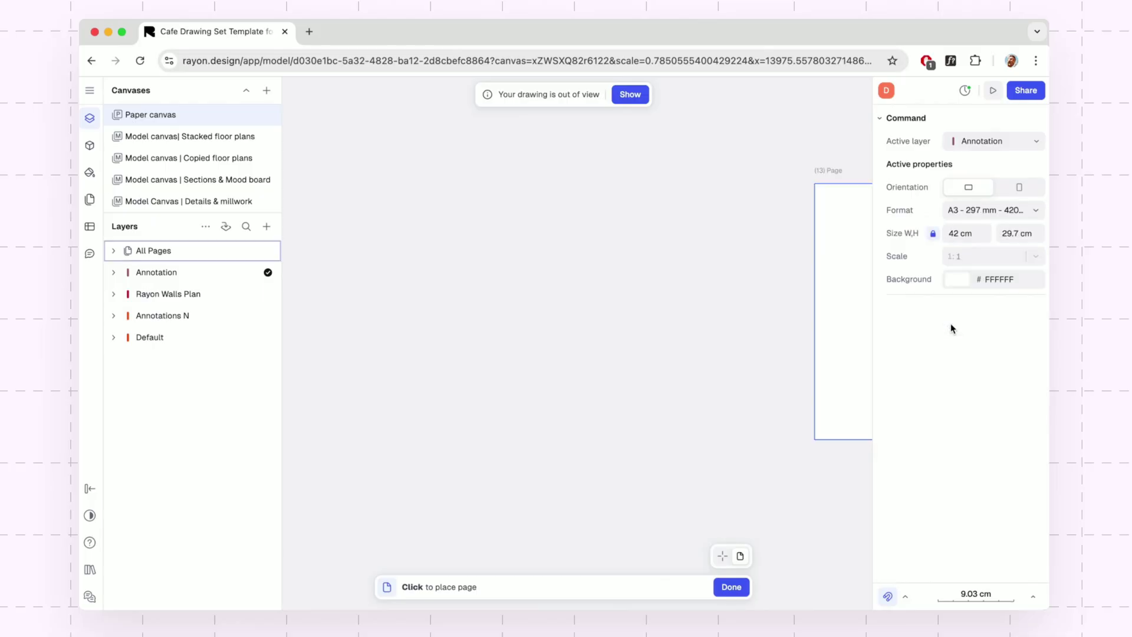
click(399, 215)
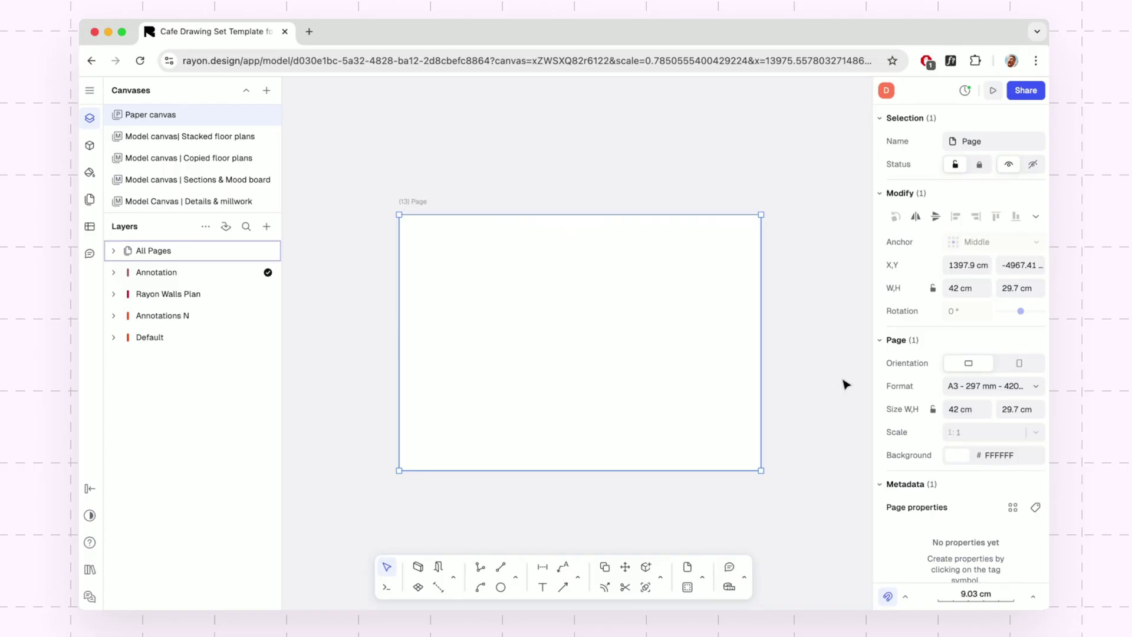
Draw a view frame on page 13 showing the Copied floor plans canvas.
mouse_move(940, 437)
click(688, 588)
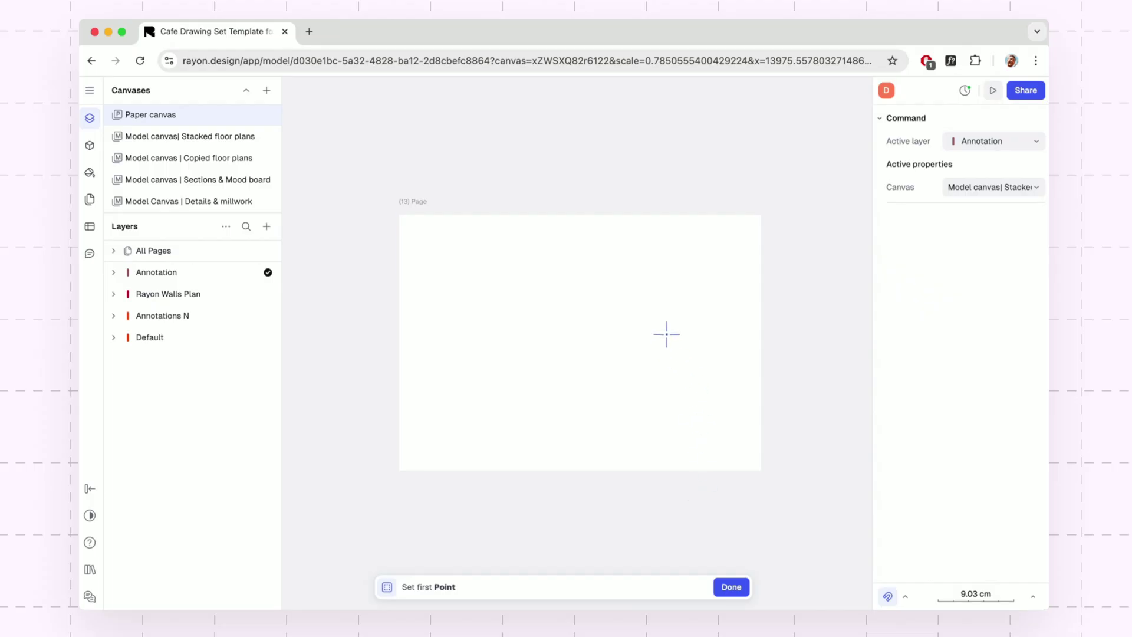
click(681, 265)
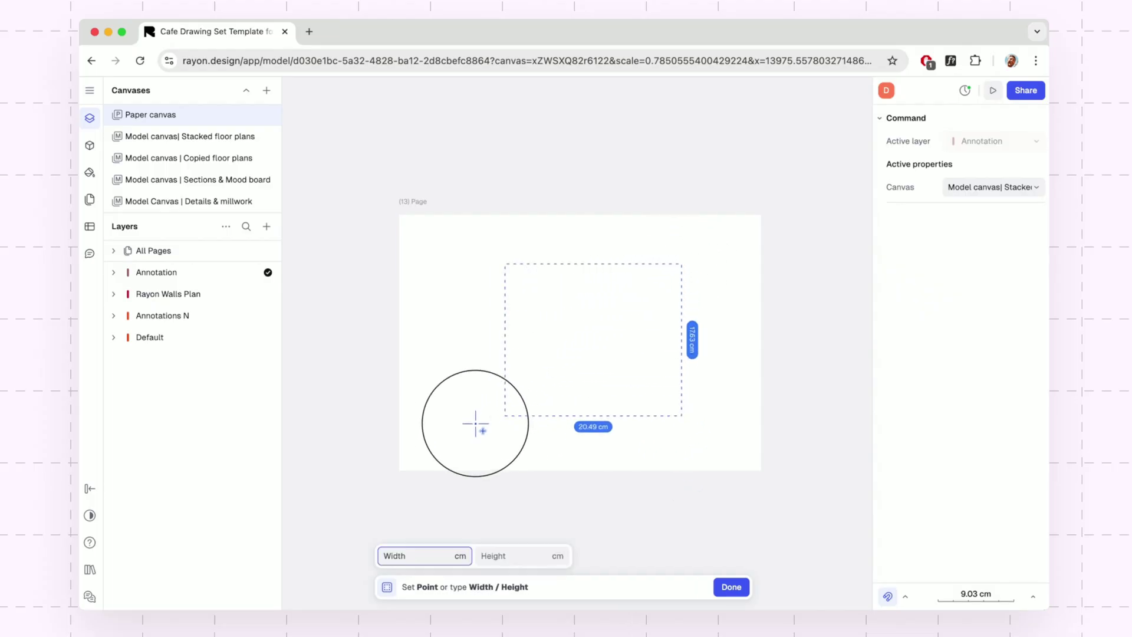
click(426, 431)
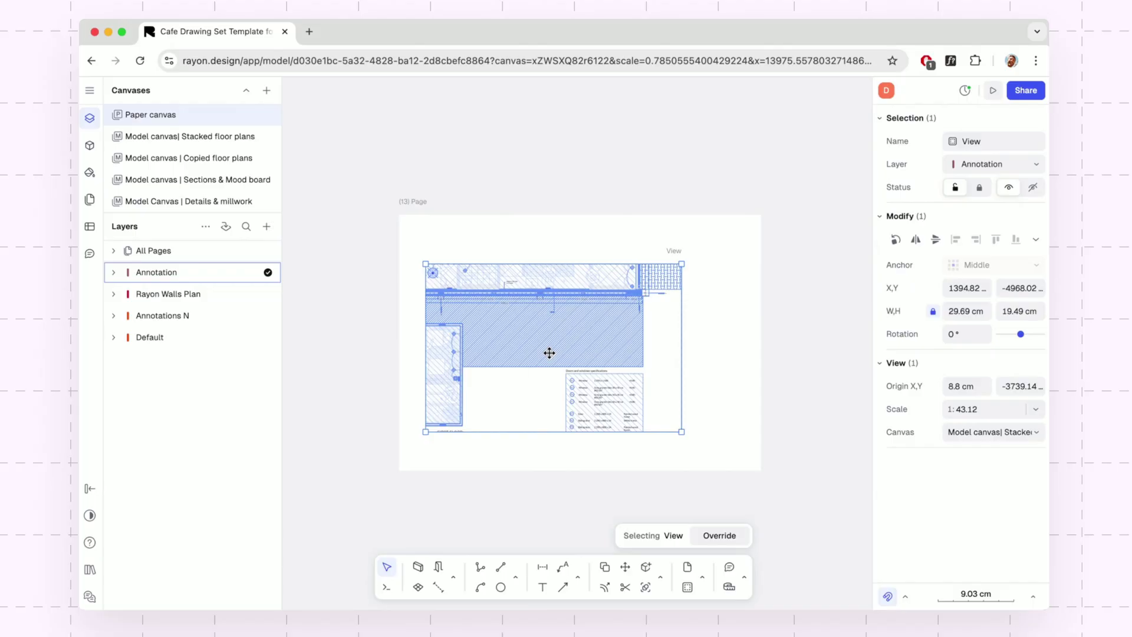
double_click(549, 352)
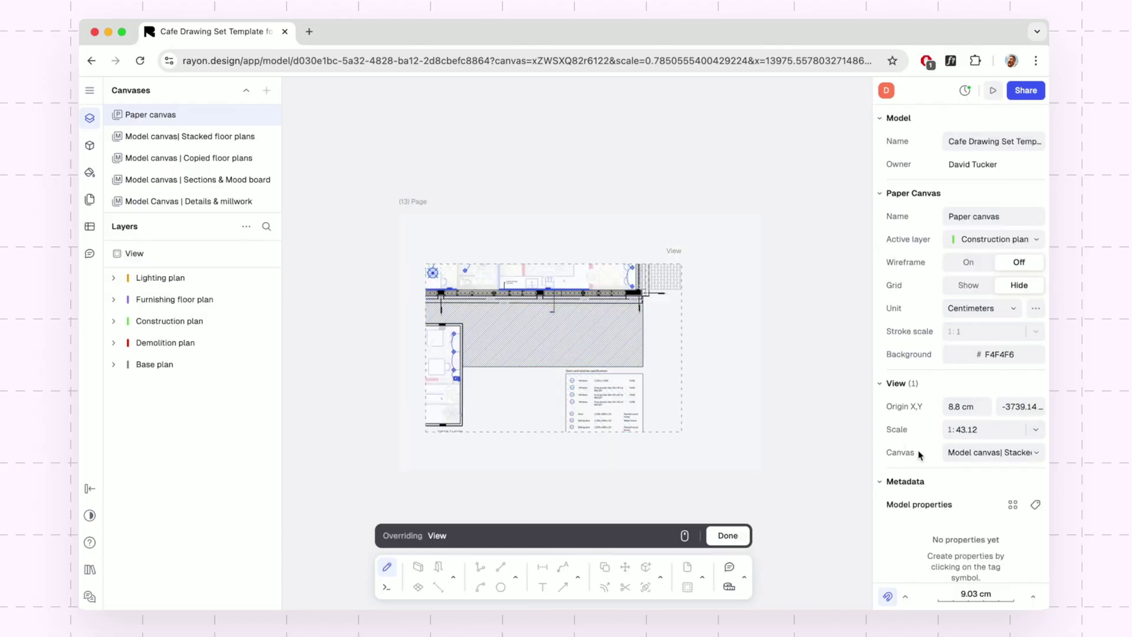
click(977, 457)
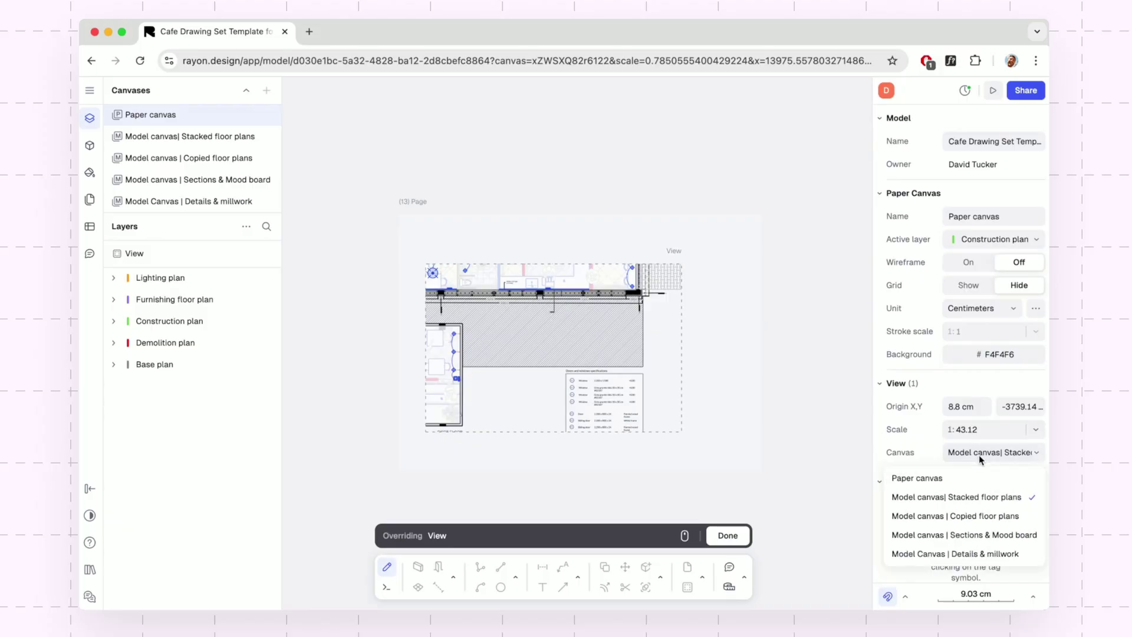
click(982, 518)
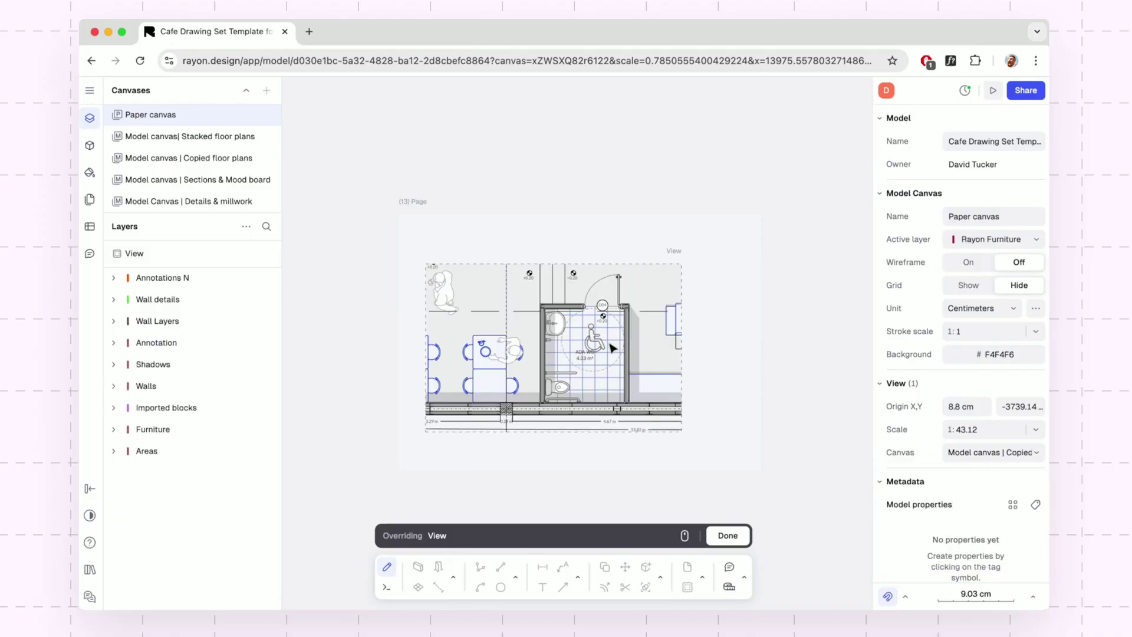
Select Zone 12 and set the view scale to 1:60.
click(601, 361)
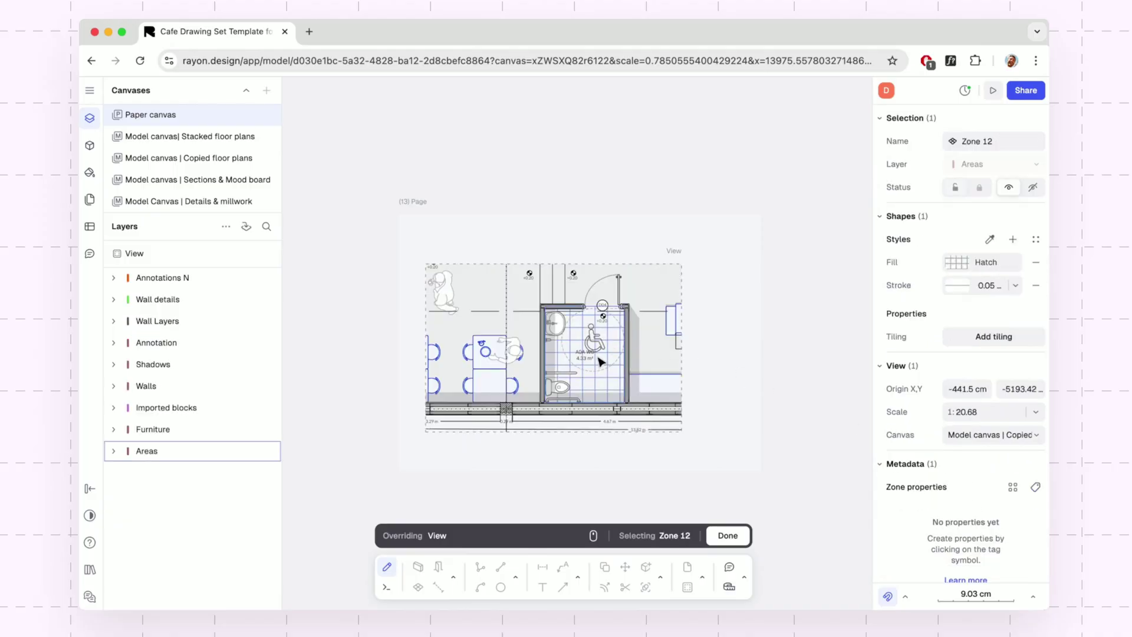
click(998, 418)
text(60)
key(Return)
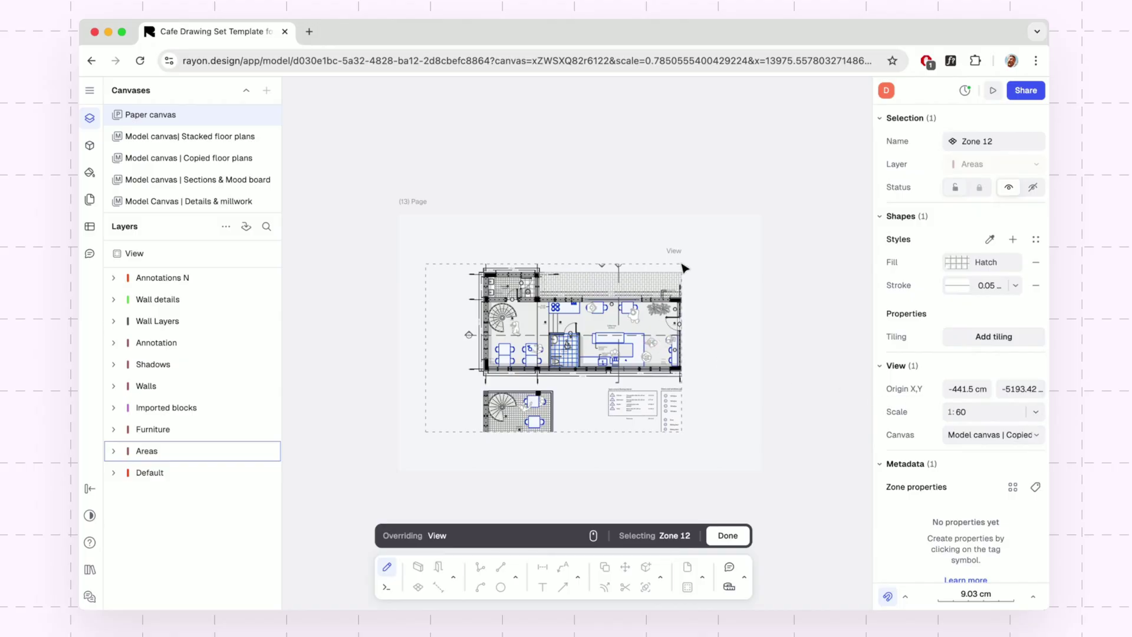
Resize the view frame to about 30.39 × 19.94 cm and shift the plan within it.
key(Escape)
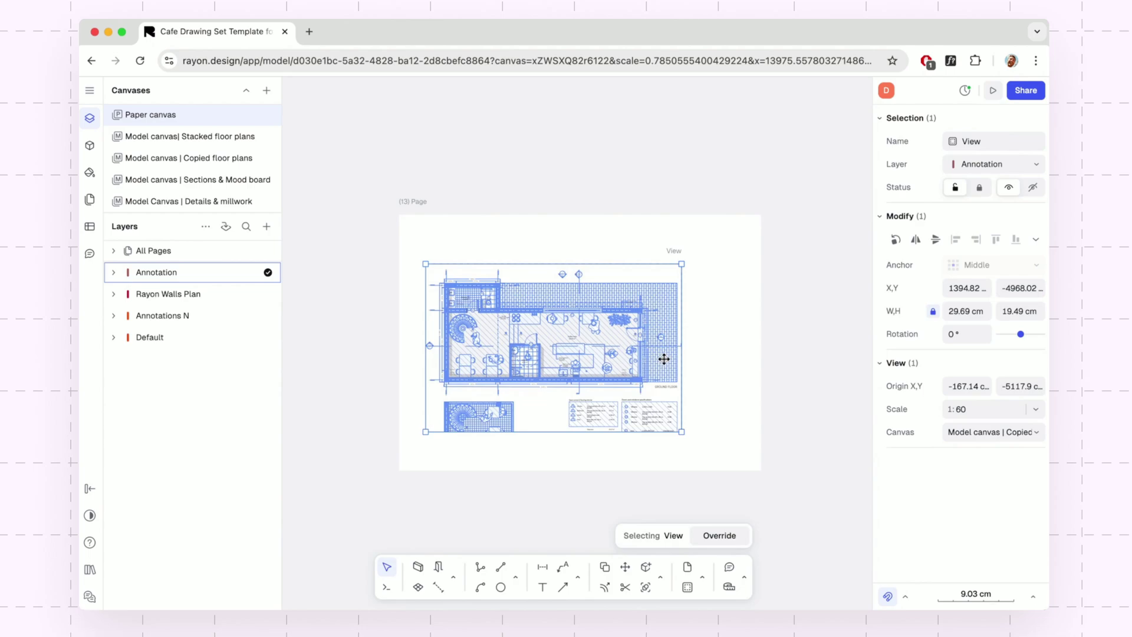
drag(682, 263, 719, 240)
double_click(647, 324)
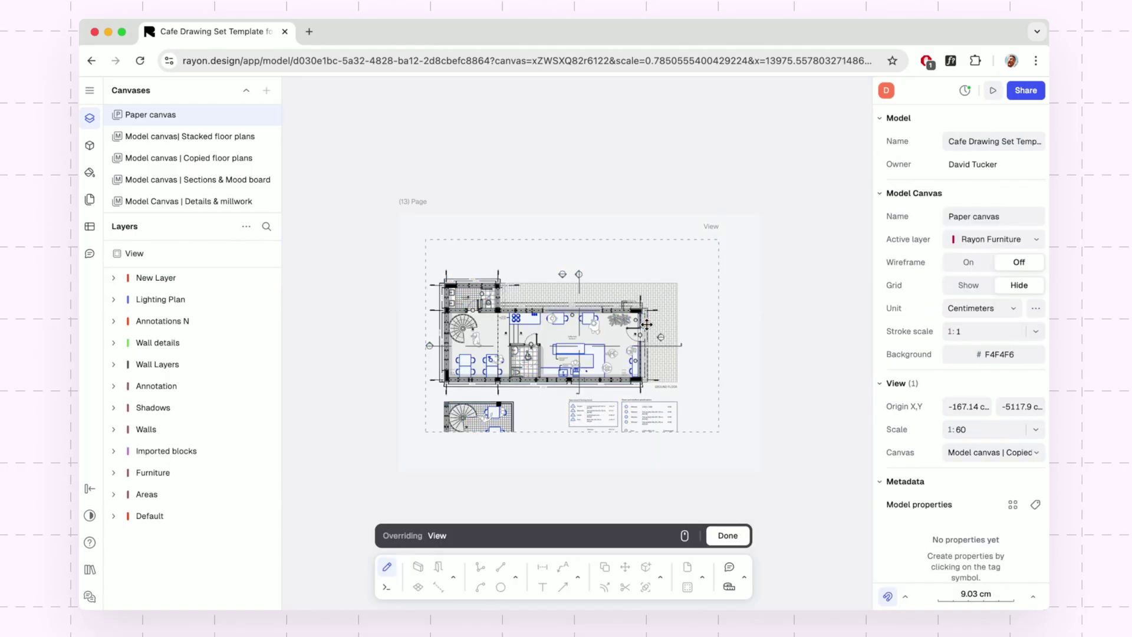
drag(626, 332, 633, 319)
Copy the title block from the top-left sheet onto the Furnishing layout sheet.
click(839, 214)
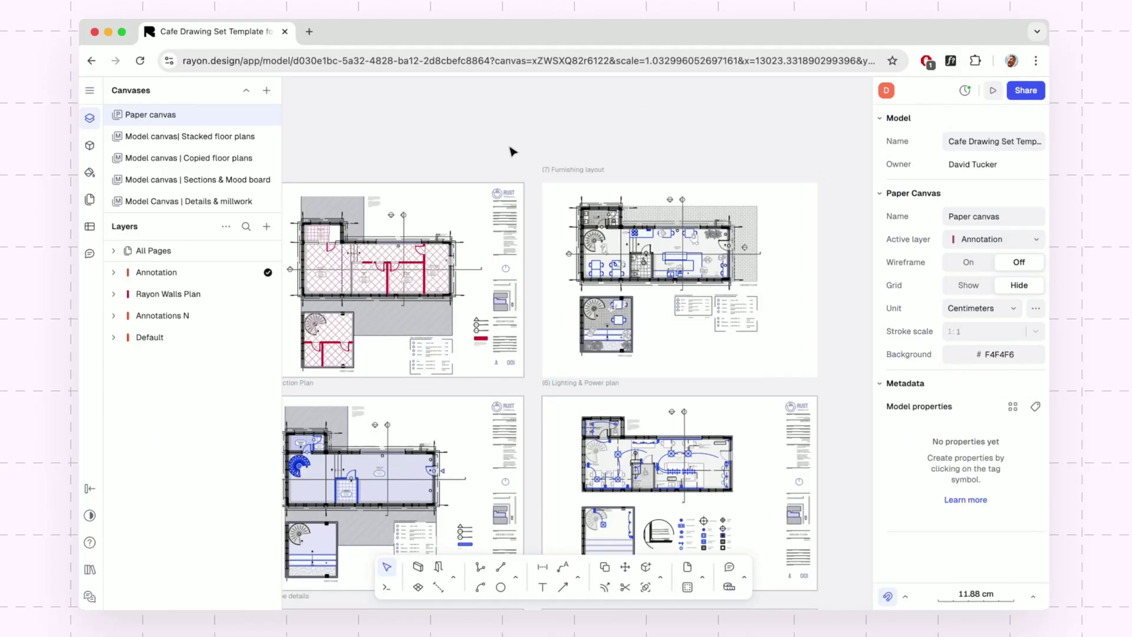
click(507, 217)
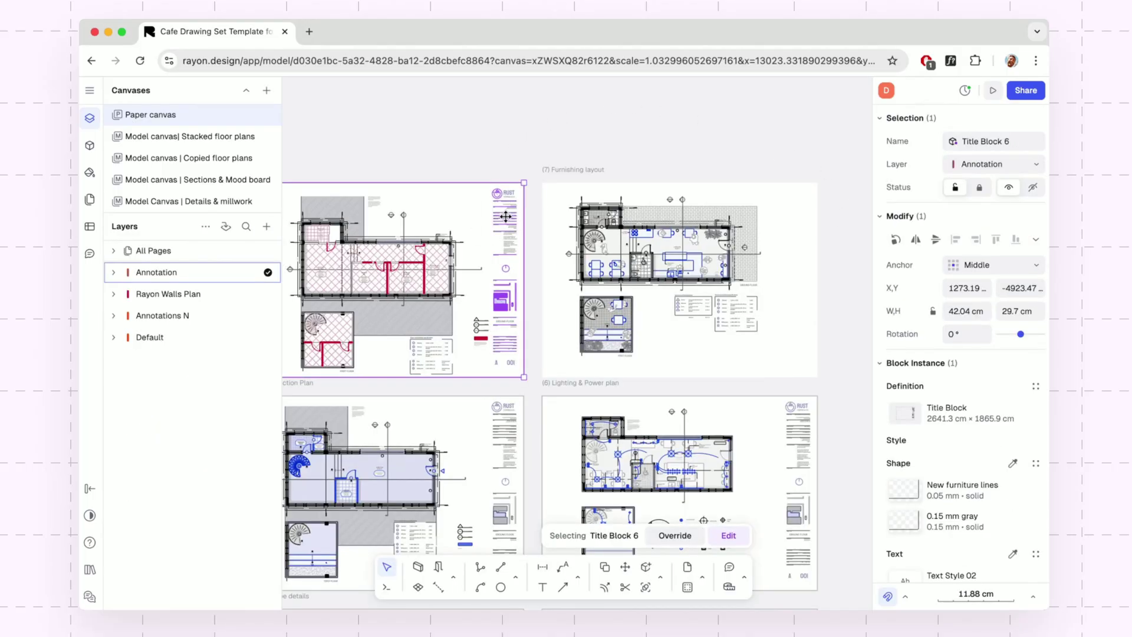
drag(506, 217, 803, 217)
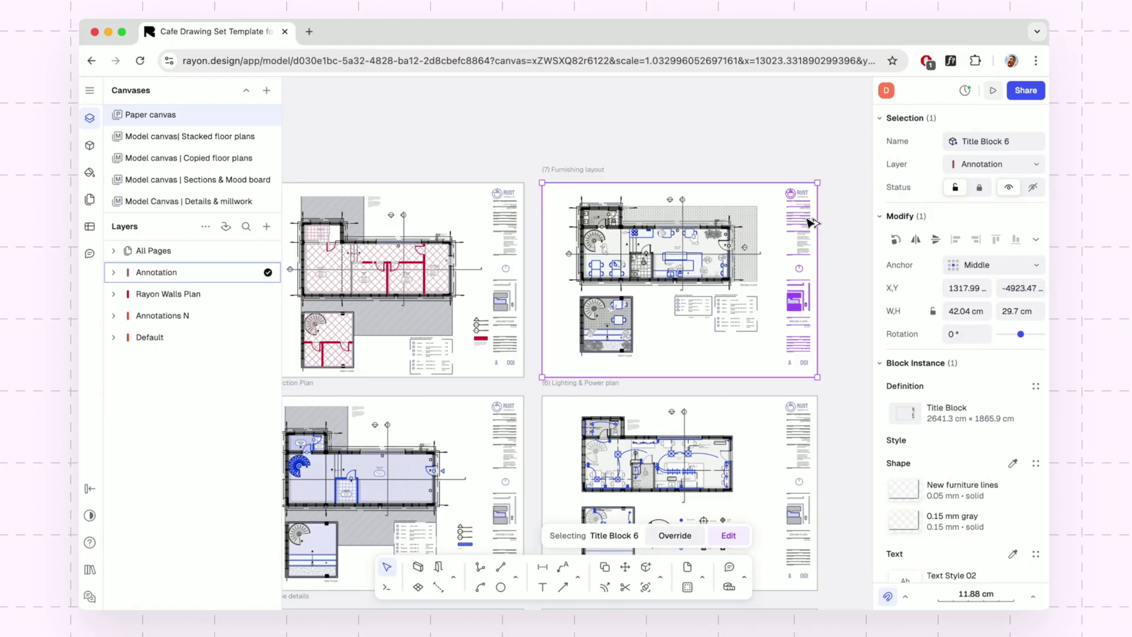
click(779, 162)
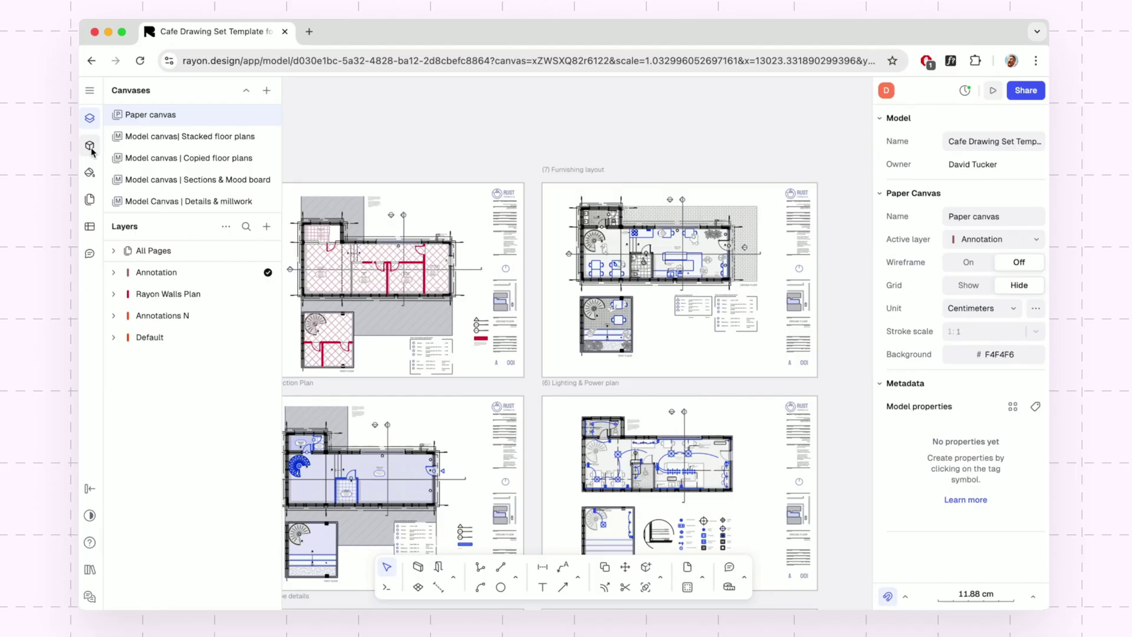
Search the block library for 'Title Block' and jump to the sheet that uses it.
click(90, 148)
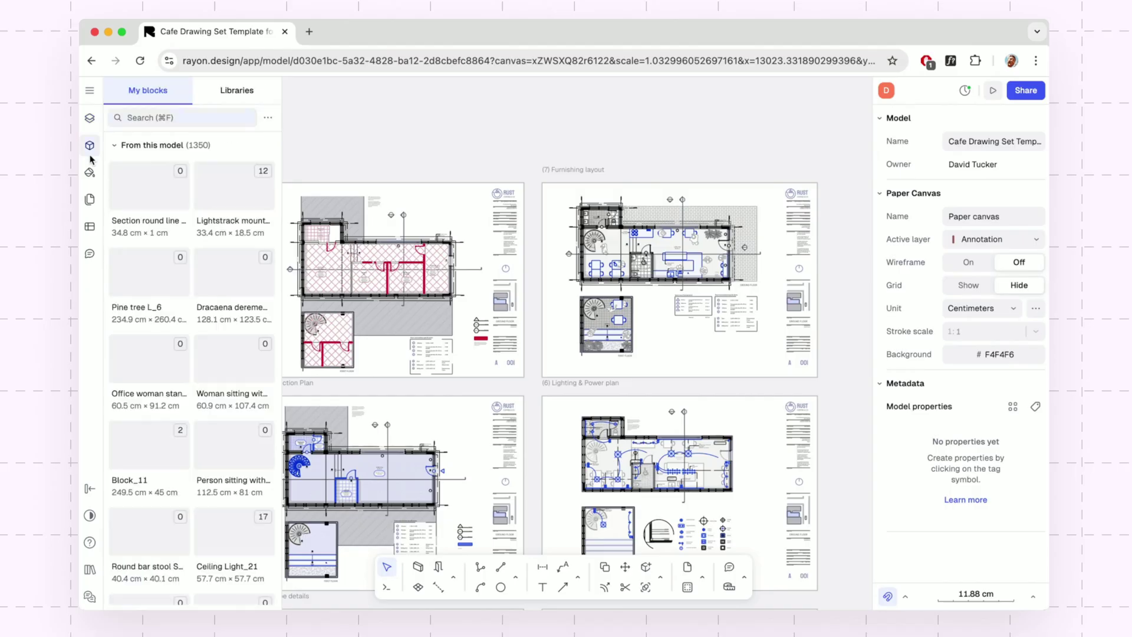
click(134, 121)
text(Title B)
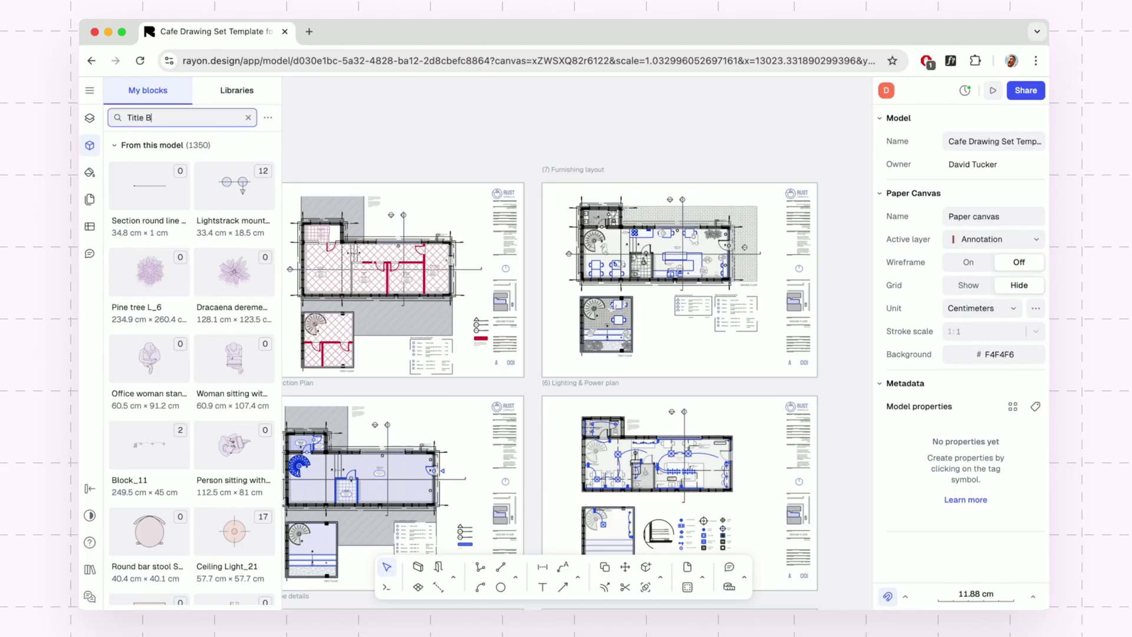
text(lock)
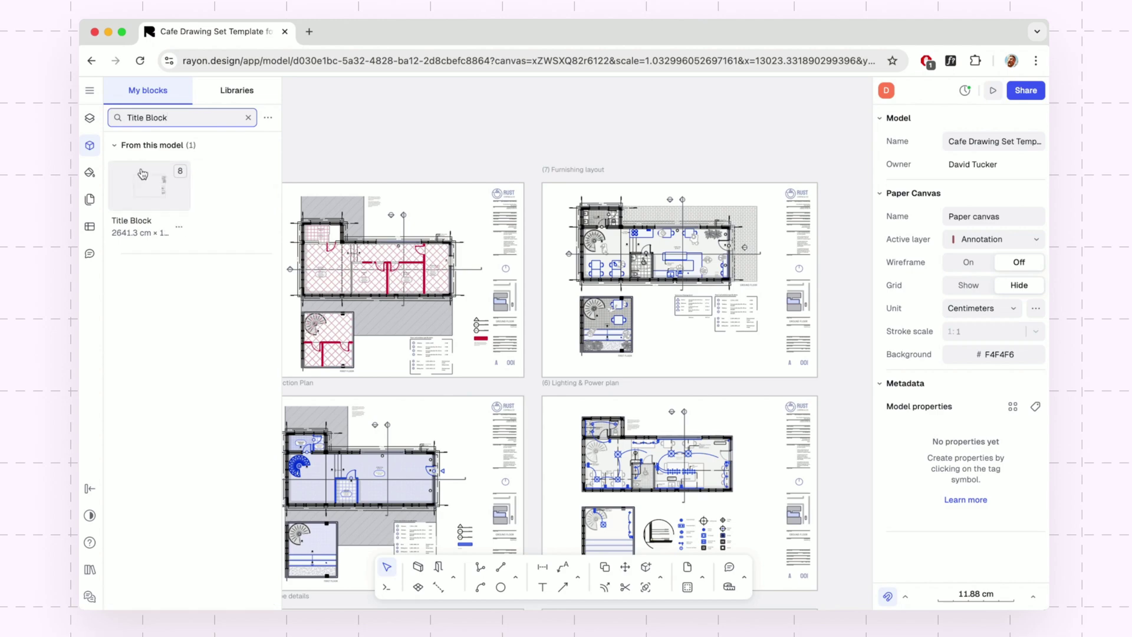
double_click(149, 187)
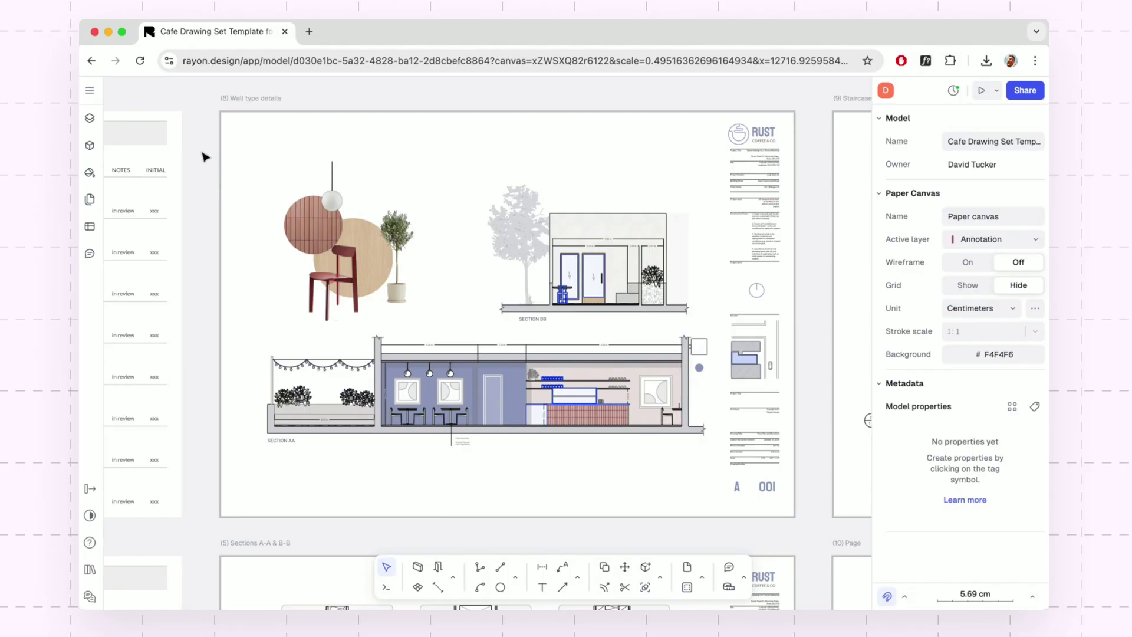
Import the sera-bar-stool jpg photo onto the Wall type details sheet.
click(89, 91)
mouse_move(144, 177)
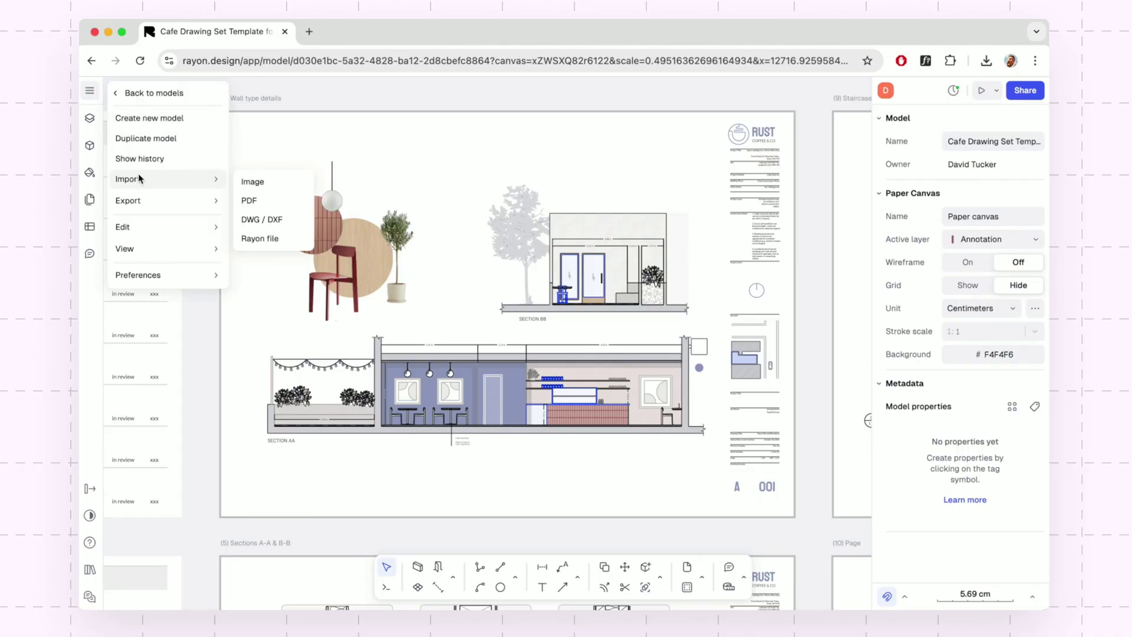
click(249, 180)
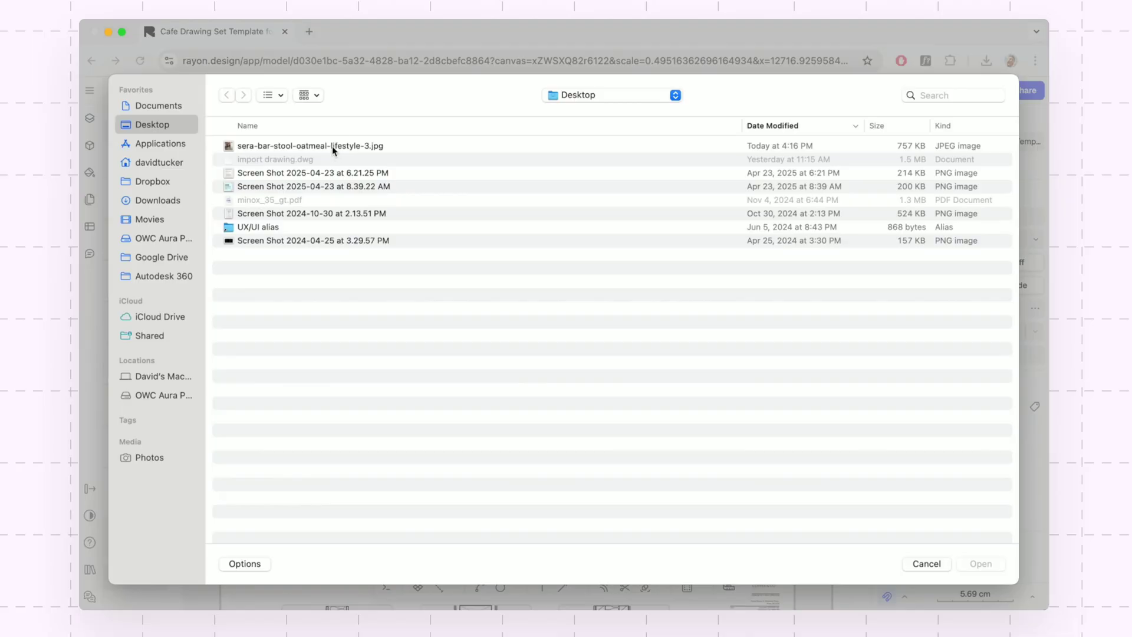
click(332, 149)
key(Return)
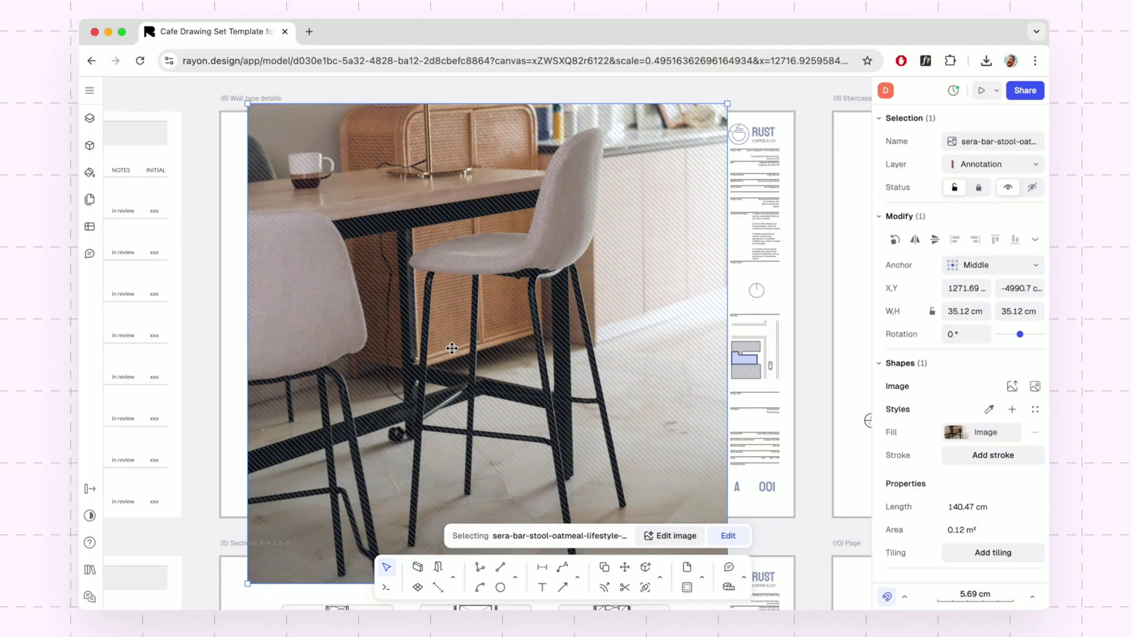
Upscale the bar stool photo and shrink it to a 6.28 cm square above the collage.
click(670, 534)
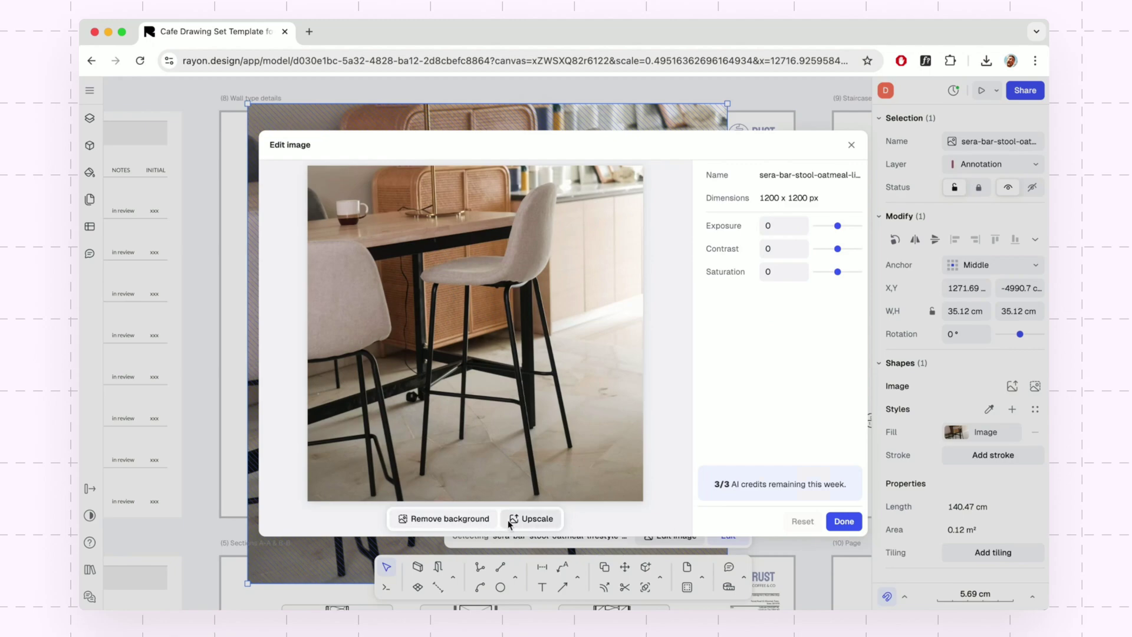
click(547, 524)
click(842, 522)
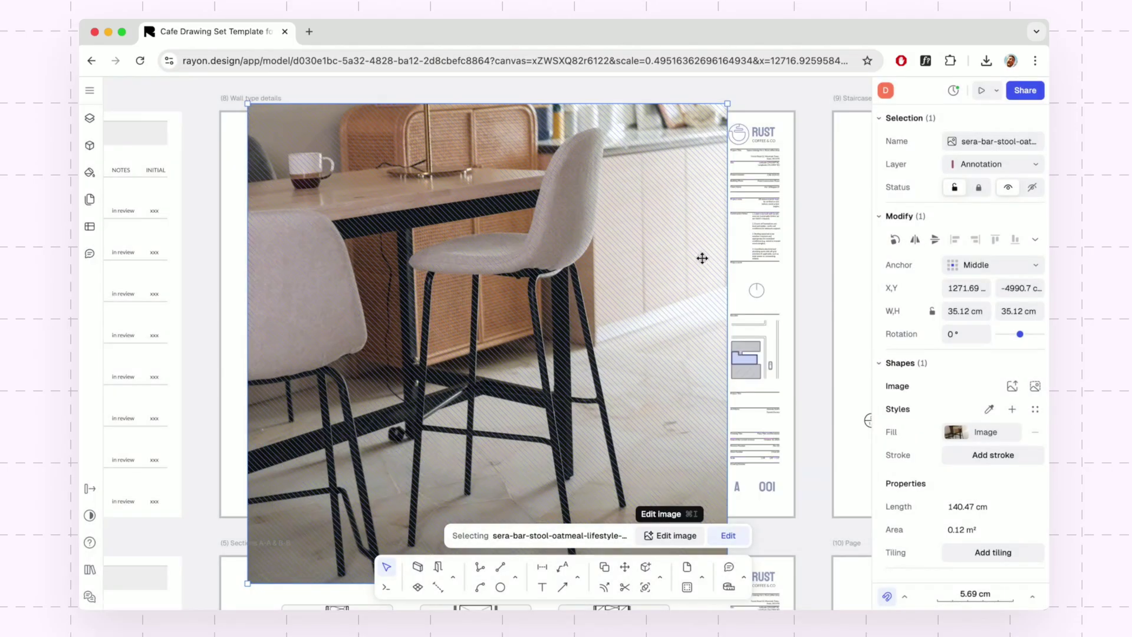
mouse_move(730, 101)
mouse_down()
mouse_move(466, 401)
mouse_move(416, 476)
mouse_move(357, 528)
mouse_move(365, 385)
mouse_move(440, 122)
mouse_move(433, 133)
mouse_up()
click(495, 94)
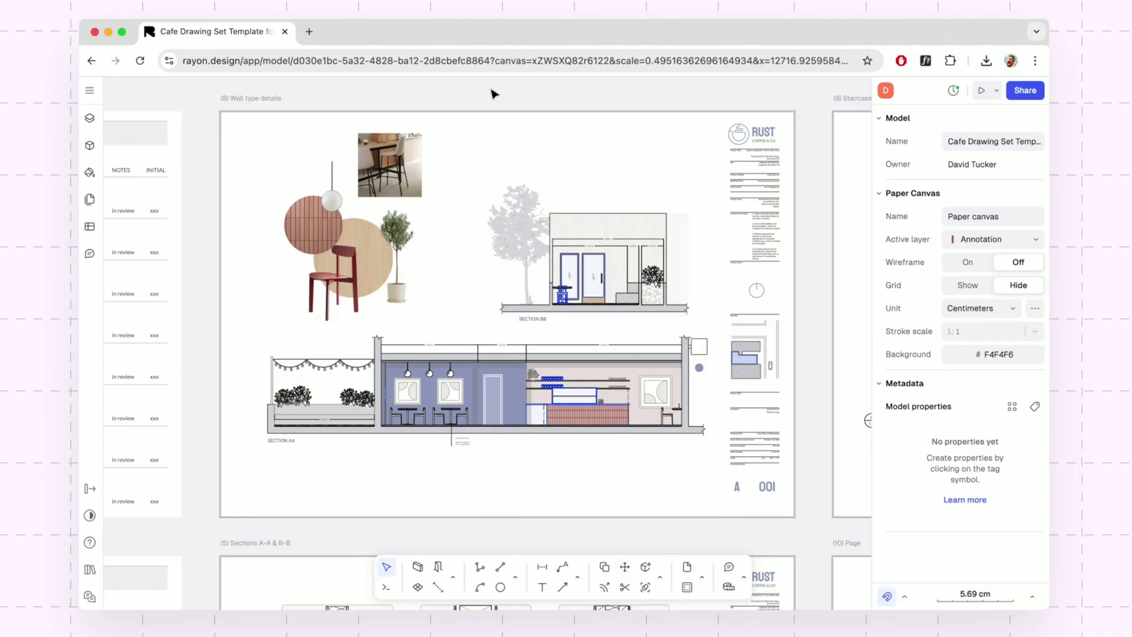
Fit all sheets in view and browse the Pages list to present from the cover.
key(shift+1)
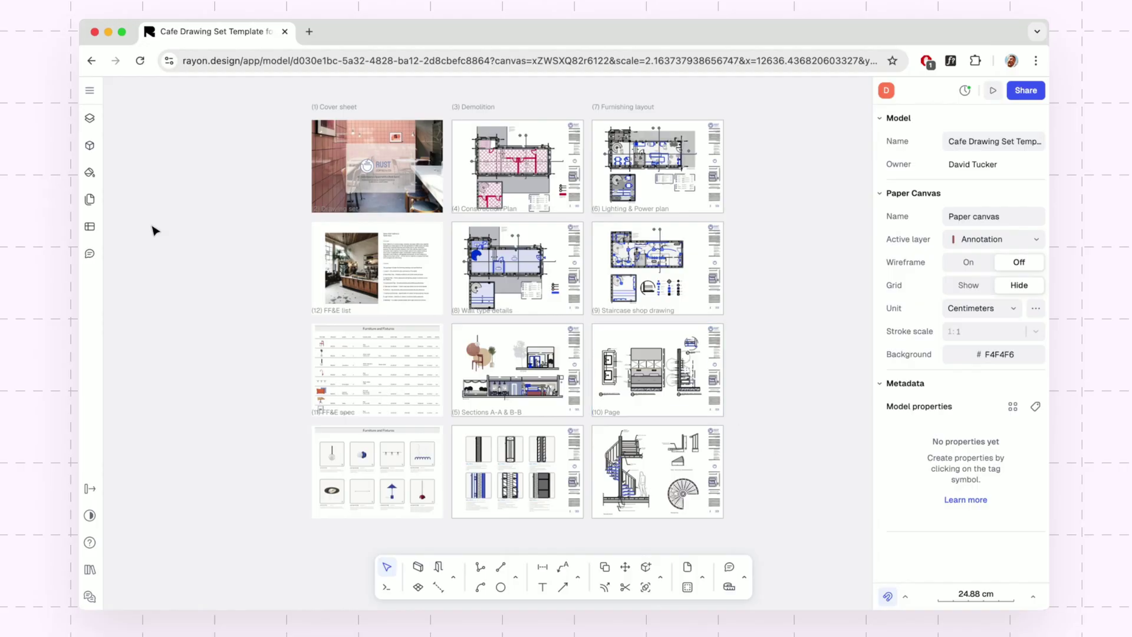
click(87, 200)
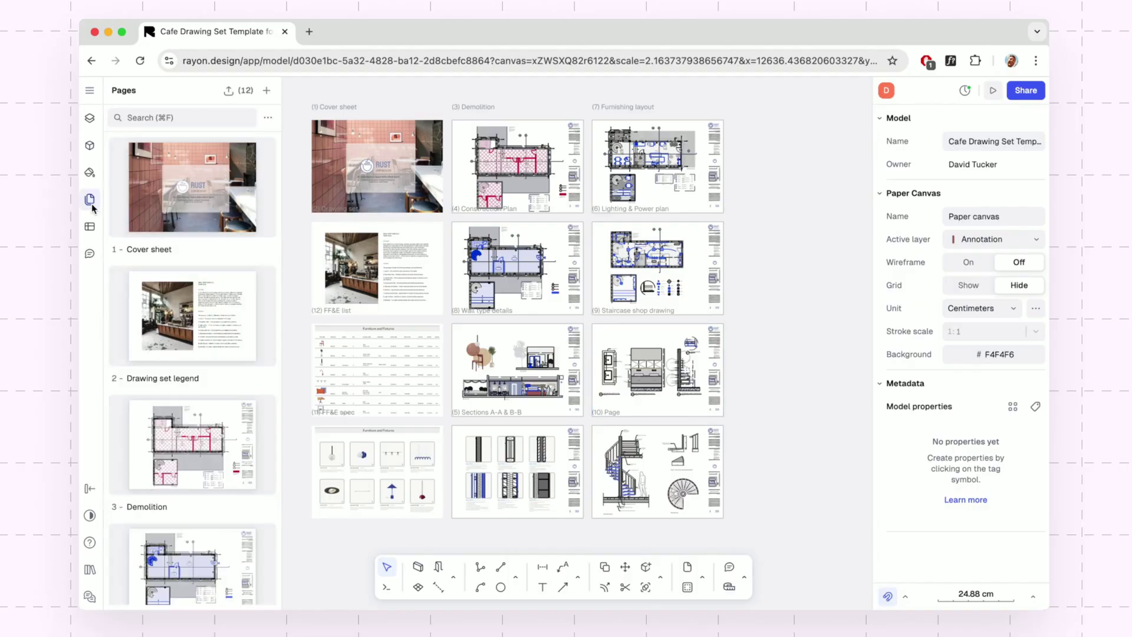
scroll(206, 254, down, 5)
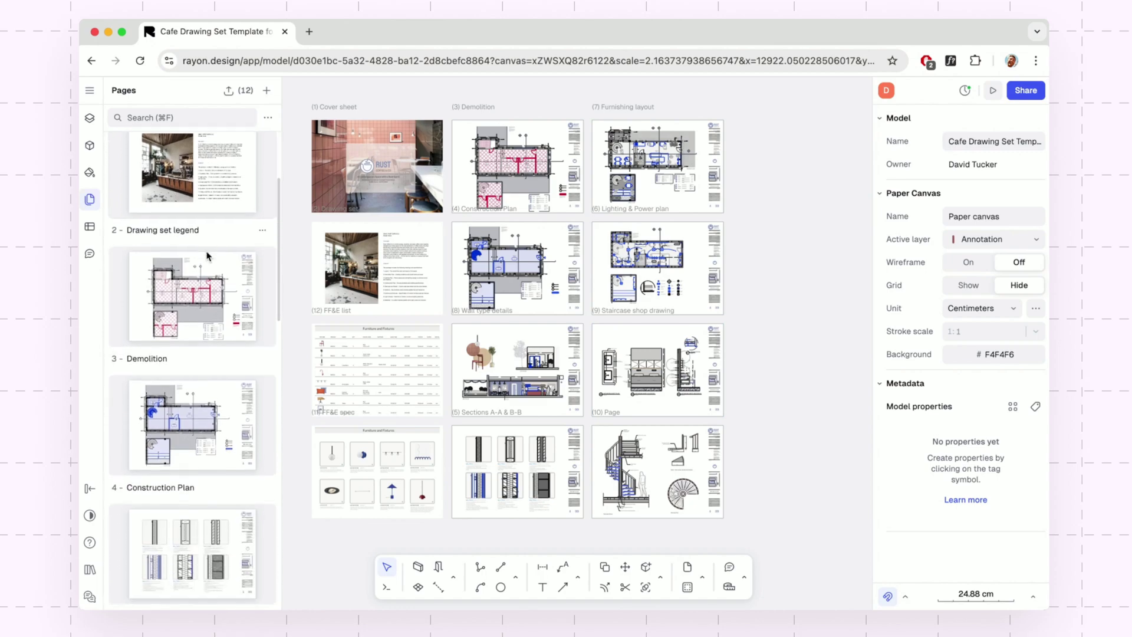
scroll(208, 258, down, 4)
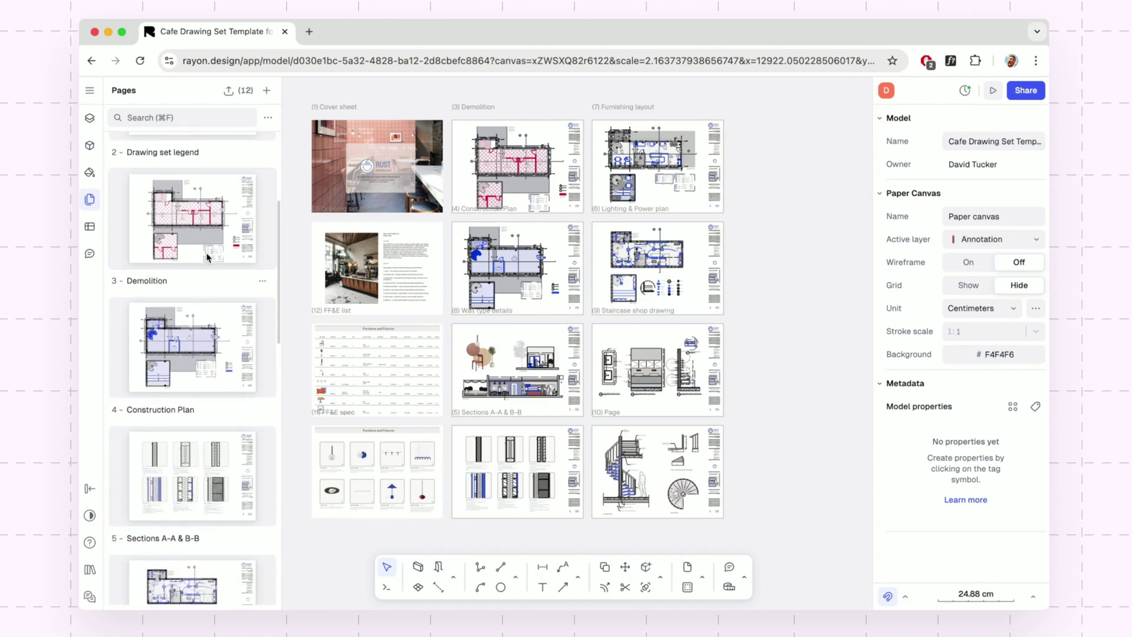
scroll(208, 258, up, 9)
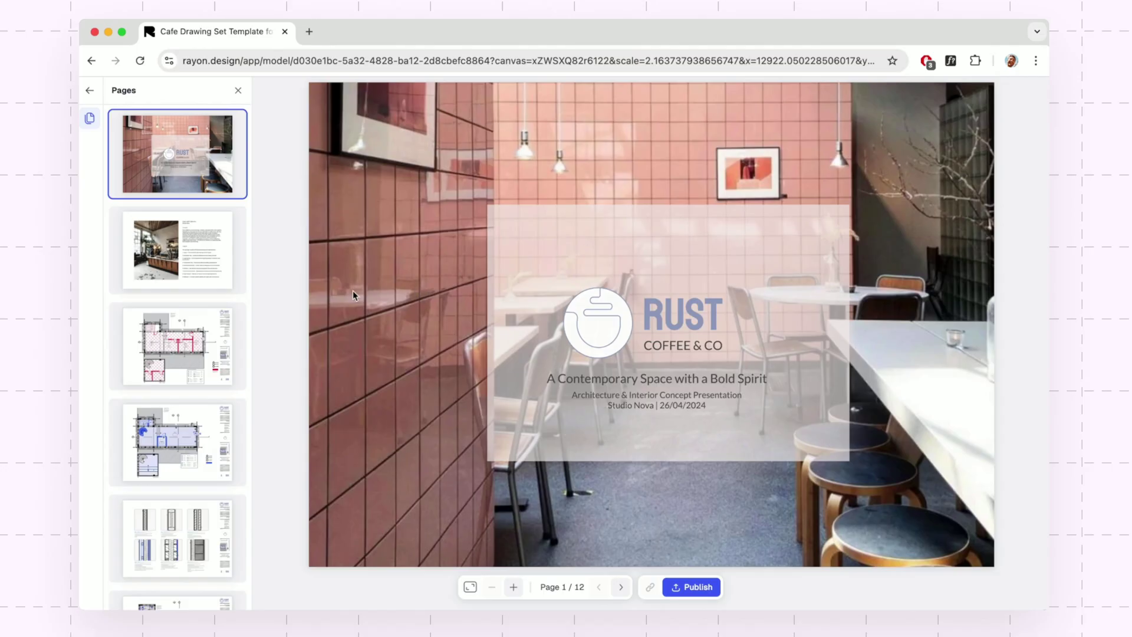
Advance the presentation to page 3, the Demolition sheet, and copy its share link.
click(177, 250)
click(216, 355)
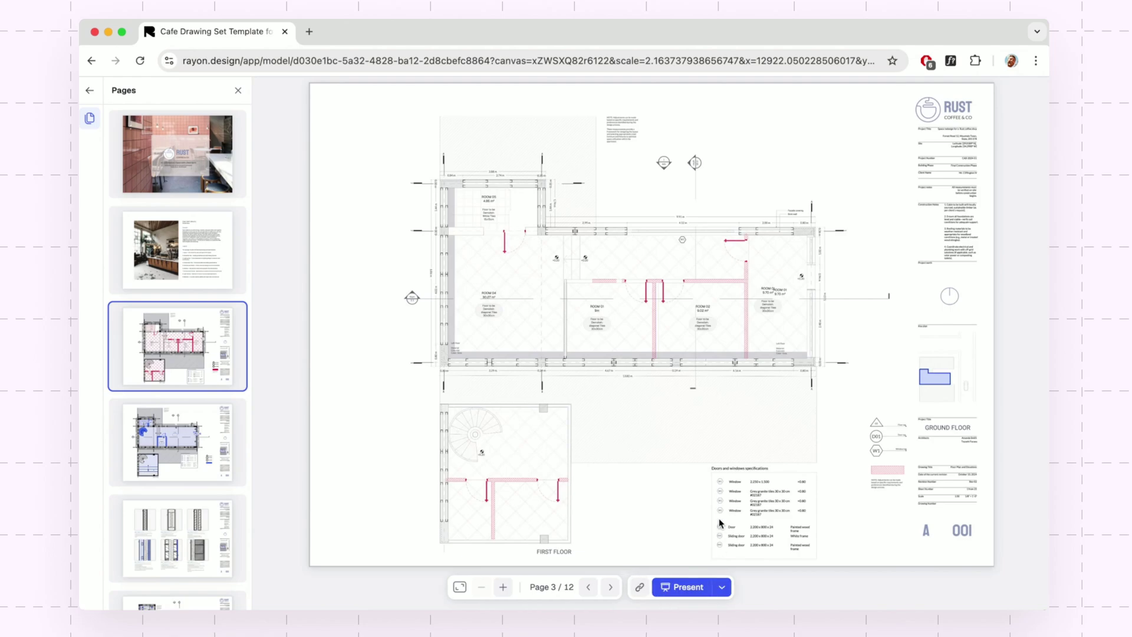
click(640, 587)
Paste the copied presentation link into a new Chrome tab and load it.
click(309, 32)
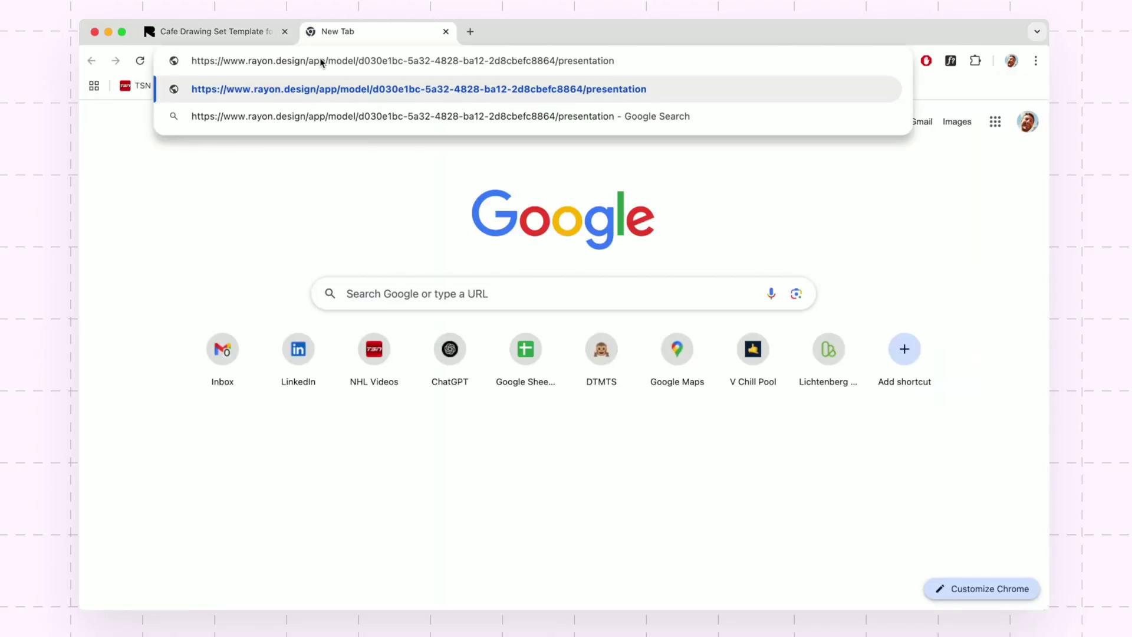
key(Return)
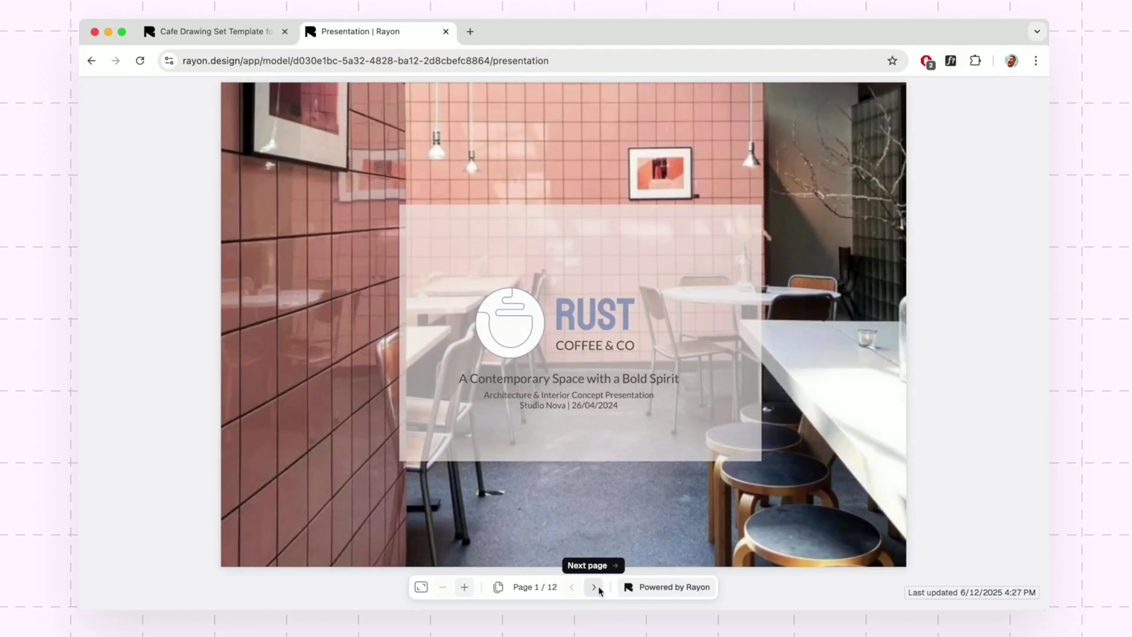
Advance the presentation past the cover and concept pages to page 3 of 12, the ground-floor plan.
click(597, 589)
click(595, 587)
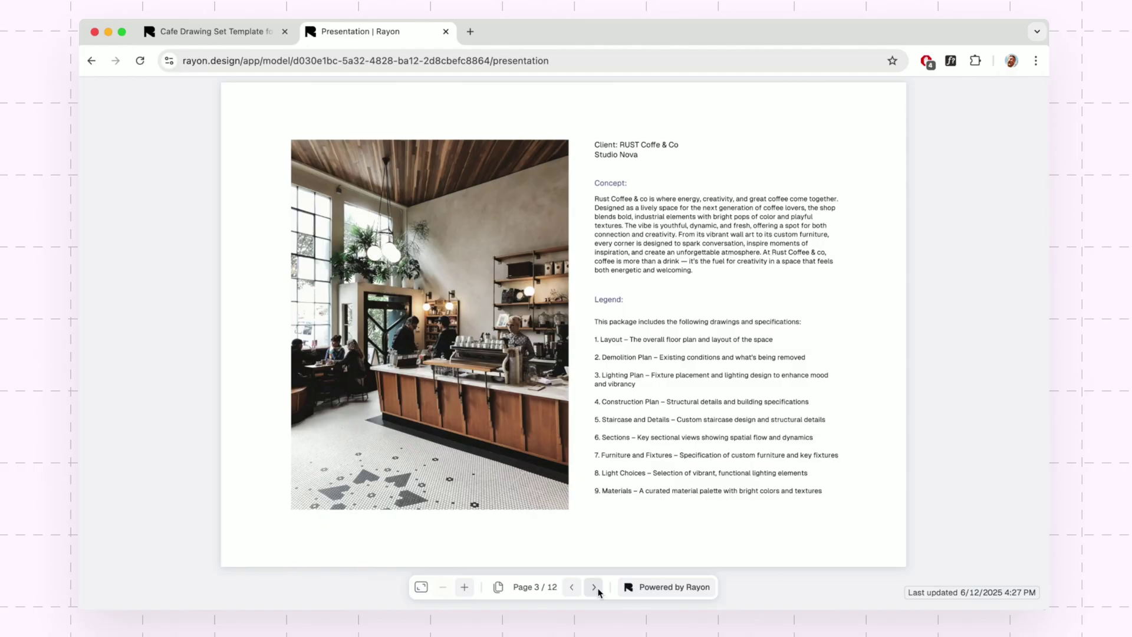
click(597, 590)
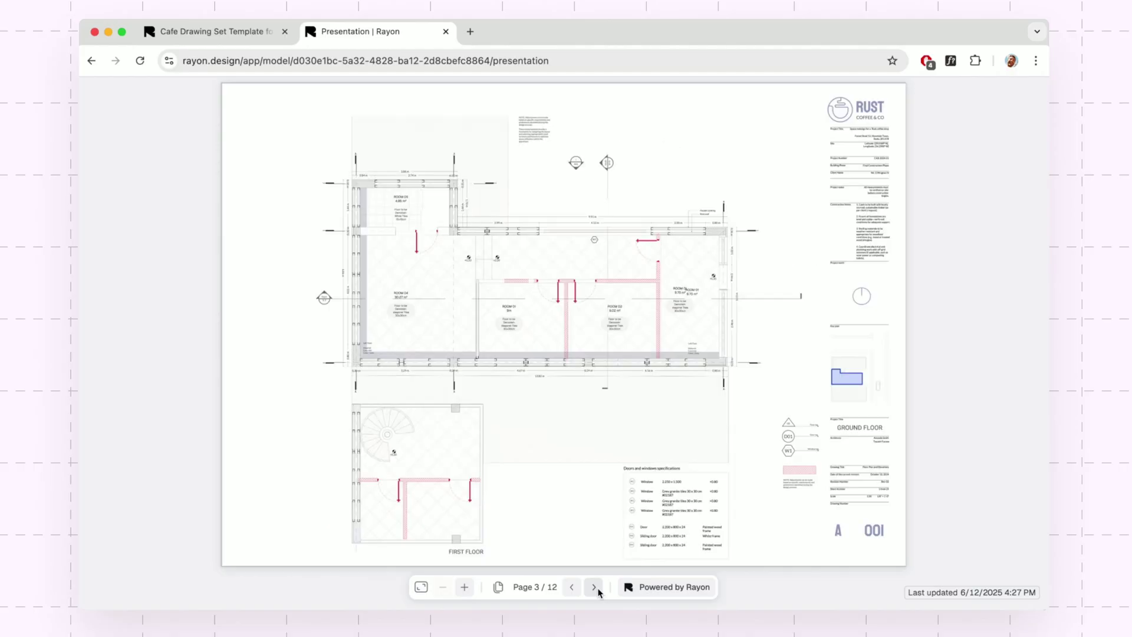